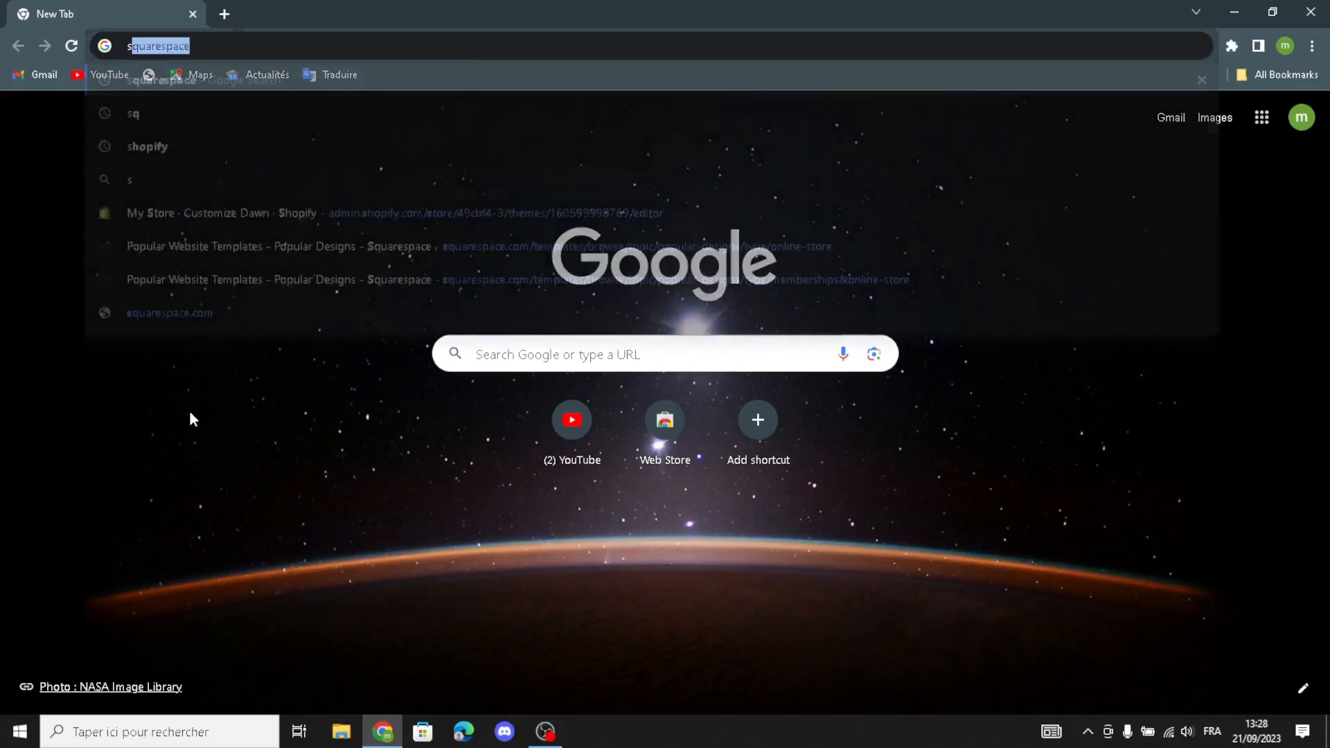
Search Google for squarespace, open the official Squarespace website and go to its template gallery.
key("Return")
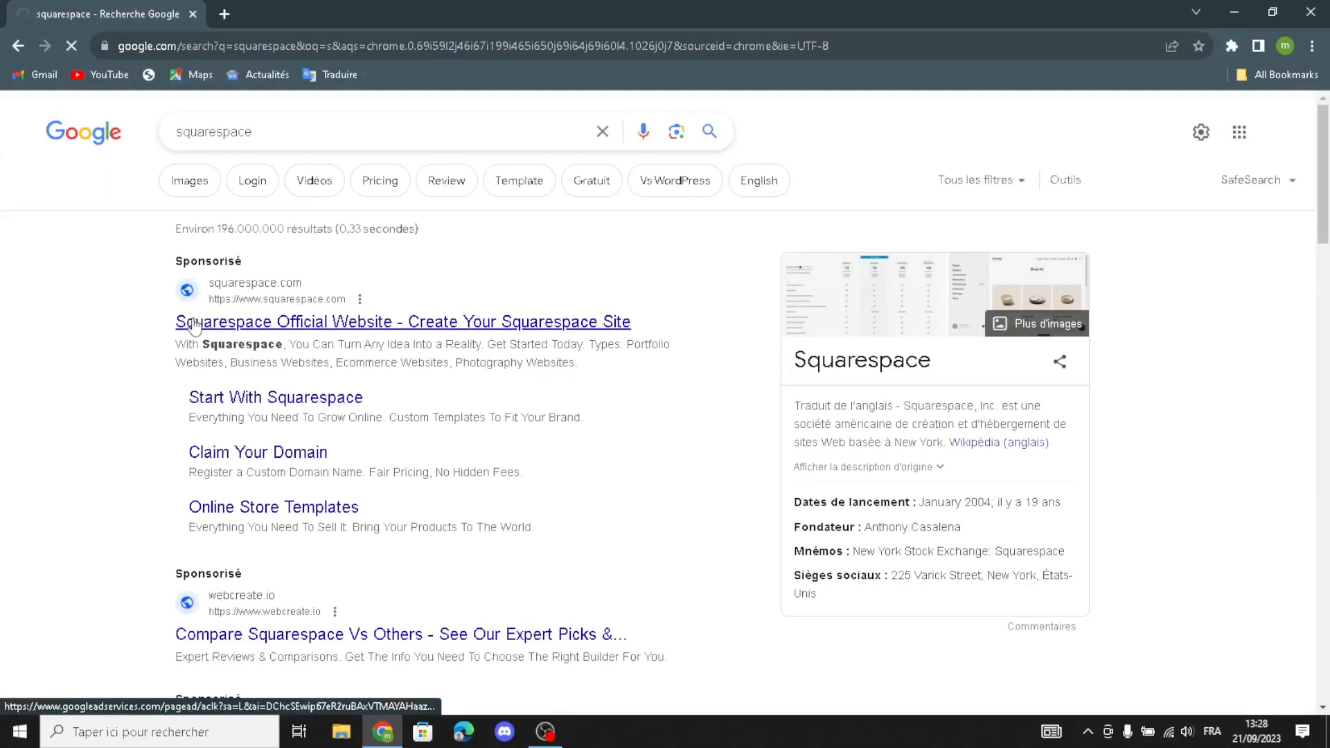
left_click(194, 326)
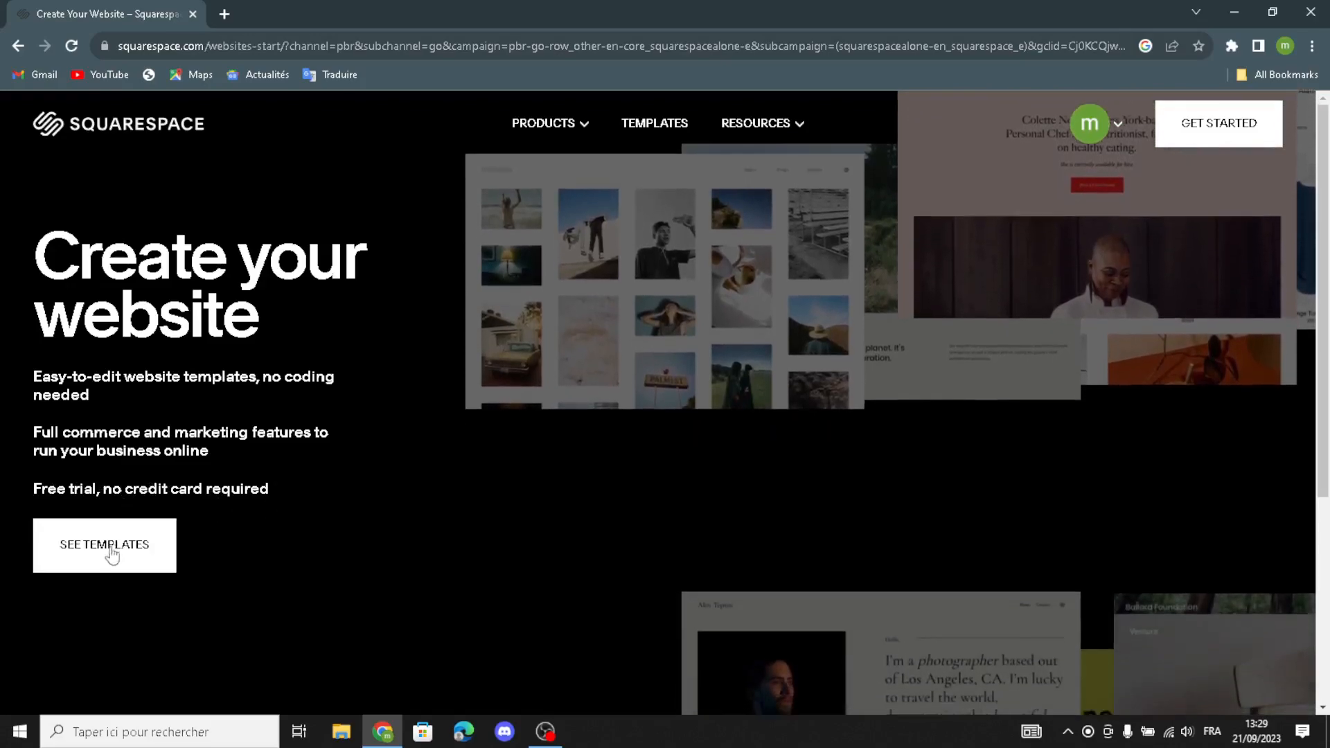
left_click(84, 544)
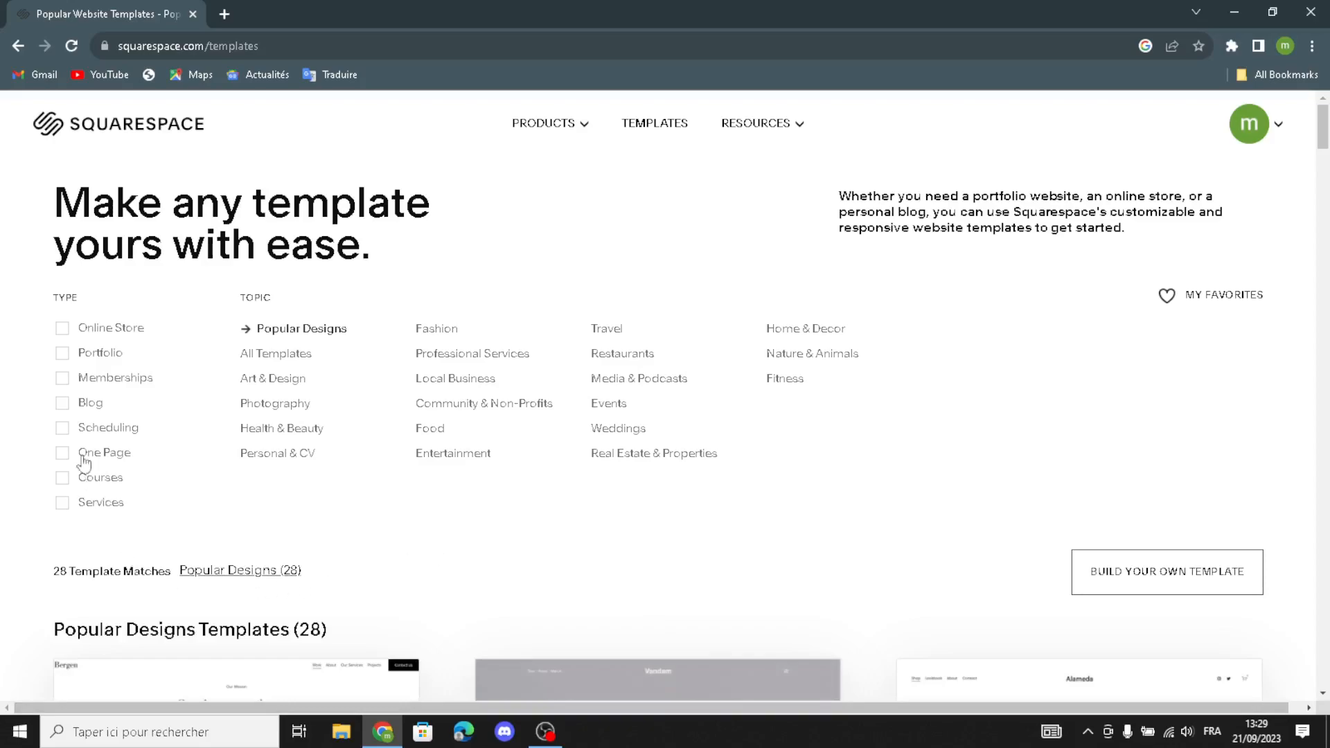
Filter the templates by the types Online Store, Memberships, Courses, Services and Scheduling.
left_click(61, 329)
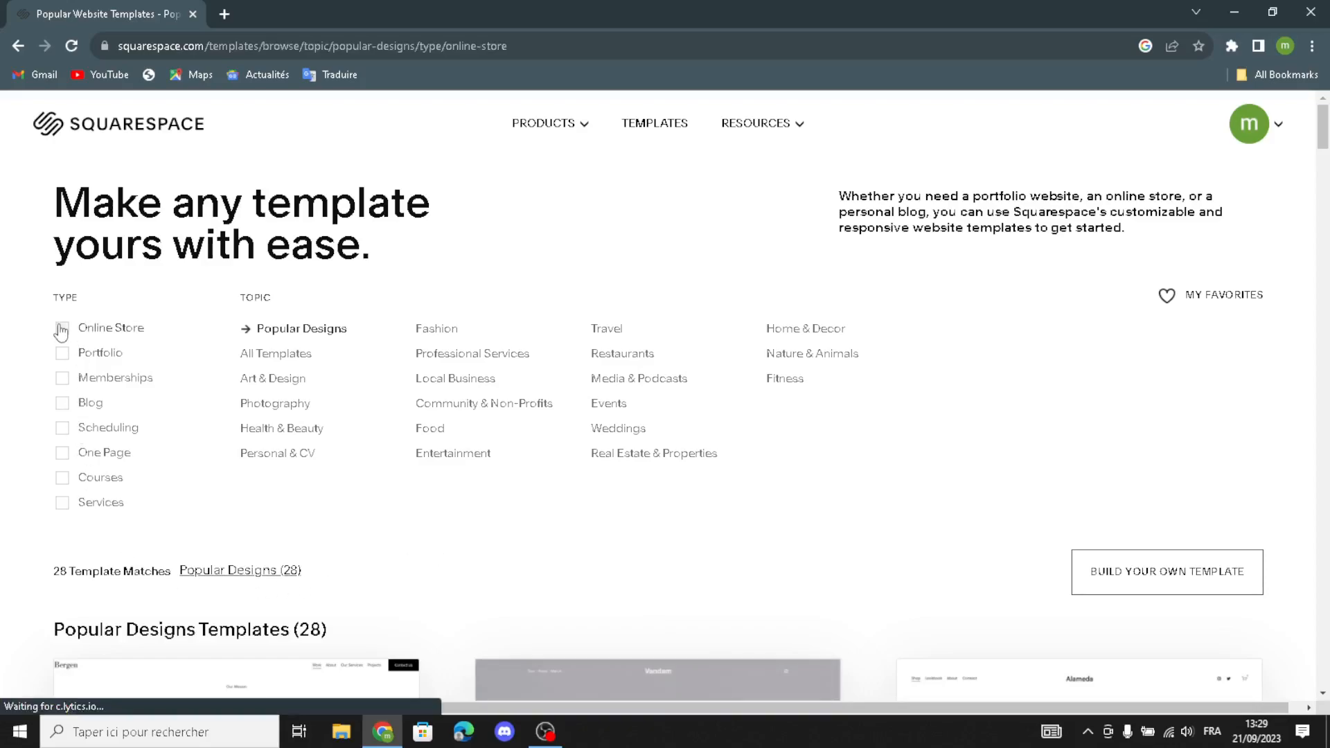
left_click(63, 379)
left_click(63, 477)
left_click(62, 505)
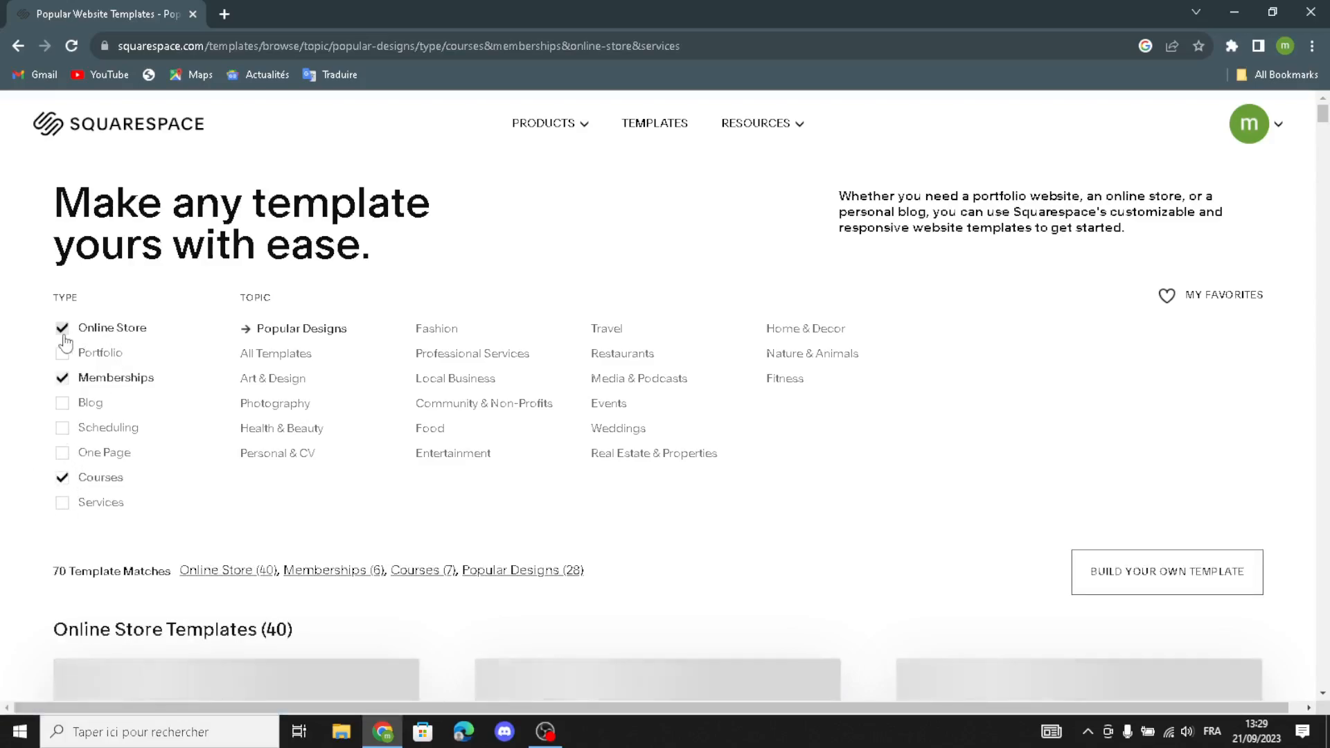
left_click(102, 428)
Browse the filtered template designs and the option to build a custom template.
scroll(651, 558, "down", 2)
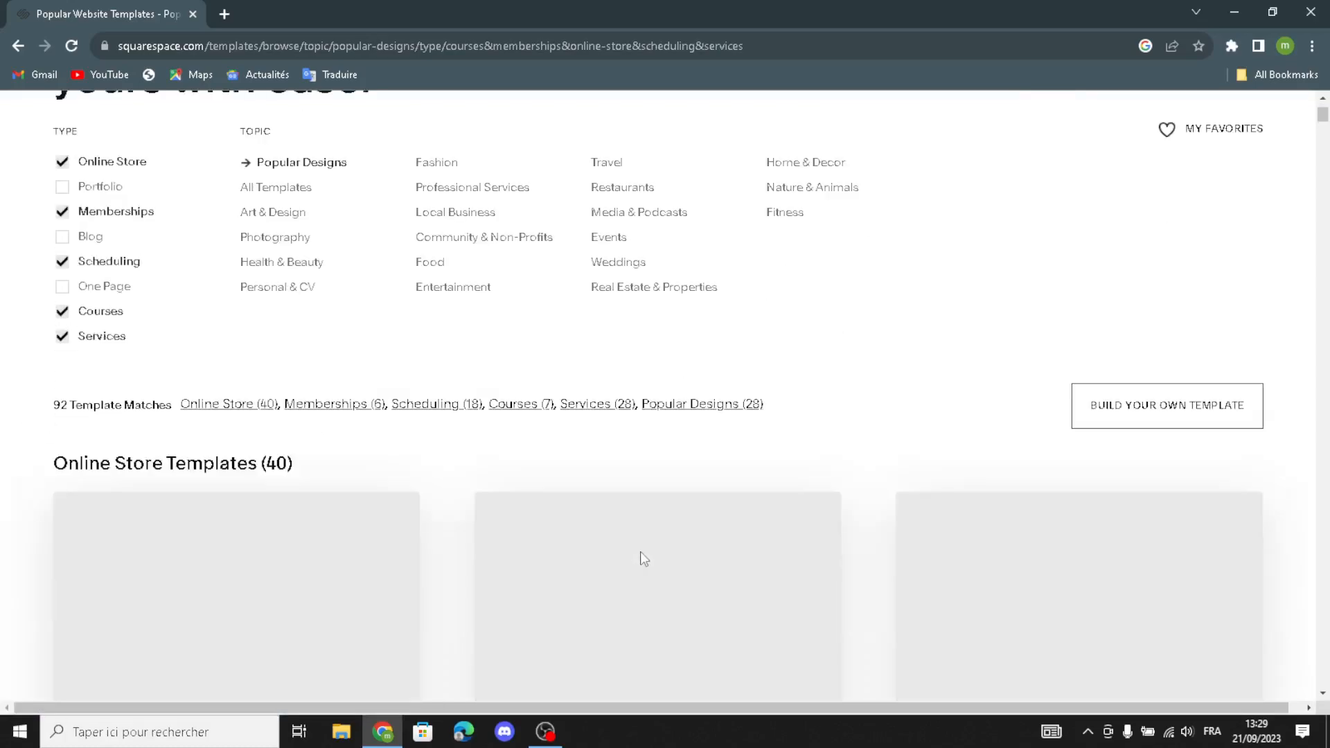
scroll(641, 555, "down", 2)
scroll(677, 529, "down", 6)
scroll(677, 528, "up", 6)
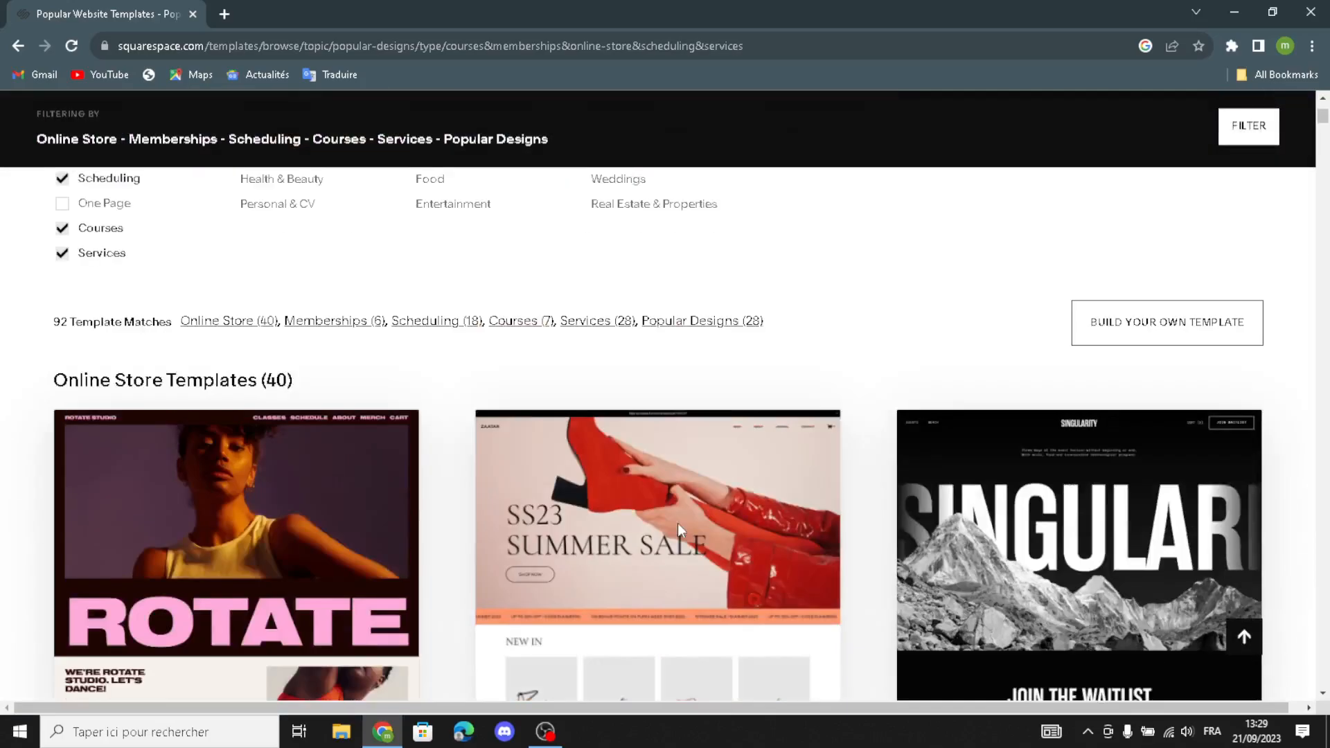
scroll(677, 522, "up", 4)
scroll(651, 585, "down", 18)
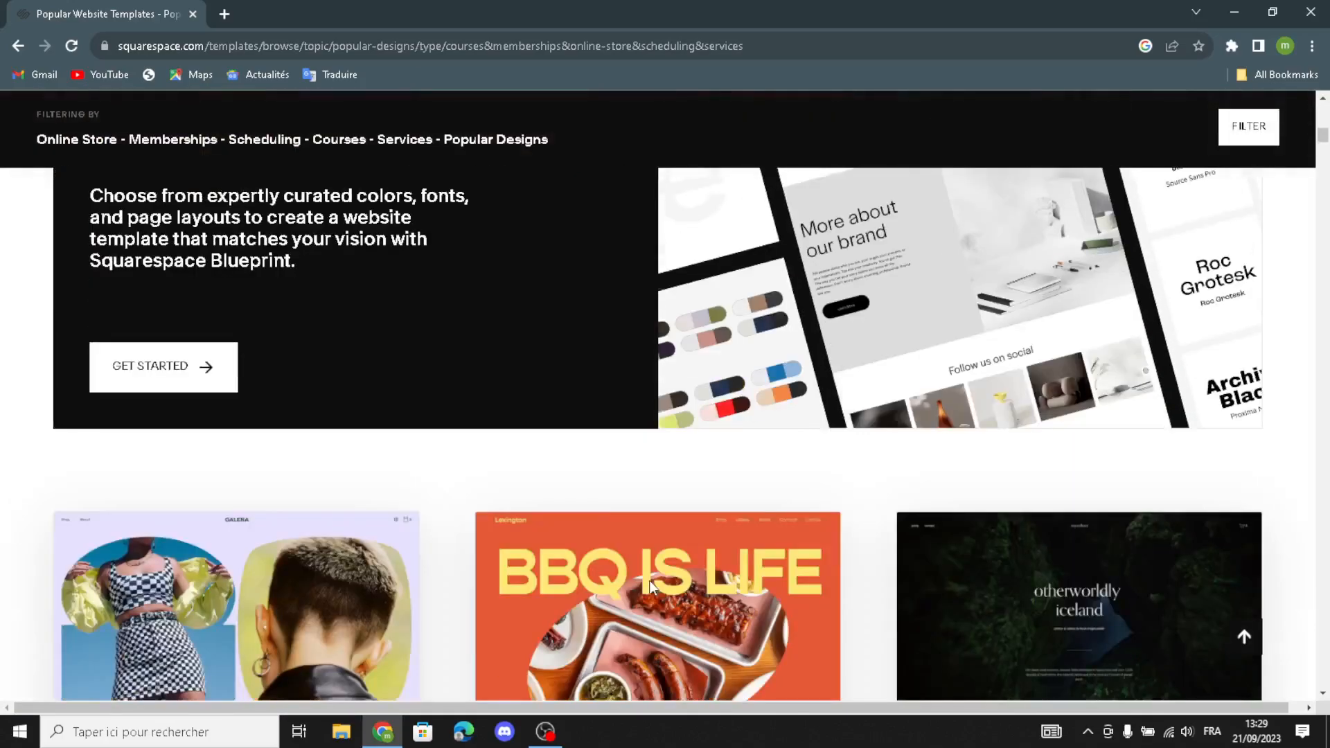
scroll(650, 586, "down", 5)
scroll(623, 581, "up", 8)
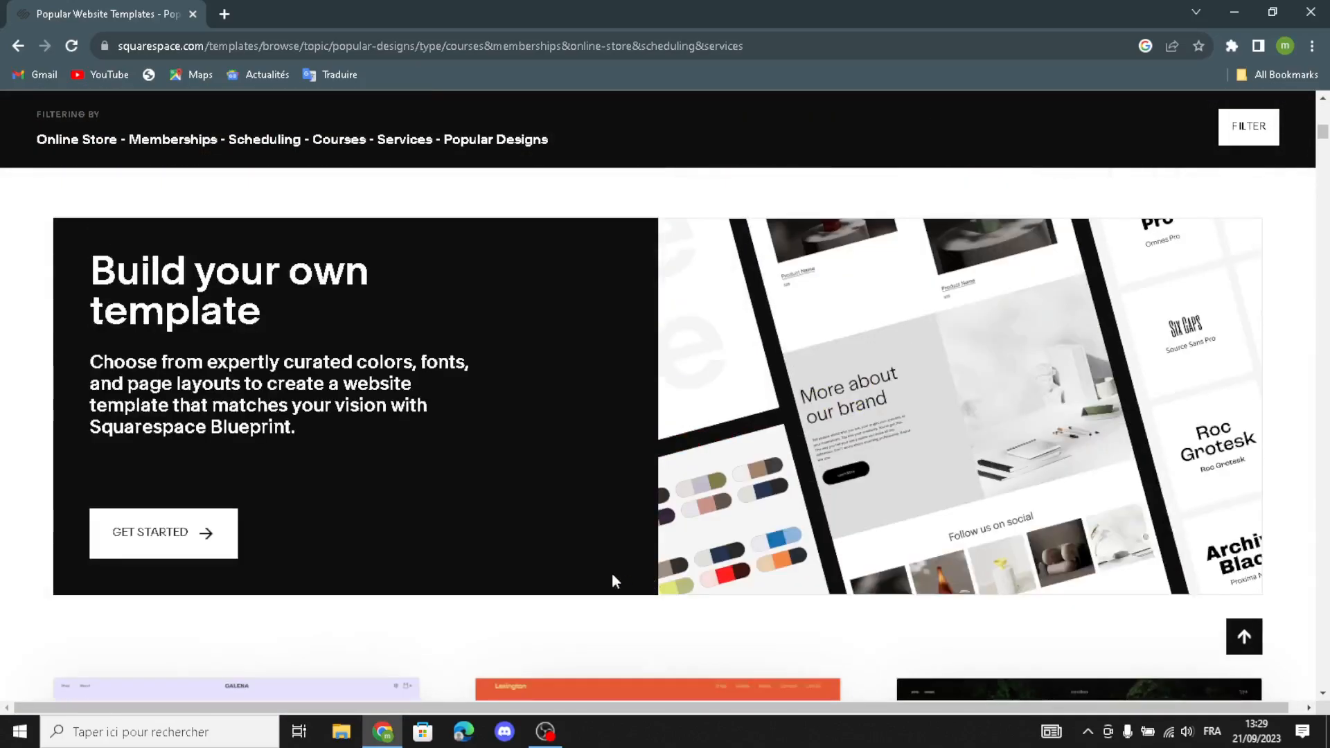
Start building a custom template and title the site FixItHub.
left_click(176, 544)
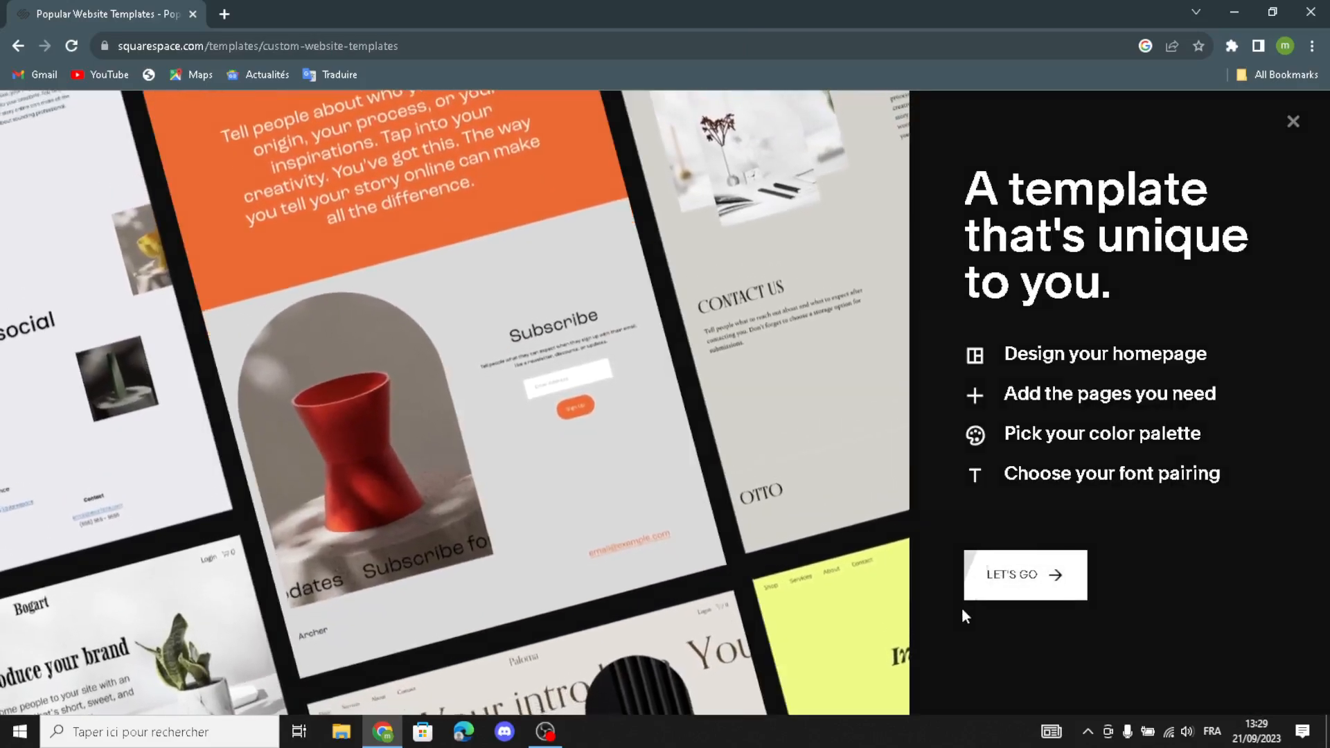
left_click(970, 596)
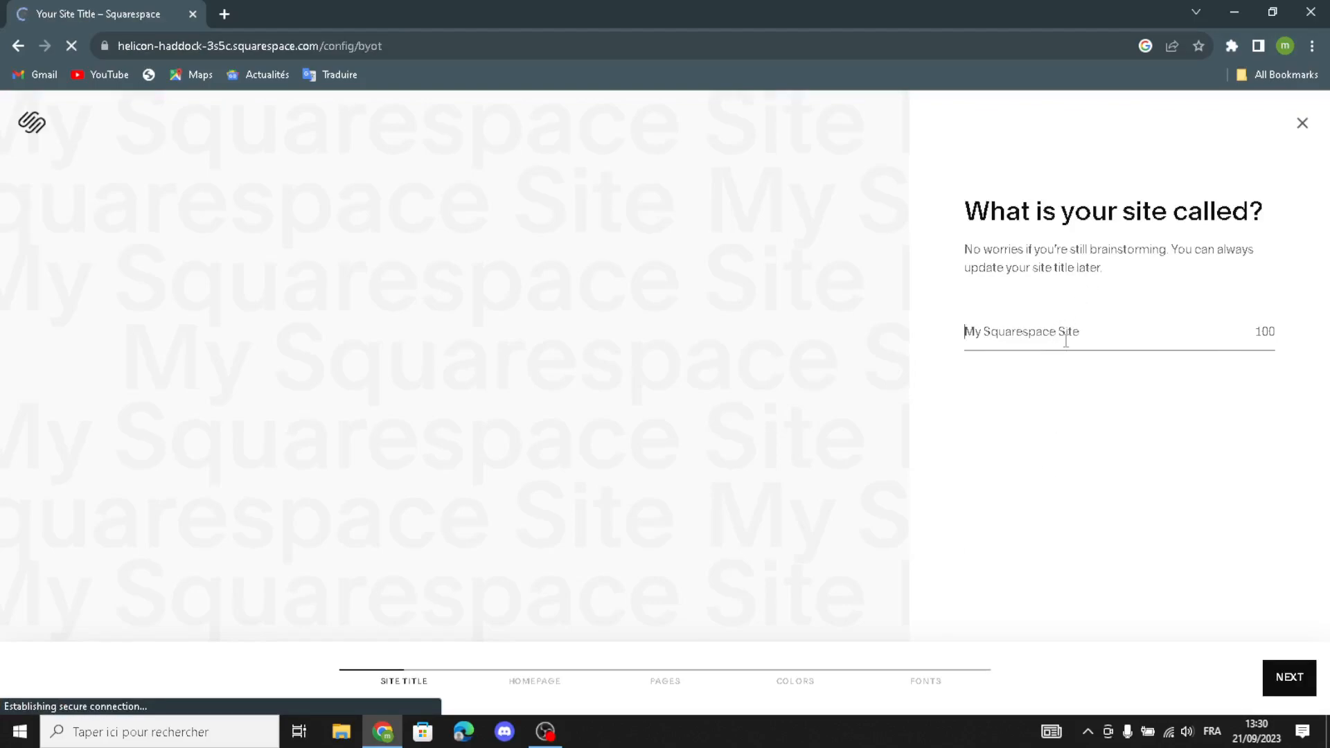
type("FixItHub")
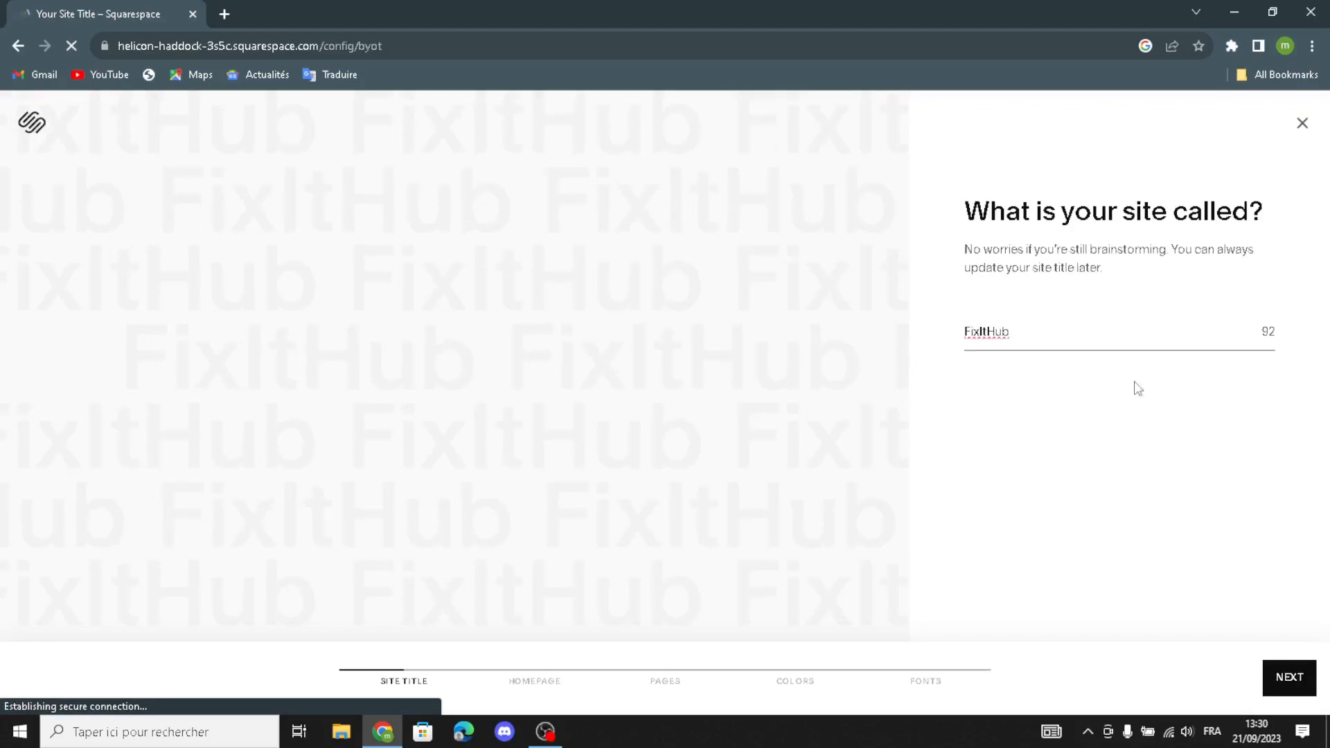
left_click(1295, 683)
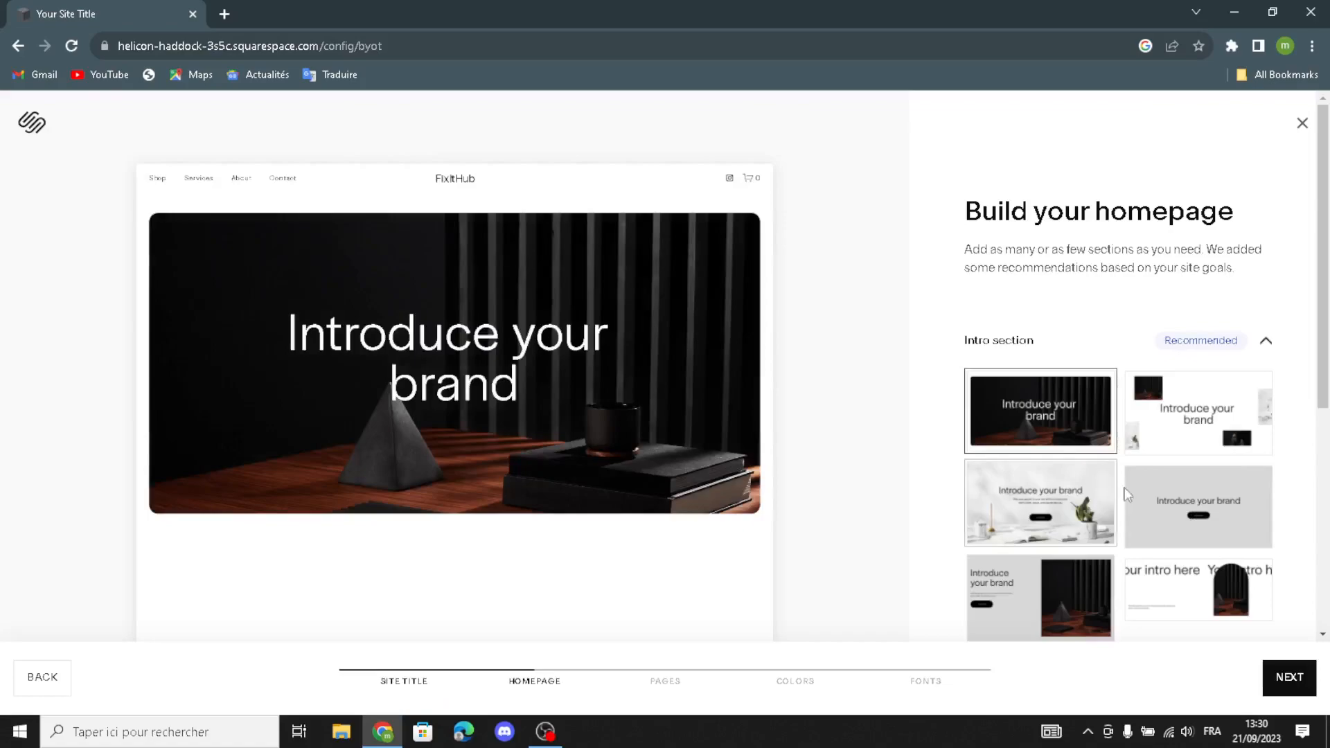
Add a plain grey intro with a button, a products section with an arched image, and a services list to the homepage.
left_click(1164, 497)
scroll(1151, 543, "down", 6)
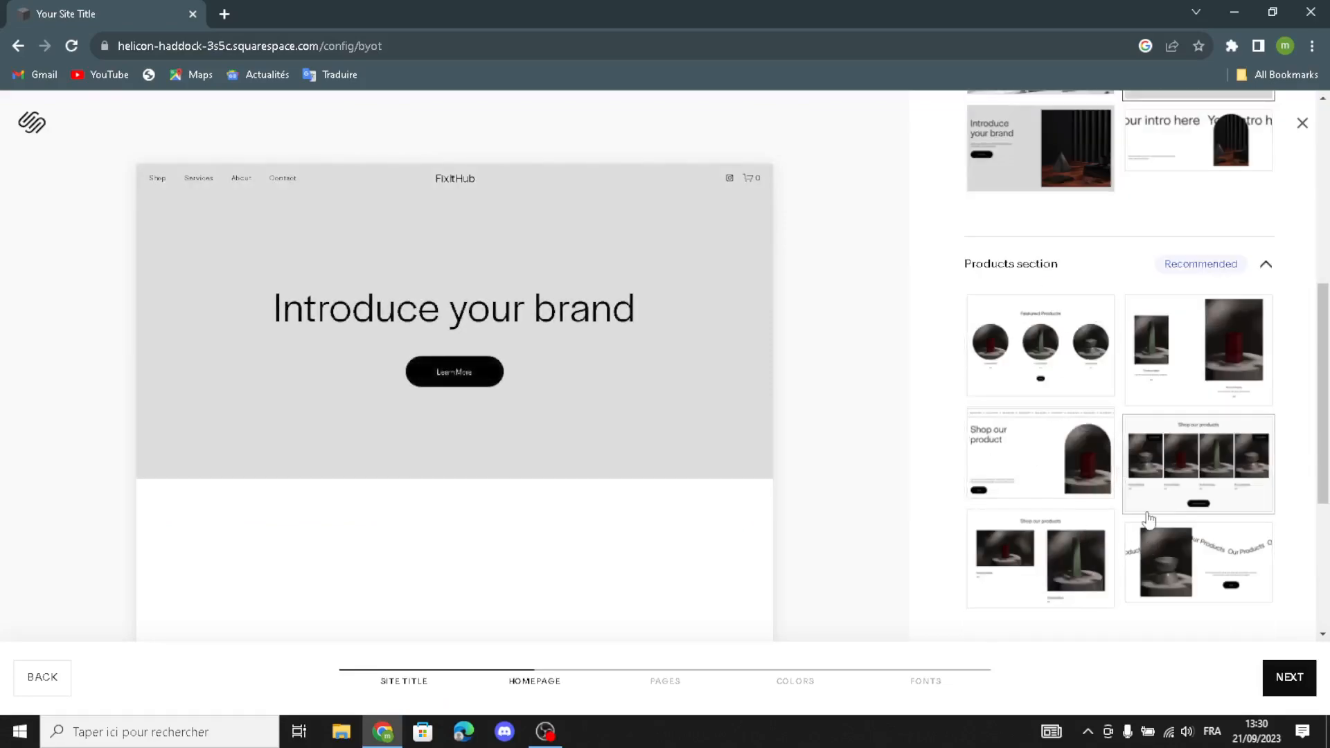
left_click(1059, 484)
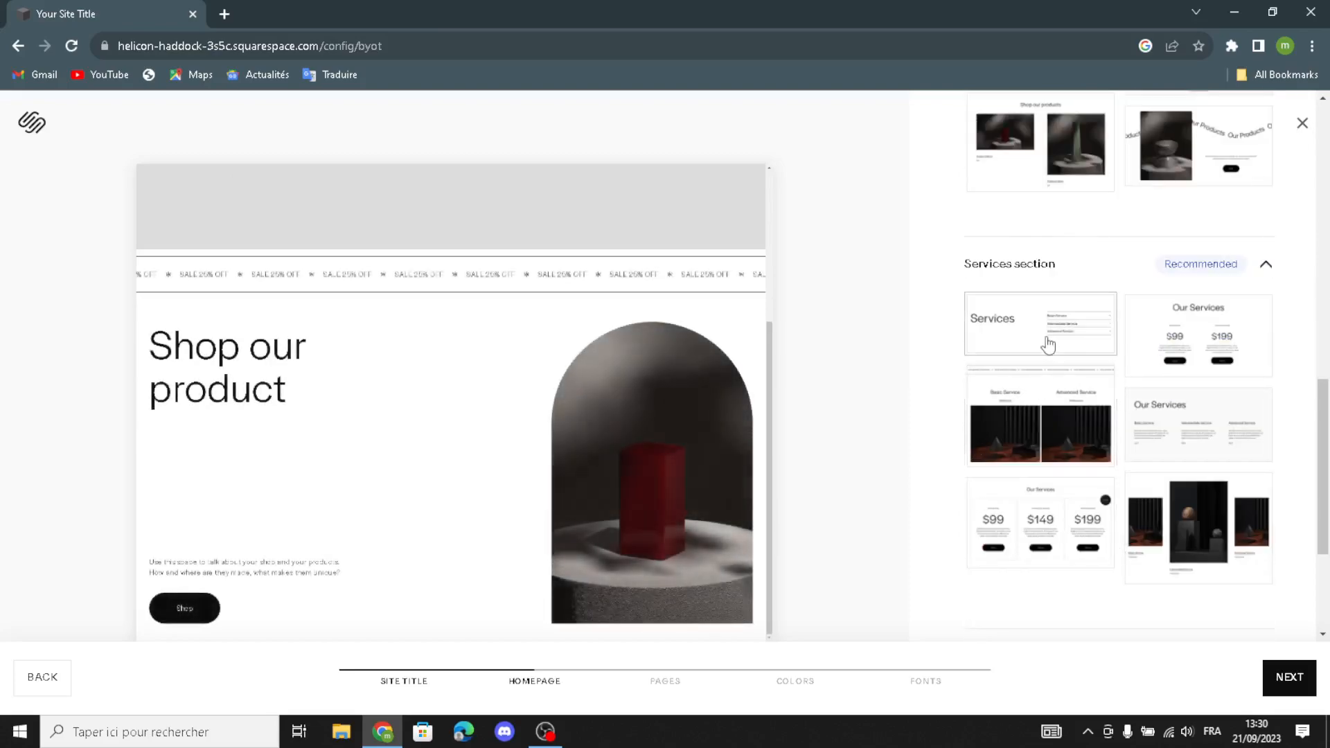
left_click(1044, 343)
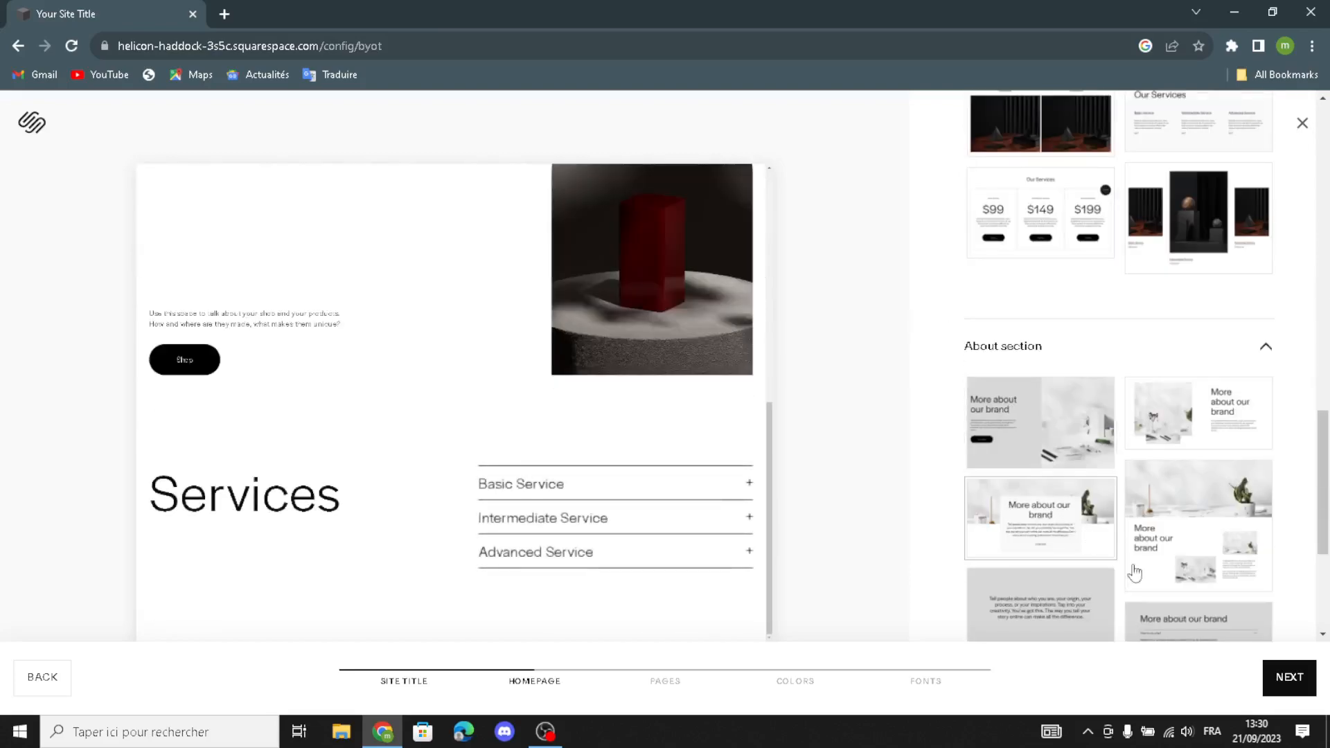
Complete the homepage with a text-only about section, a simple social section, an arched-image subscribe form and a three-column footer.
scroll(1108, 527, "down", 3)
left_click(1040, 470)
left_click(1037, 394)
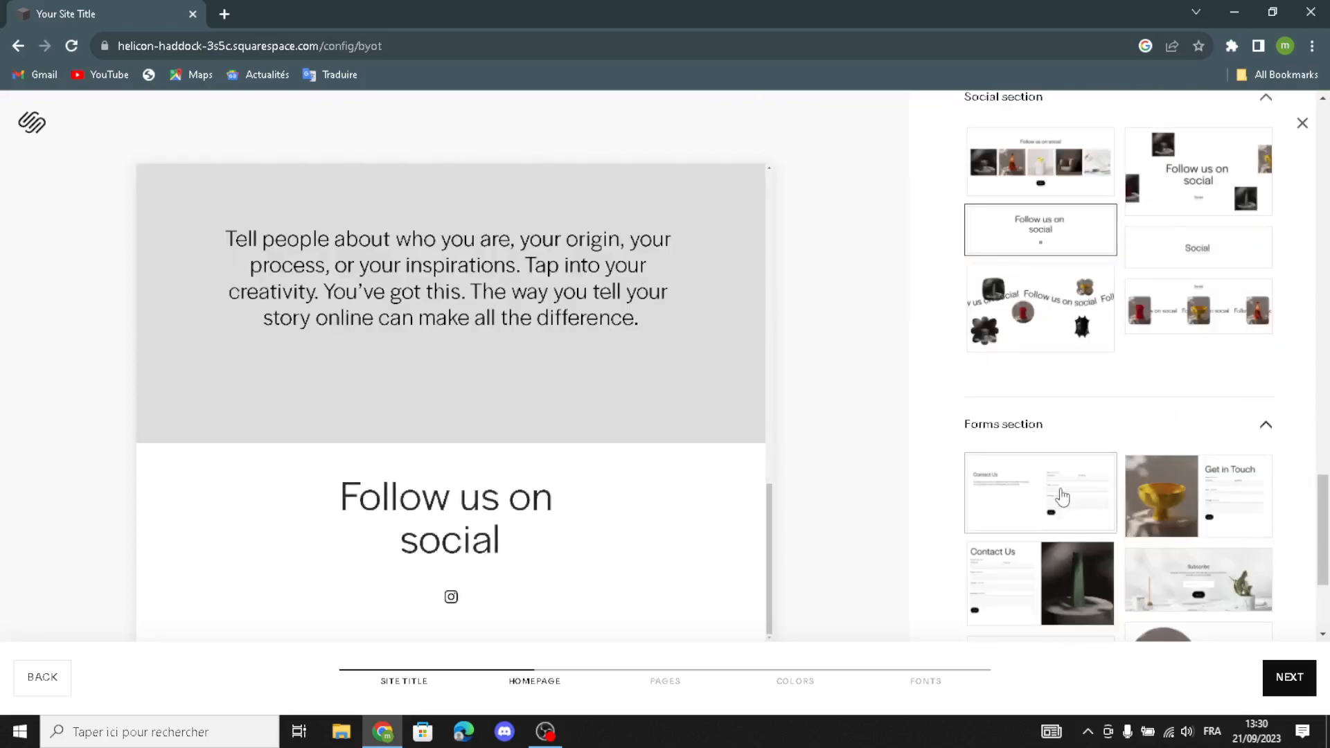
scroll(1039, 513, "down", 3)
left_click(1188, 504)
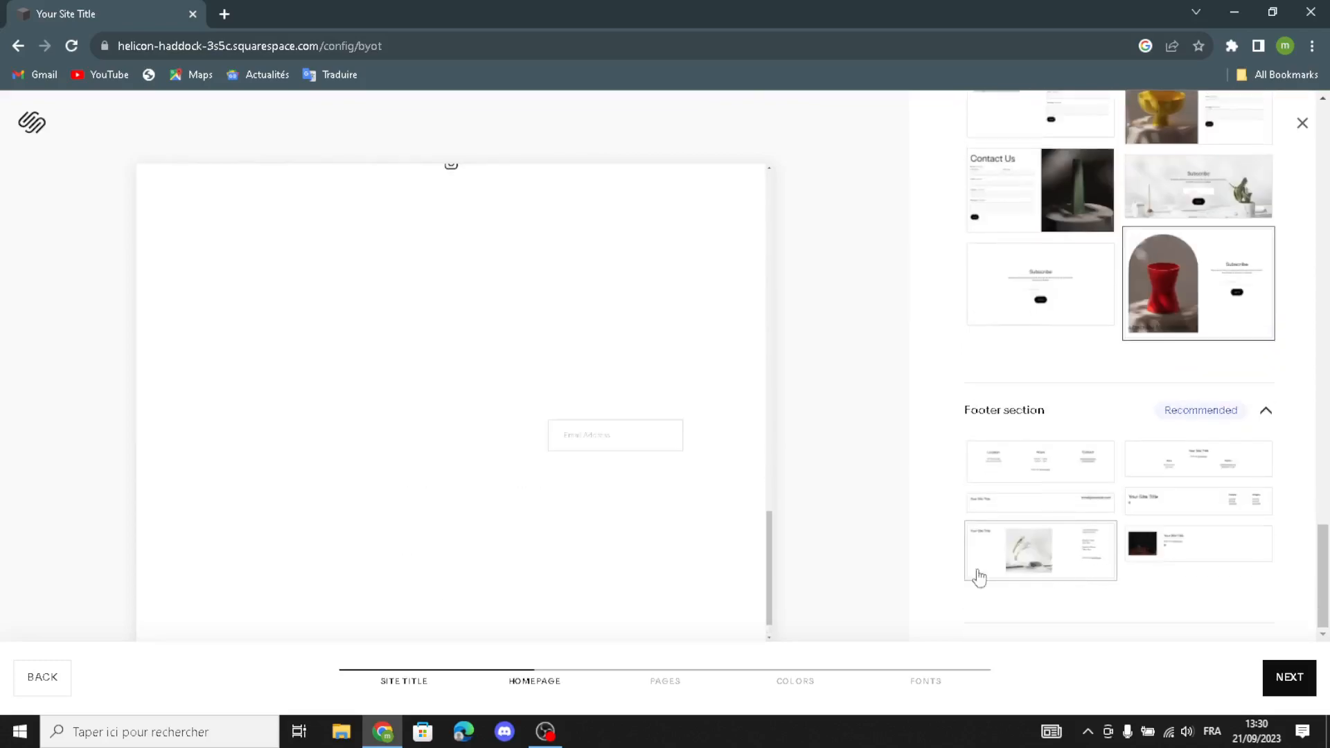
left_click(1042, 465)
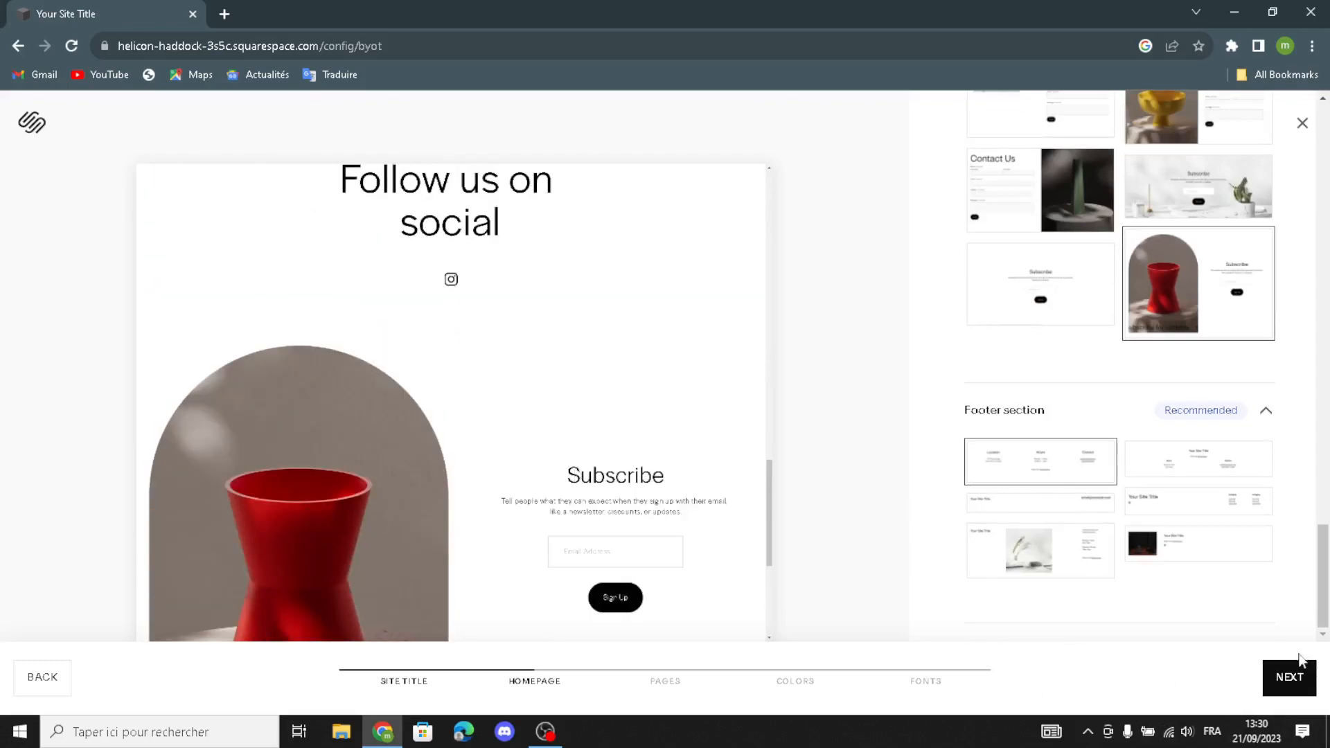
left_click(1285, 680)
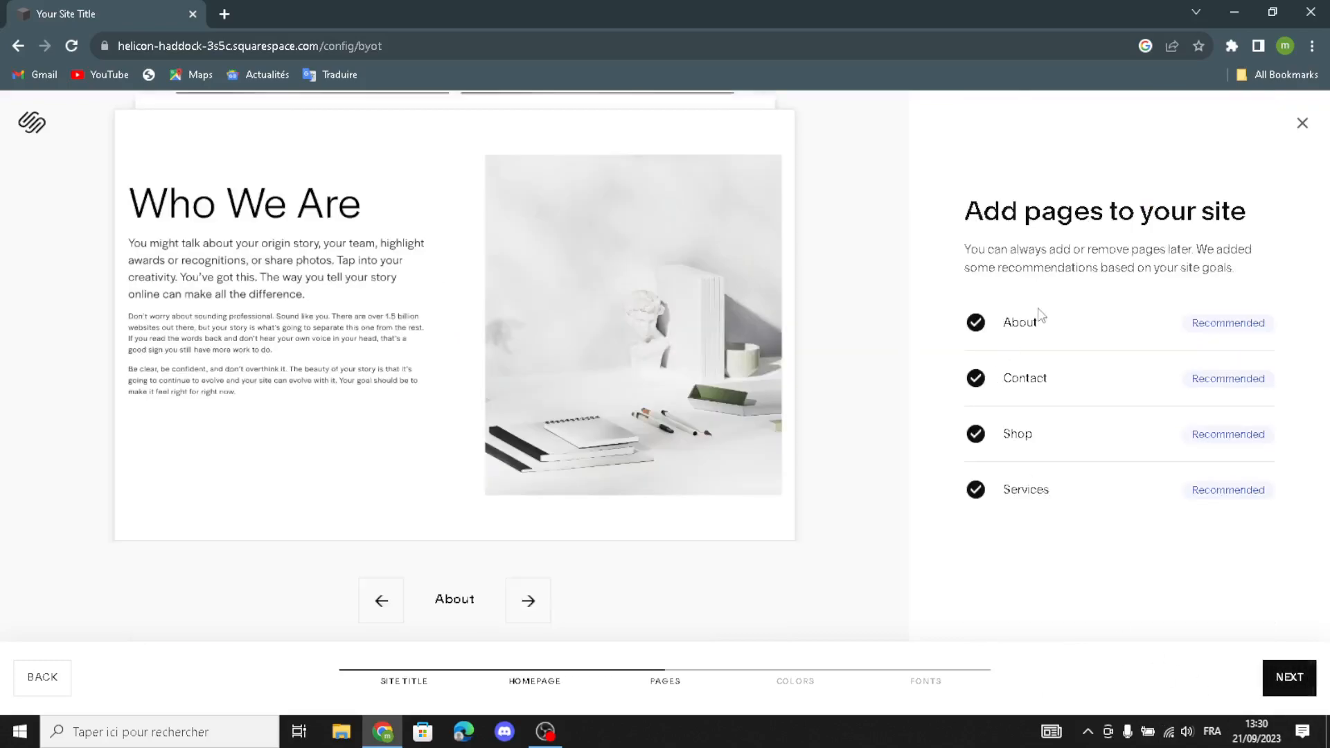
Keep the recommended About, Contact, Shop and Services pages and apply the monochromatic navy color palette.
left_click(1288, 677)
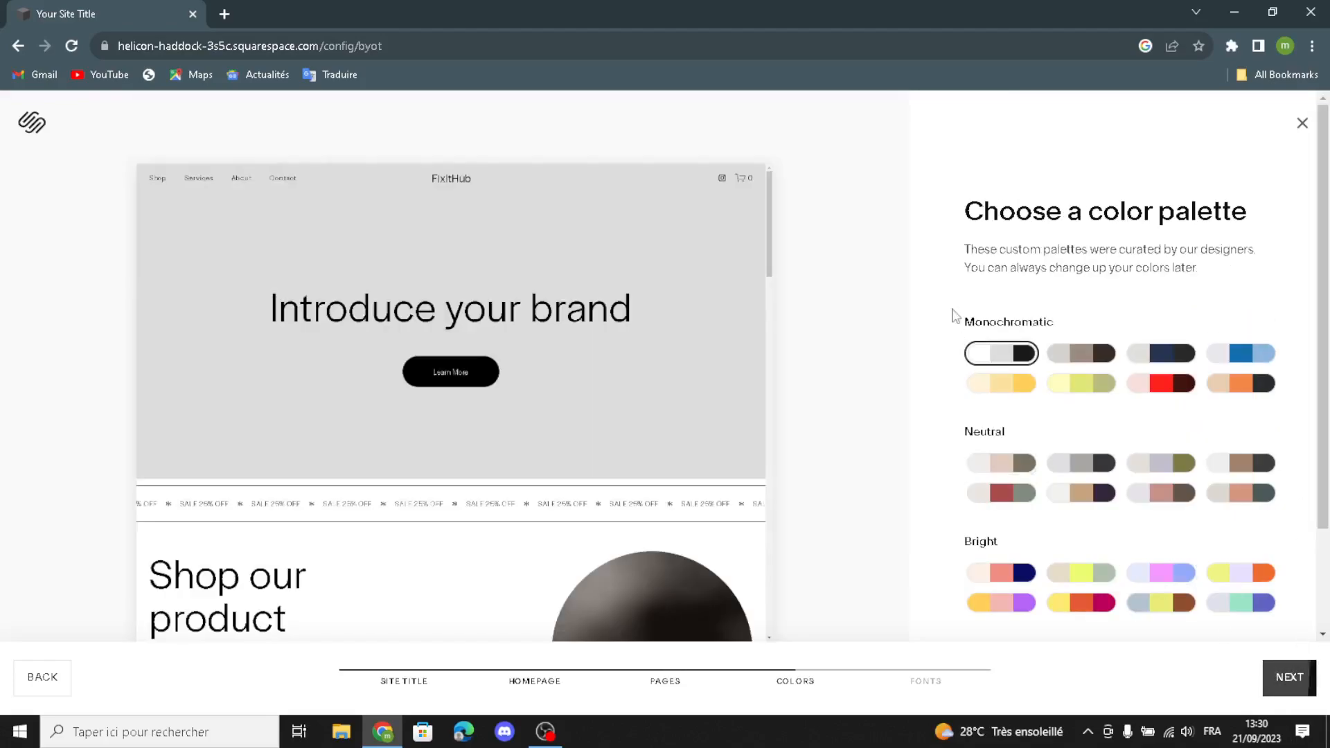
left_click(1146, 356)
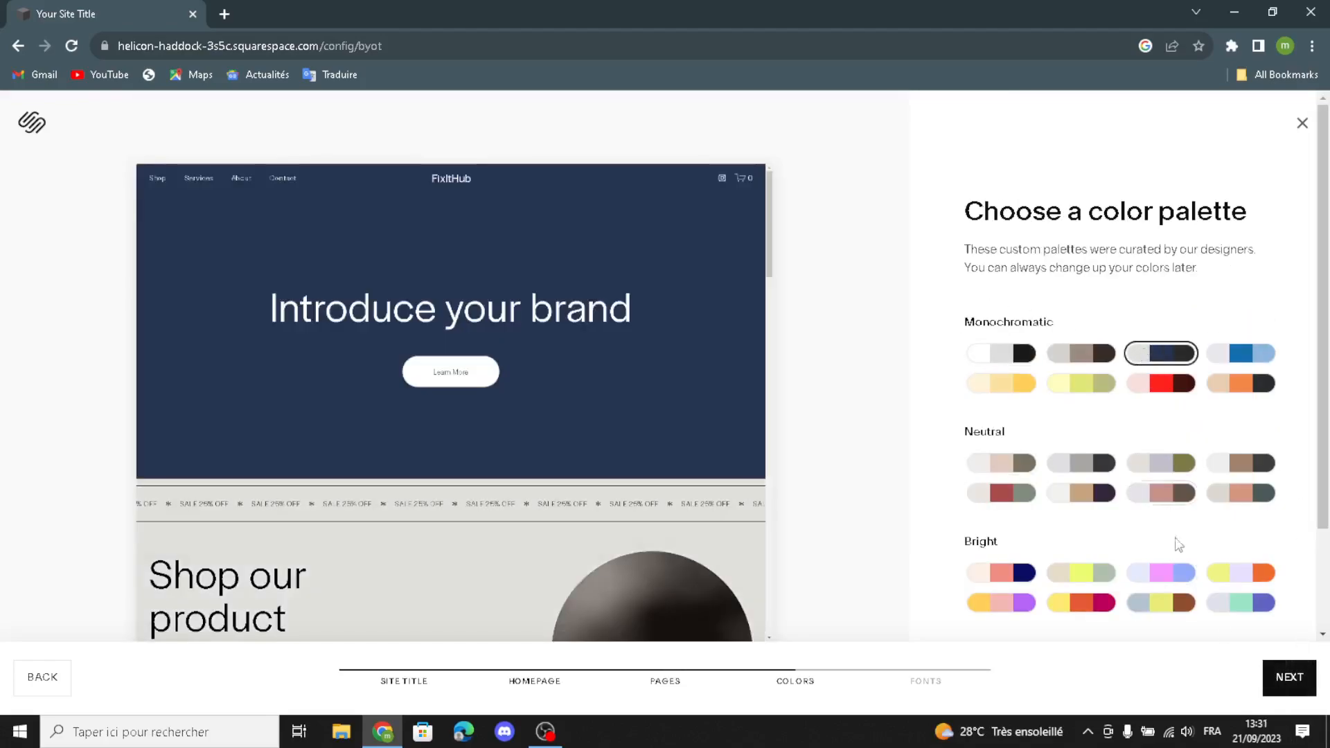
left_click(1288, 679)
Choose the Work Sans font pairing and finish the template setup, skipping the AI homepage text.
left_click(1230, 618)
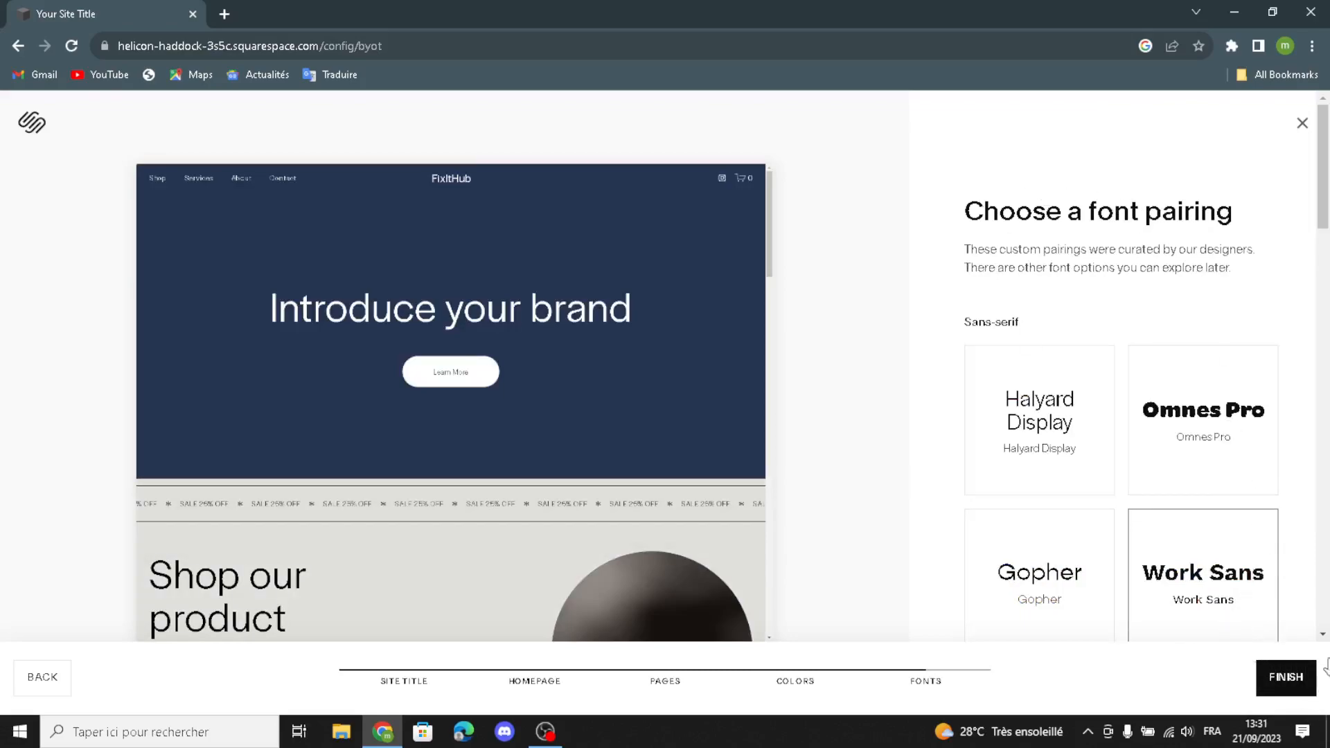
left_click(1287, 686)
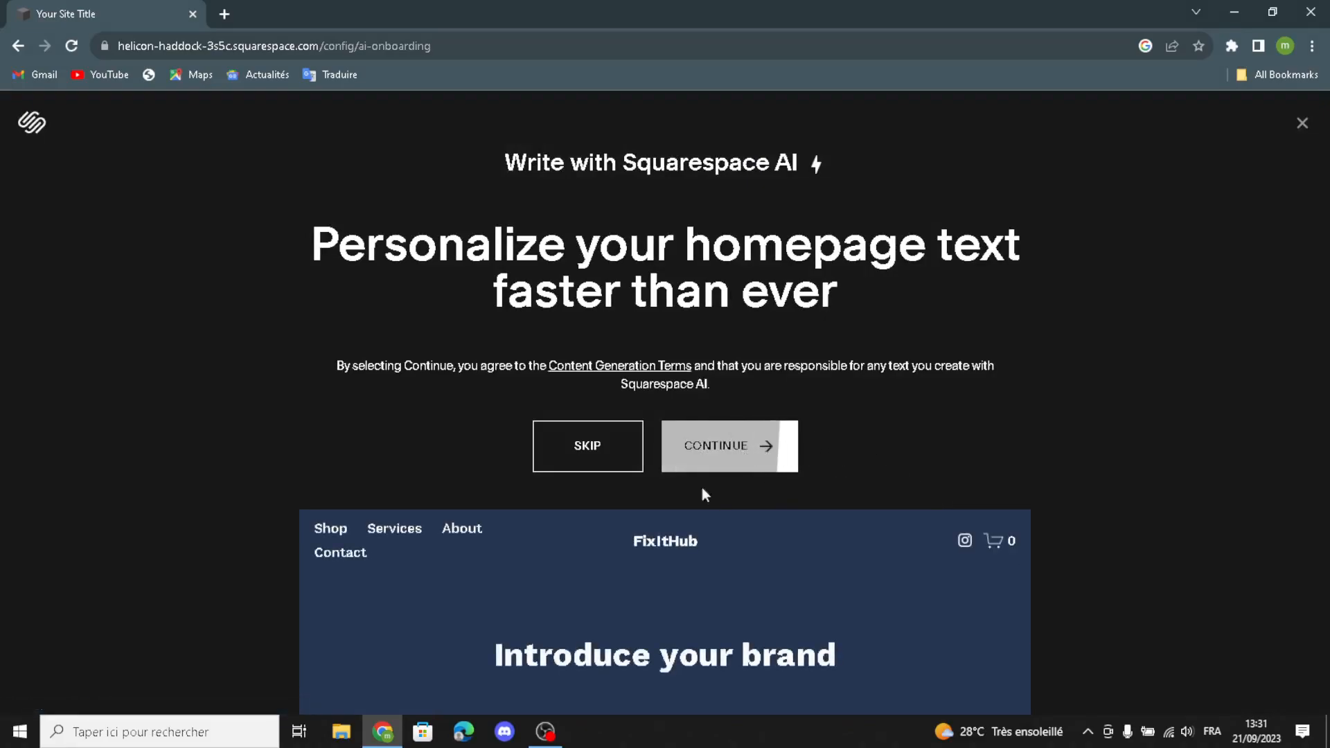
left_click(613, 455)
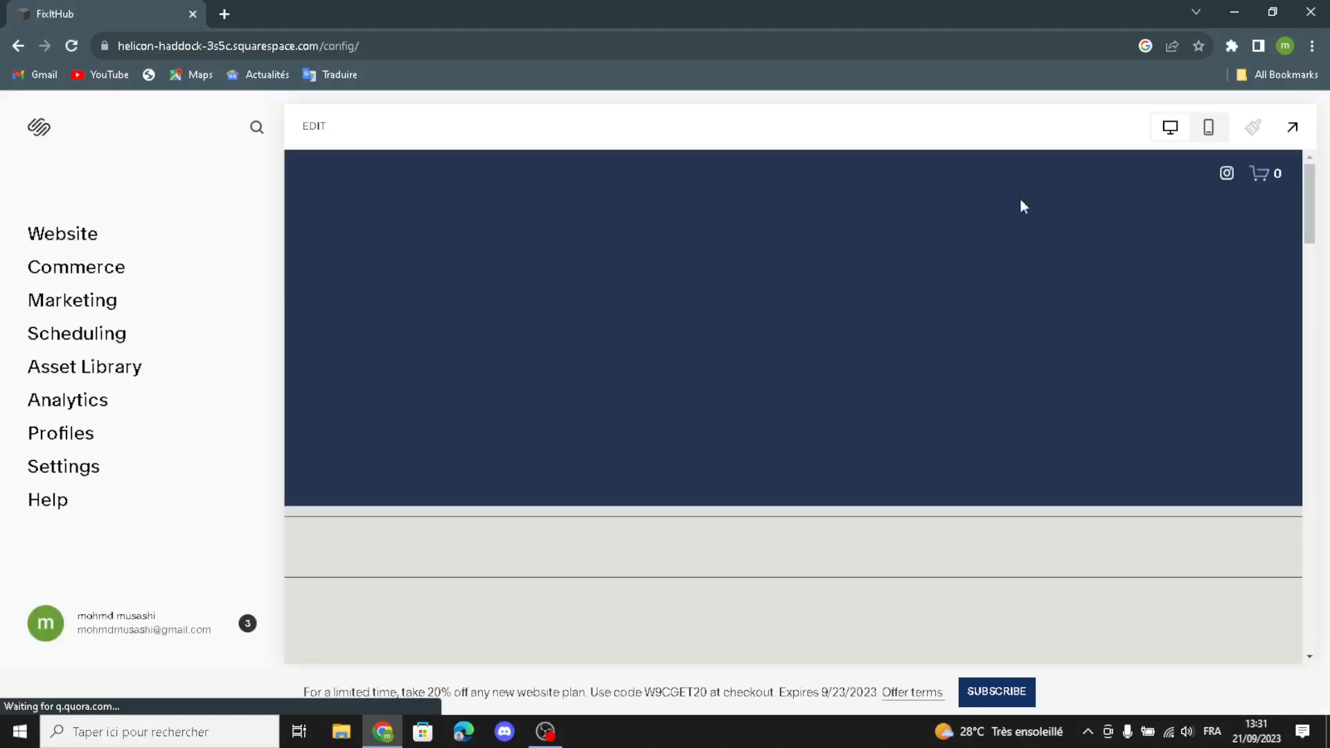
Preview the homepage in desktop and mobile layouts, and return to the desktop view.
scroll(1018, 368, "down", 4)
scroll(1019, 368, "up", 4)
left_click(1217, 142)
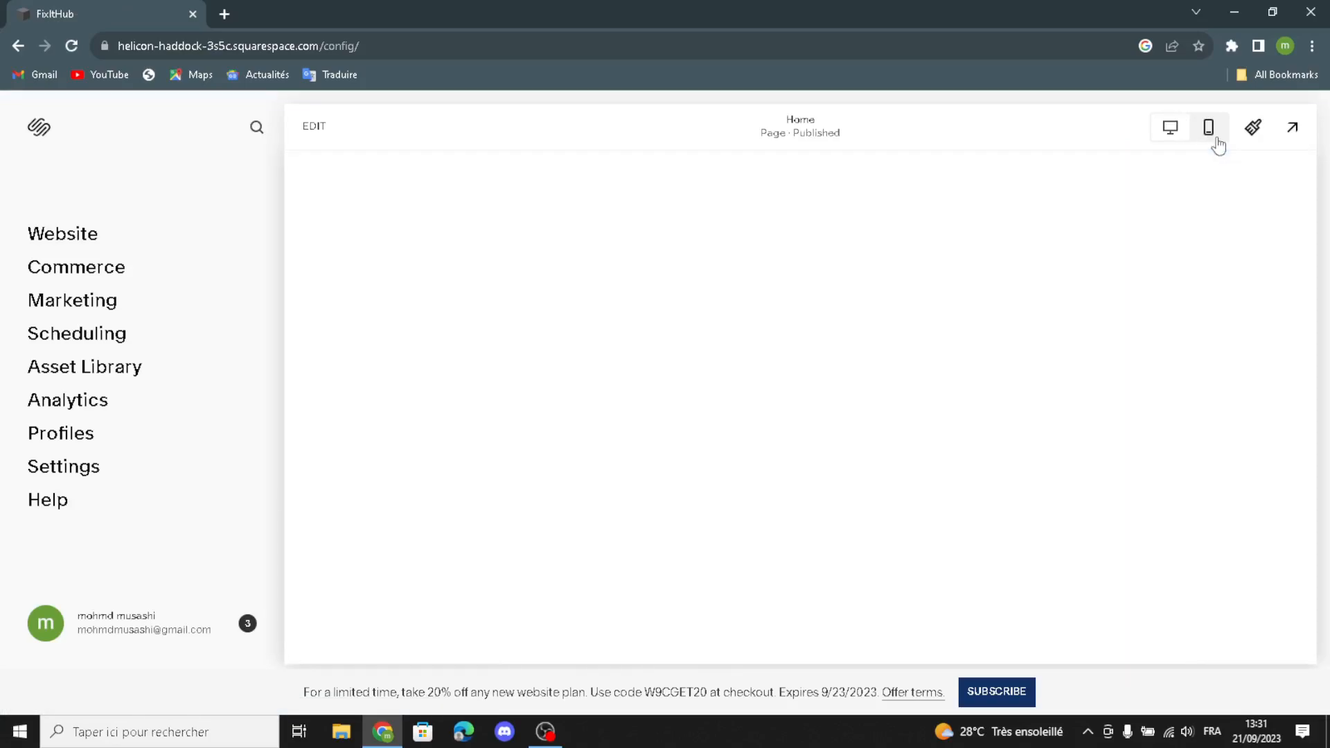
scroll(838, 360, "down", 3)
scroll(838, 360, "up", 3)
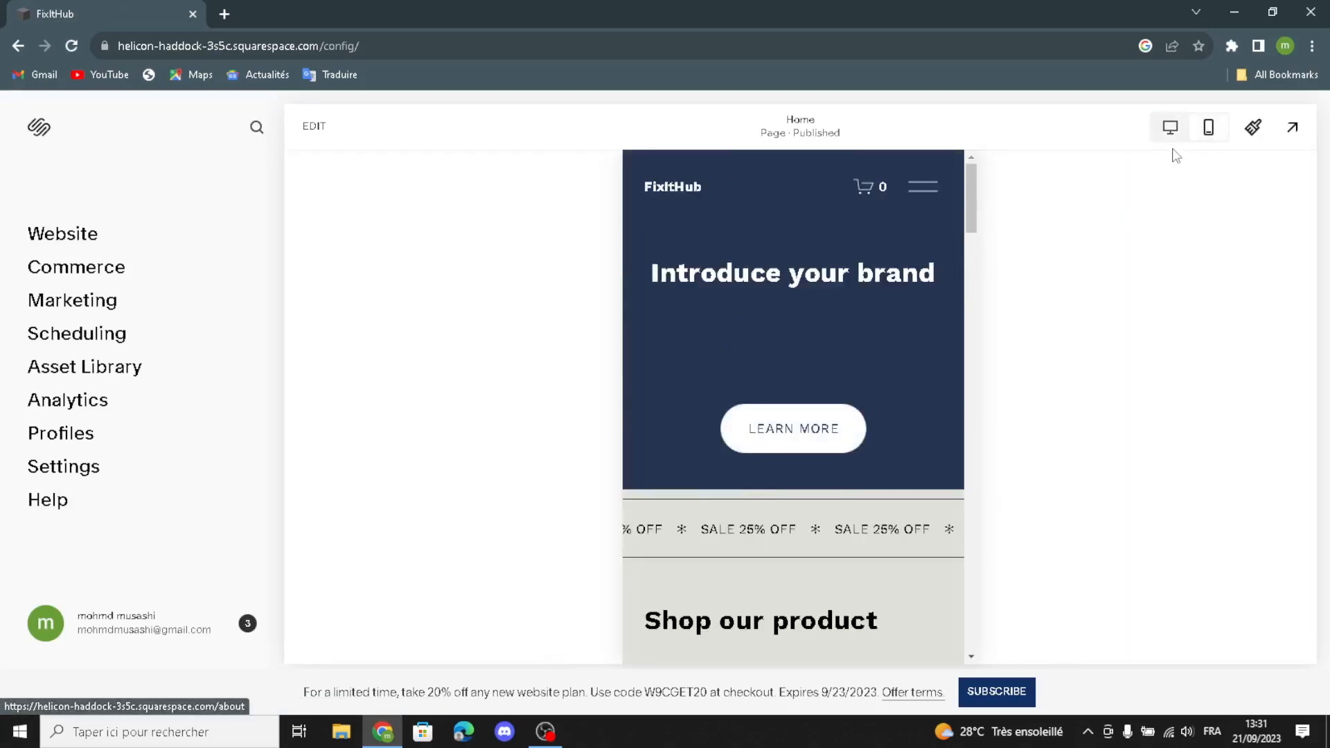
left_click(1170, 126)
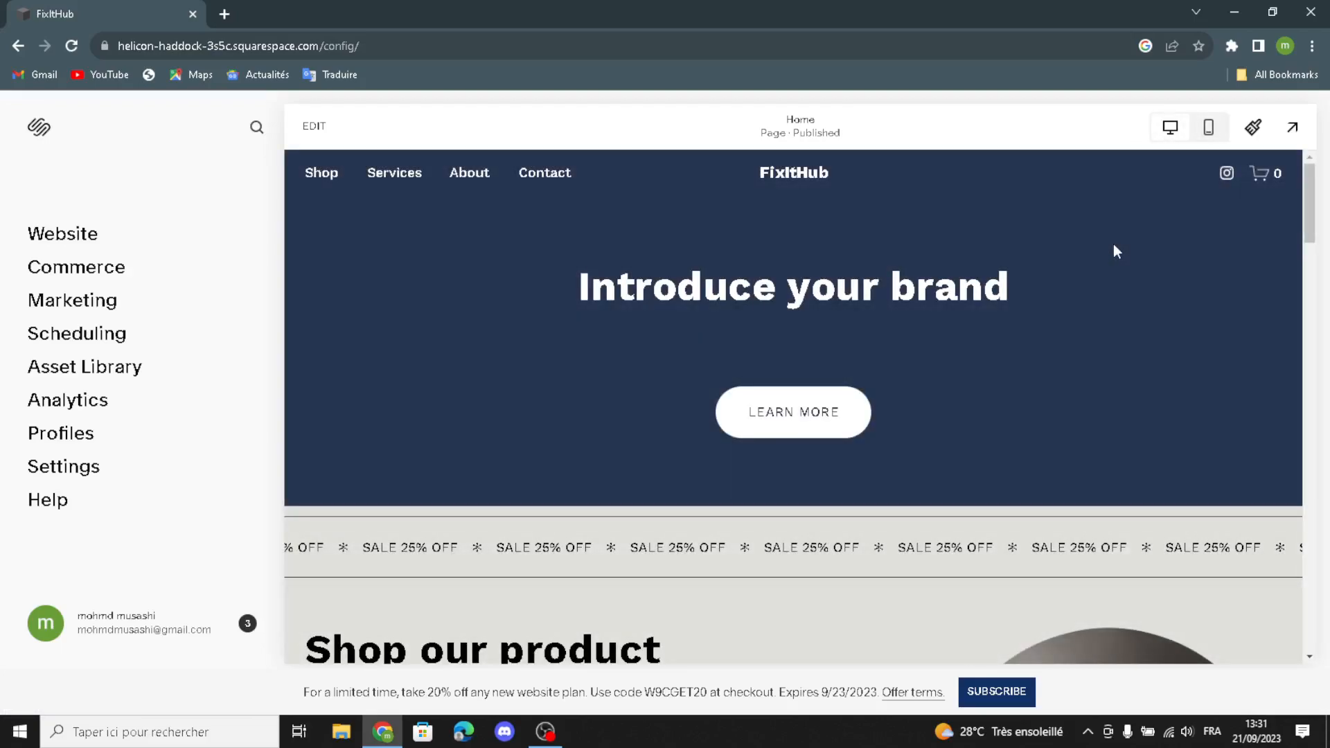
Review the font settings in the site styles, including the font pack, base size and global text styles.
left_click(1252, 128)
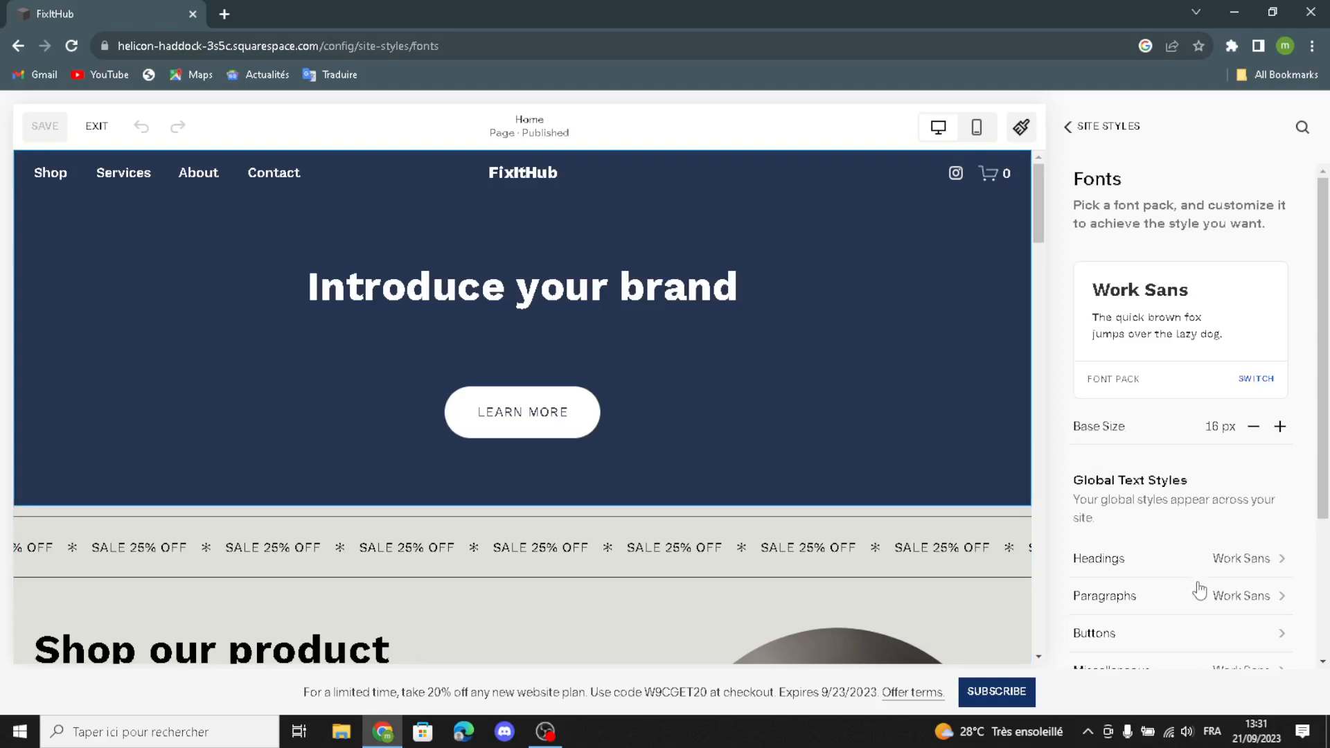
scroll(1178, 596, "down", 1)
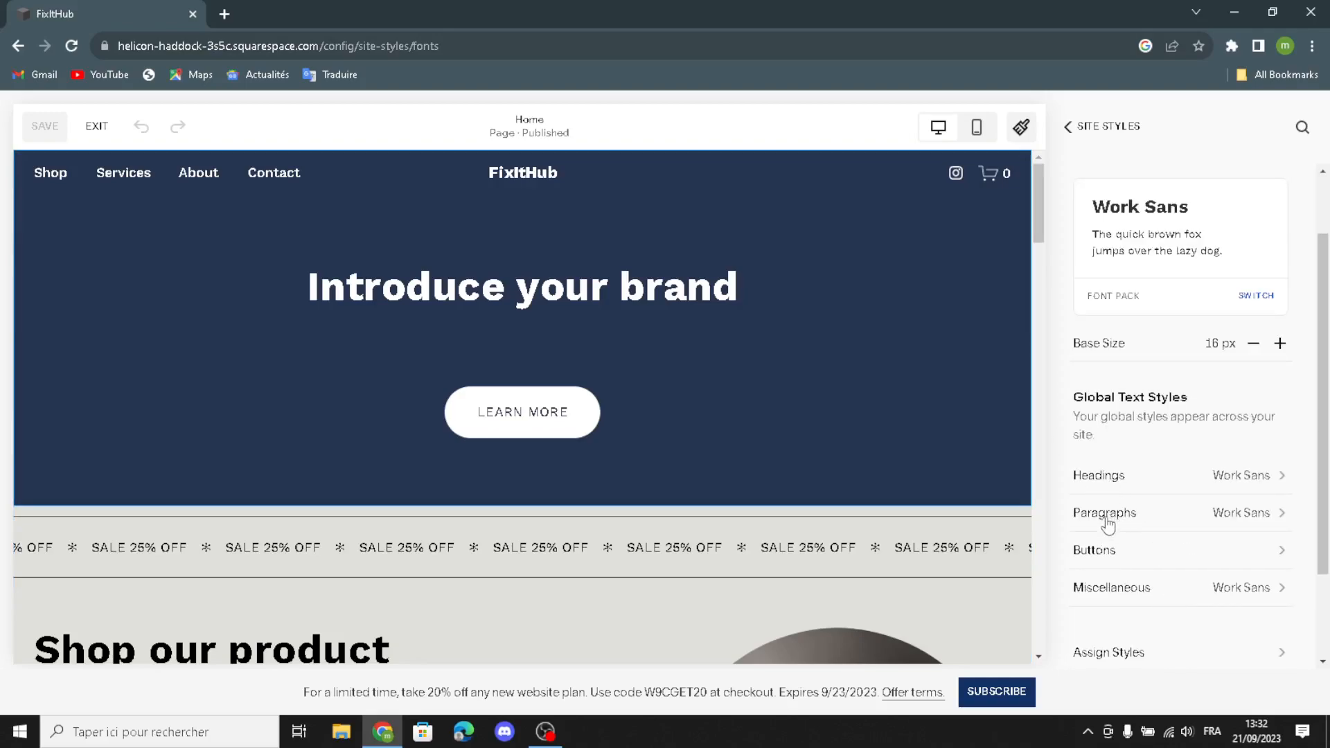
scroll(1157, 585, "down", 2)
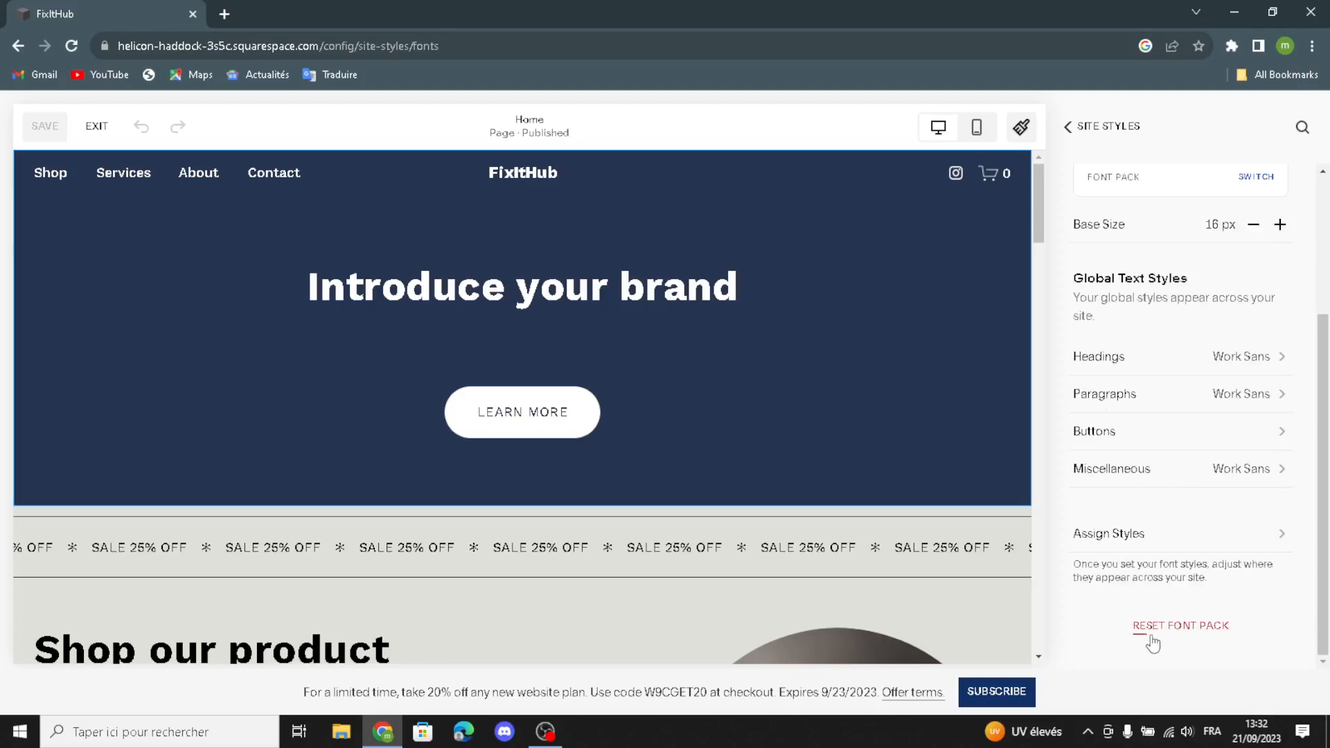
left_click(1066, 131)
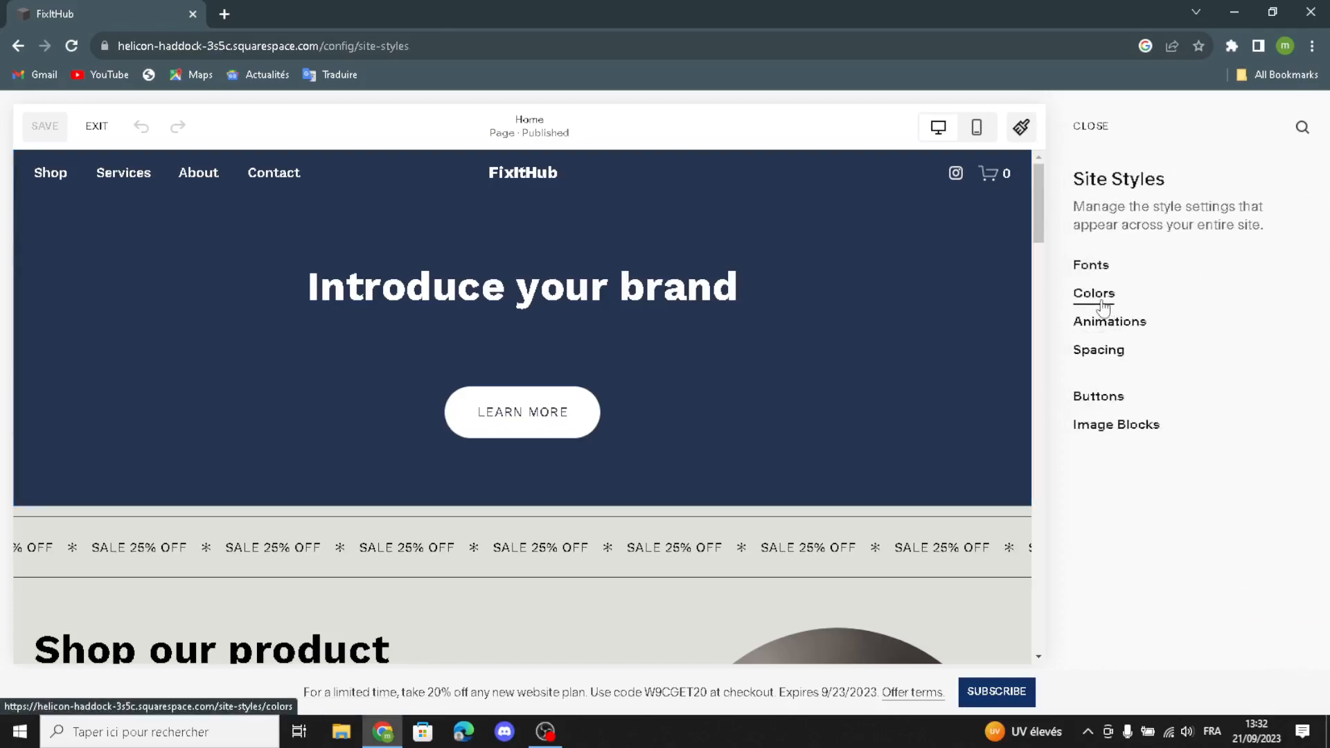
Open the Bright 2 theme for editing in the site's color styles.
left_click(1104, 307)
scroll(1185, 547, "down", 1)
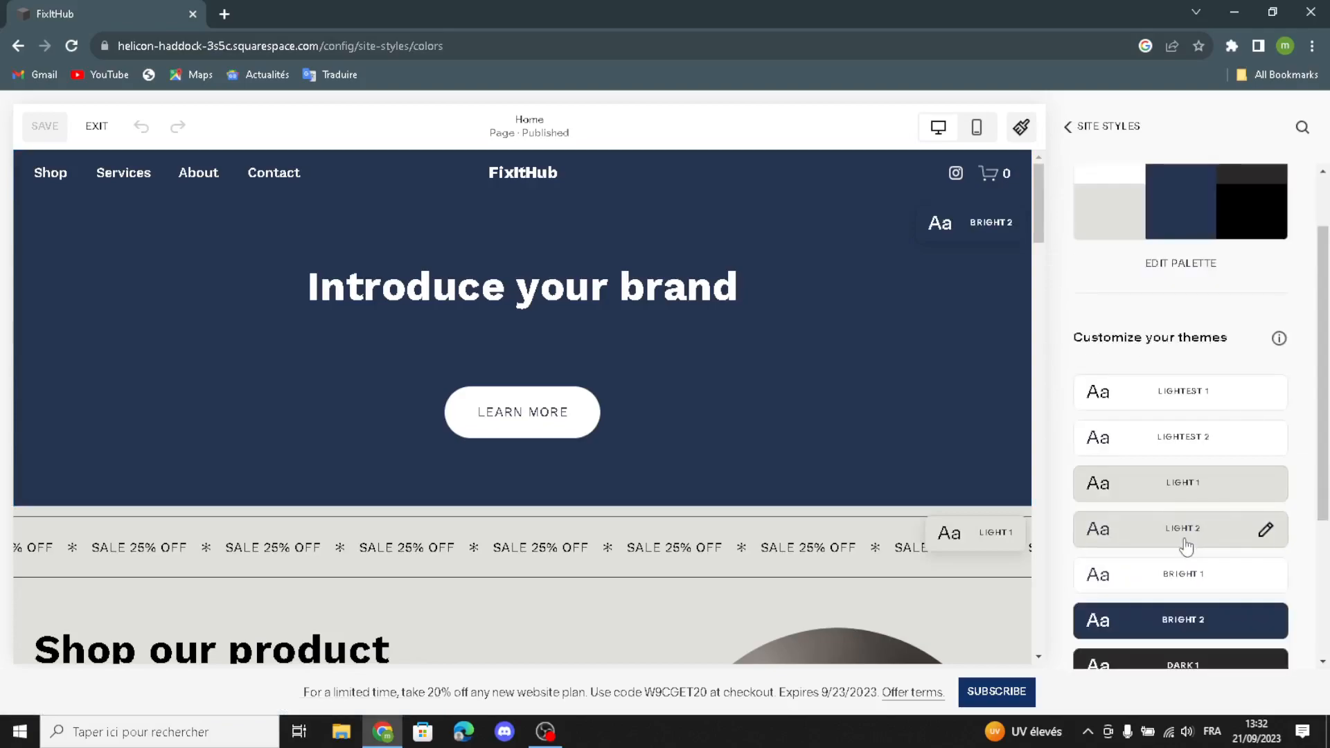
scroll(1186, 547, "down", 3)
left_click(1180, 393)
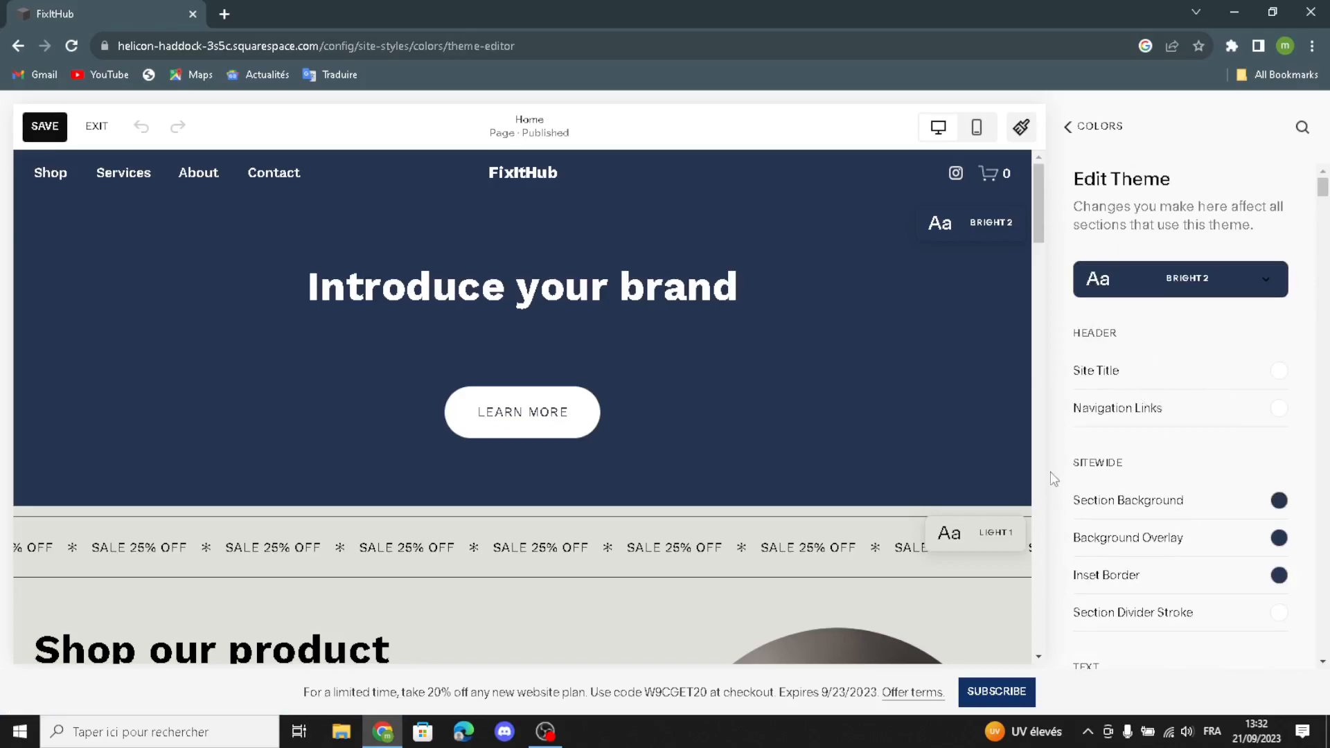
Examine the Bright 2 theme's header, section background and text color options, and return to the main site styles.
left_click(1279, 412)
left_click(1241, 172)
left_click(1278, 501)
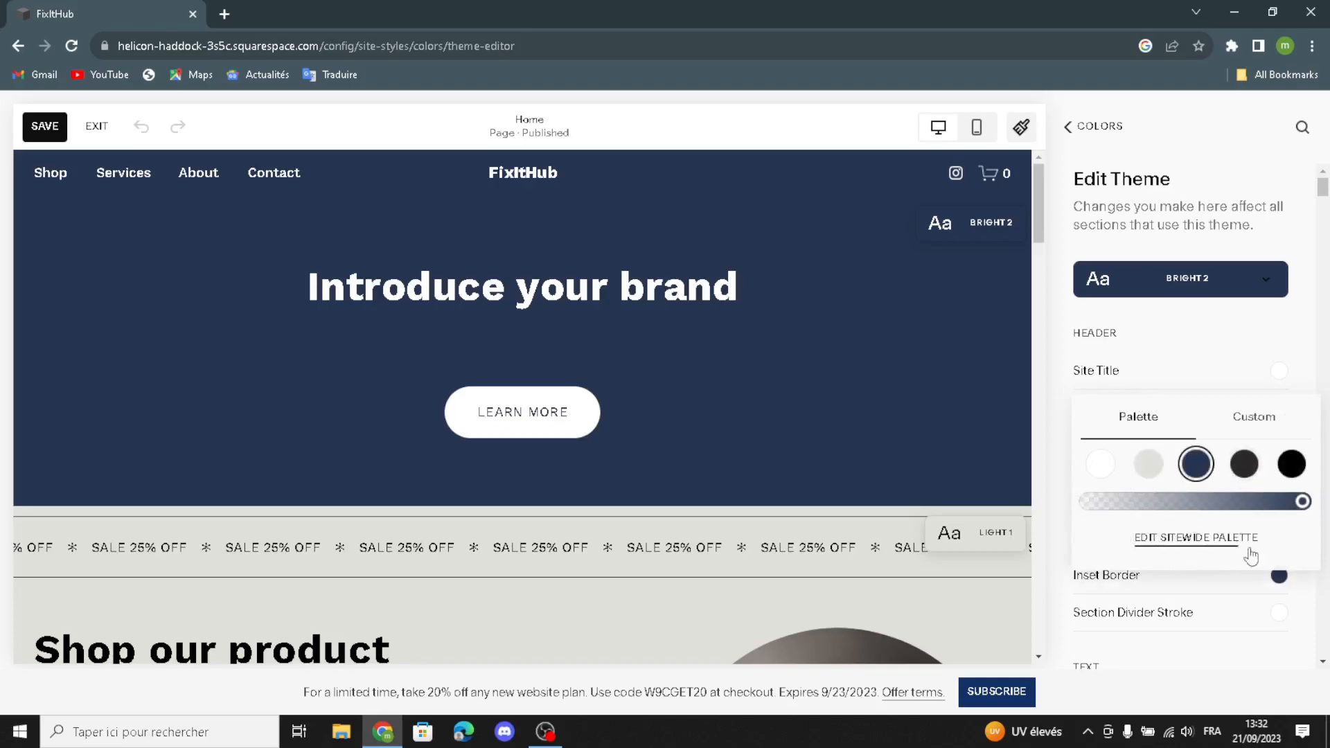
left_click(1070, 576)
scroll(1076, 601, "down", 1)
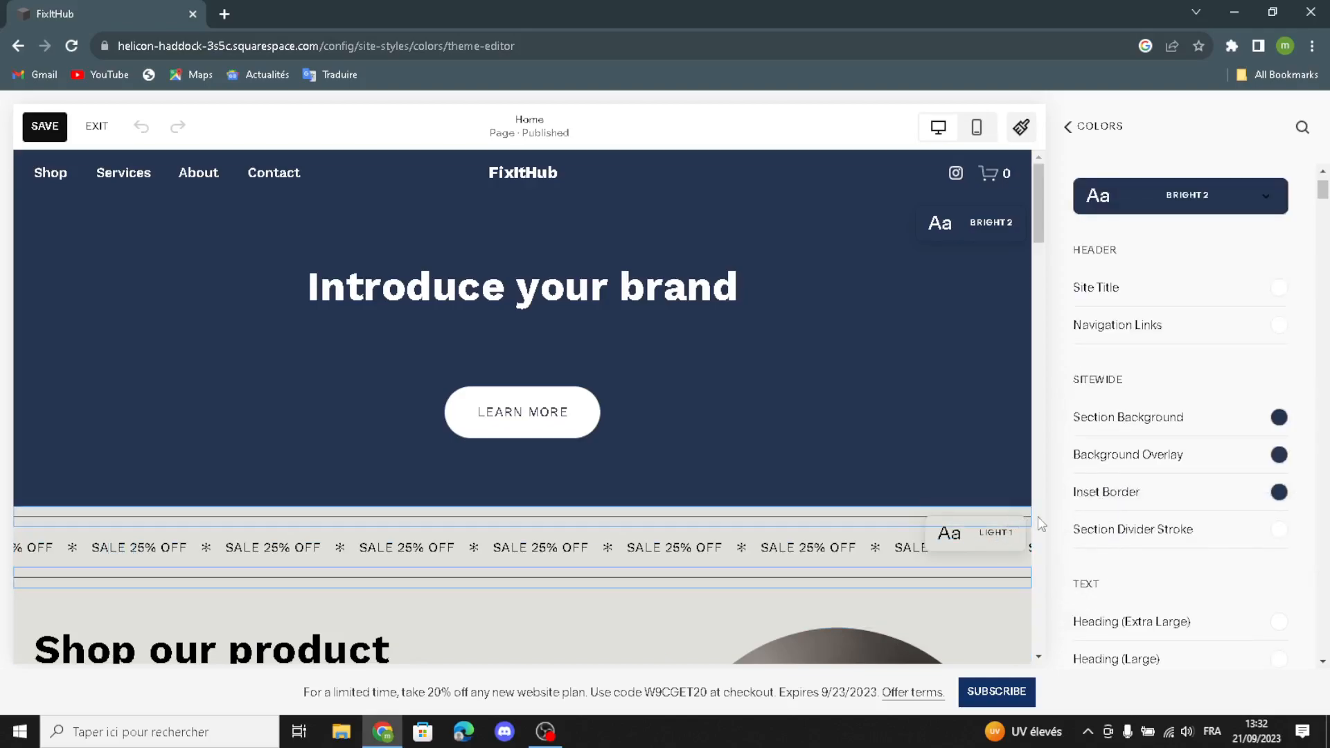
scroll(1212, 624, "down", 4)
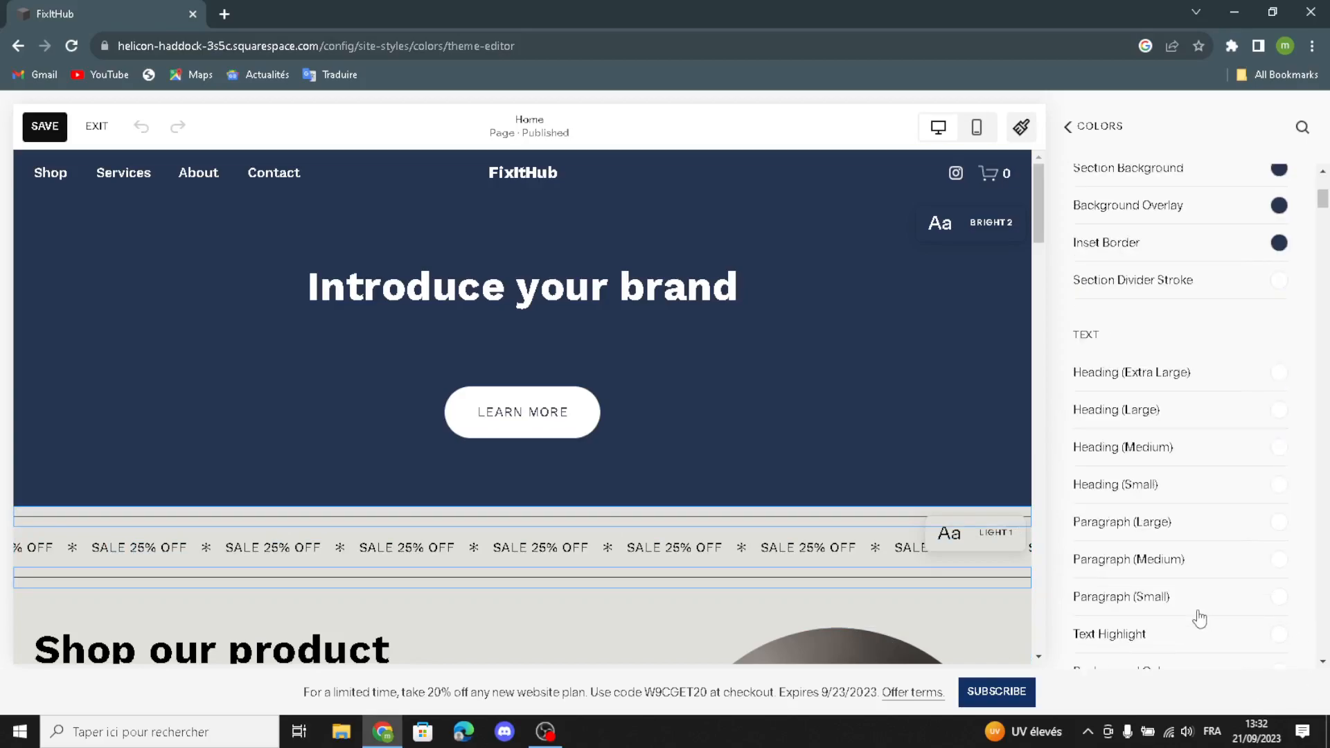
scroll(1136, 599, "down", 4)
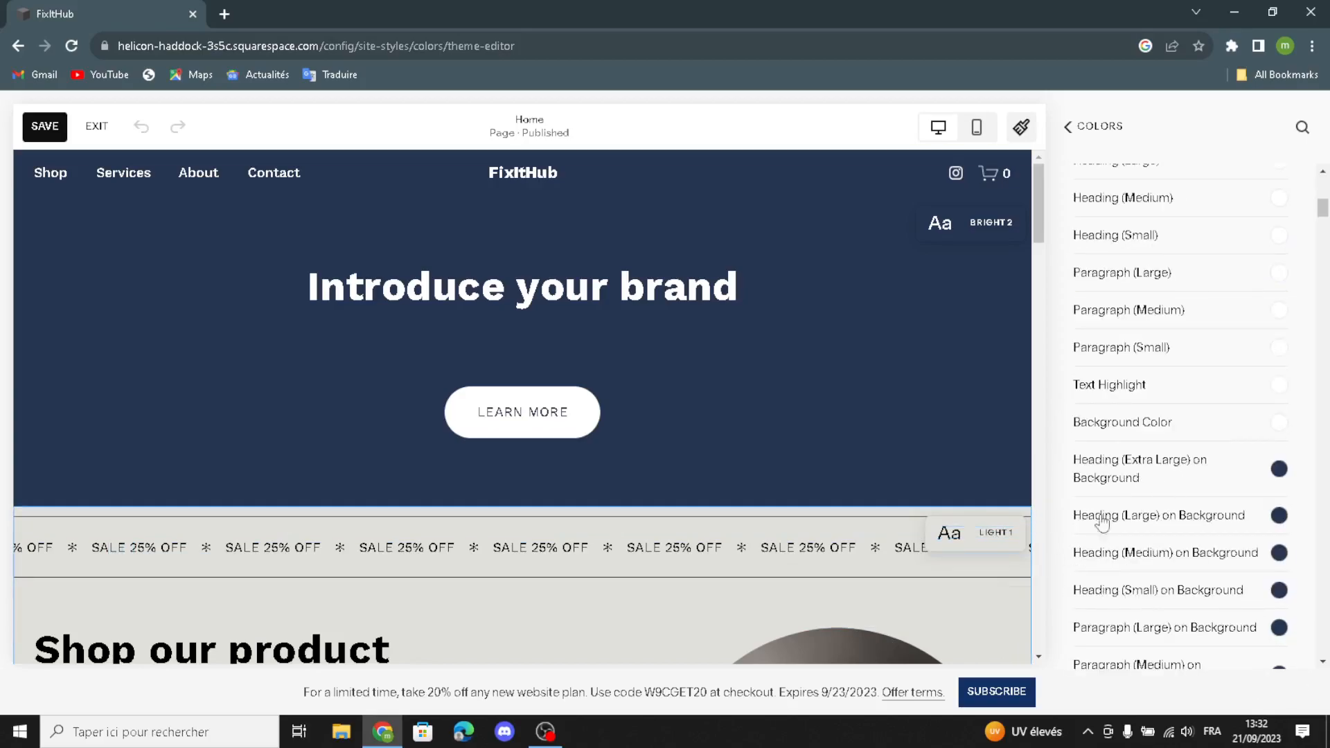
scroll(1152, 449, "down", 3)
left_click(1066, 126)
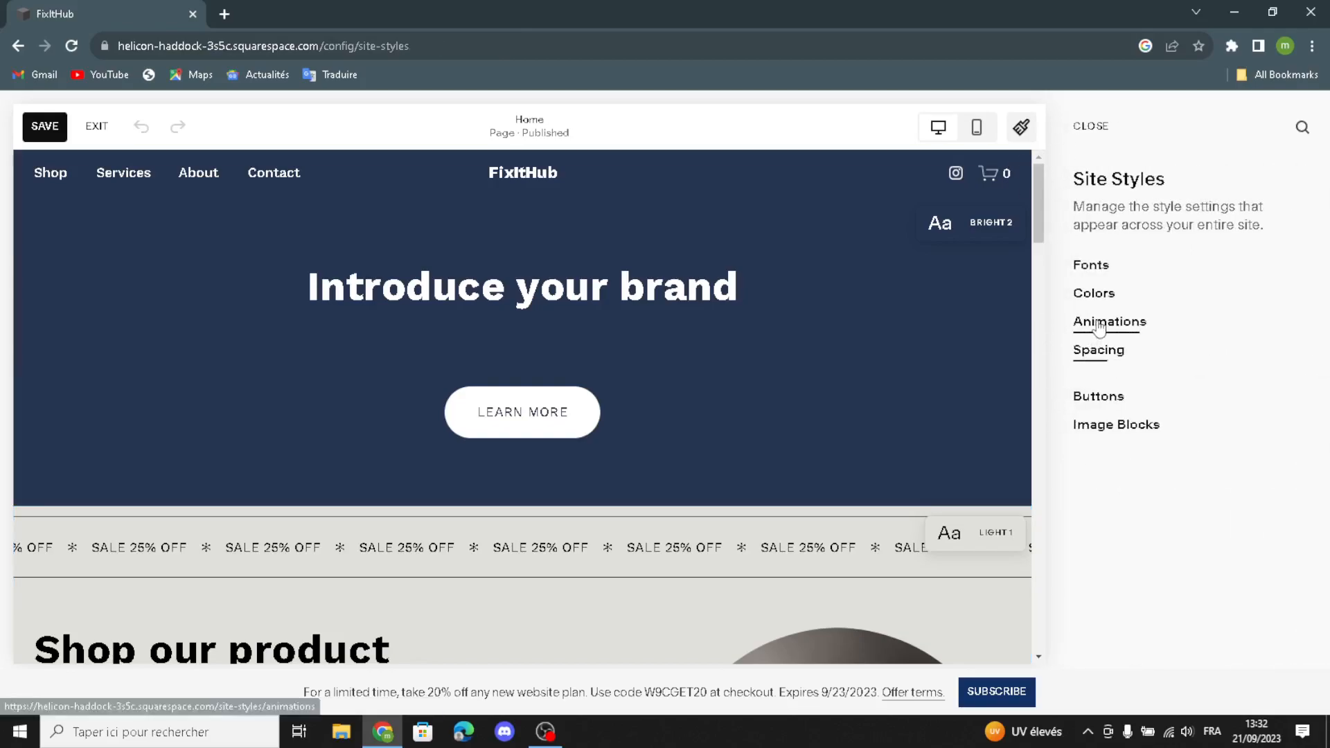
Review the site-wide animation styles and speeds, and the page width and site margin spacing settings.
left_click(1101, 323)
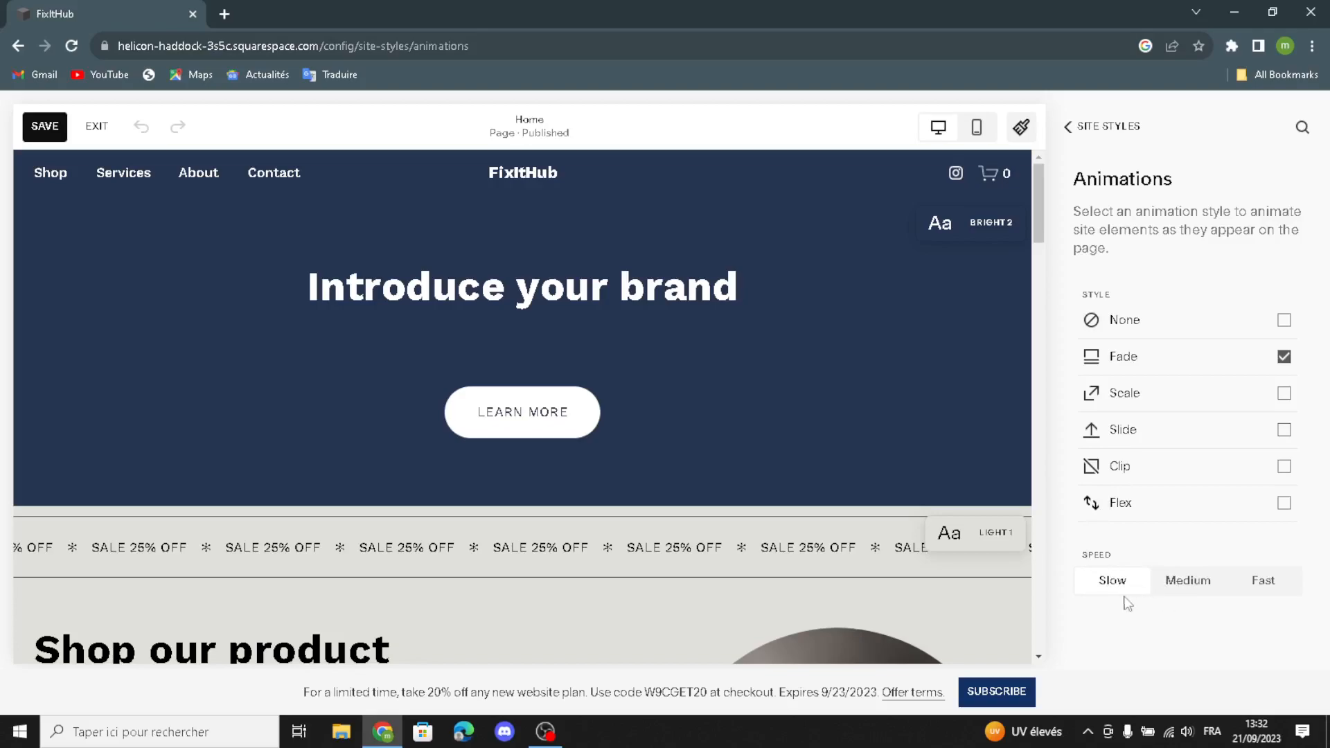
left_click(1101, 127)
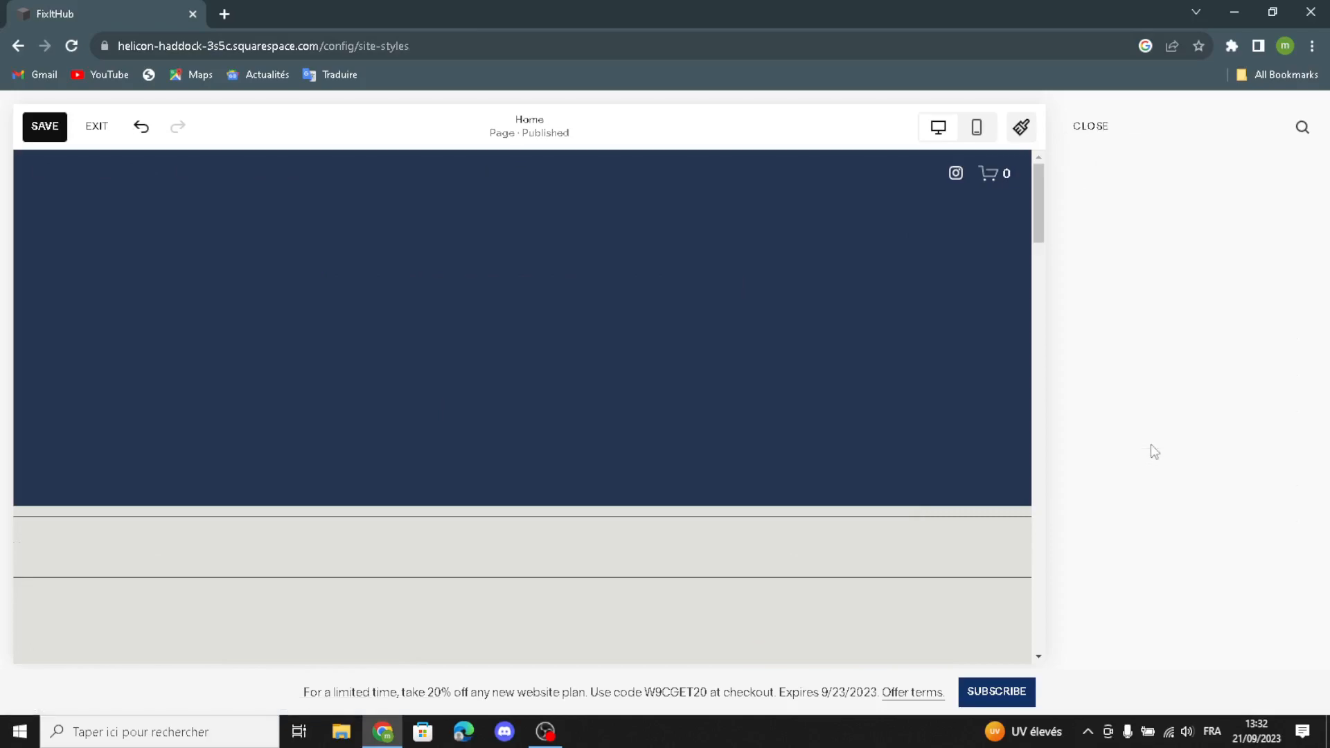
left_click(1116, 353)
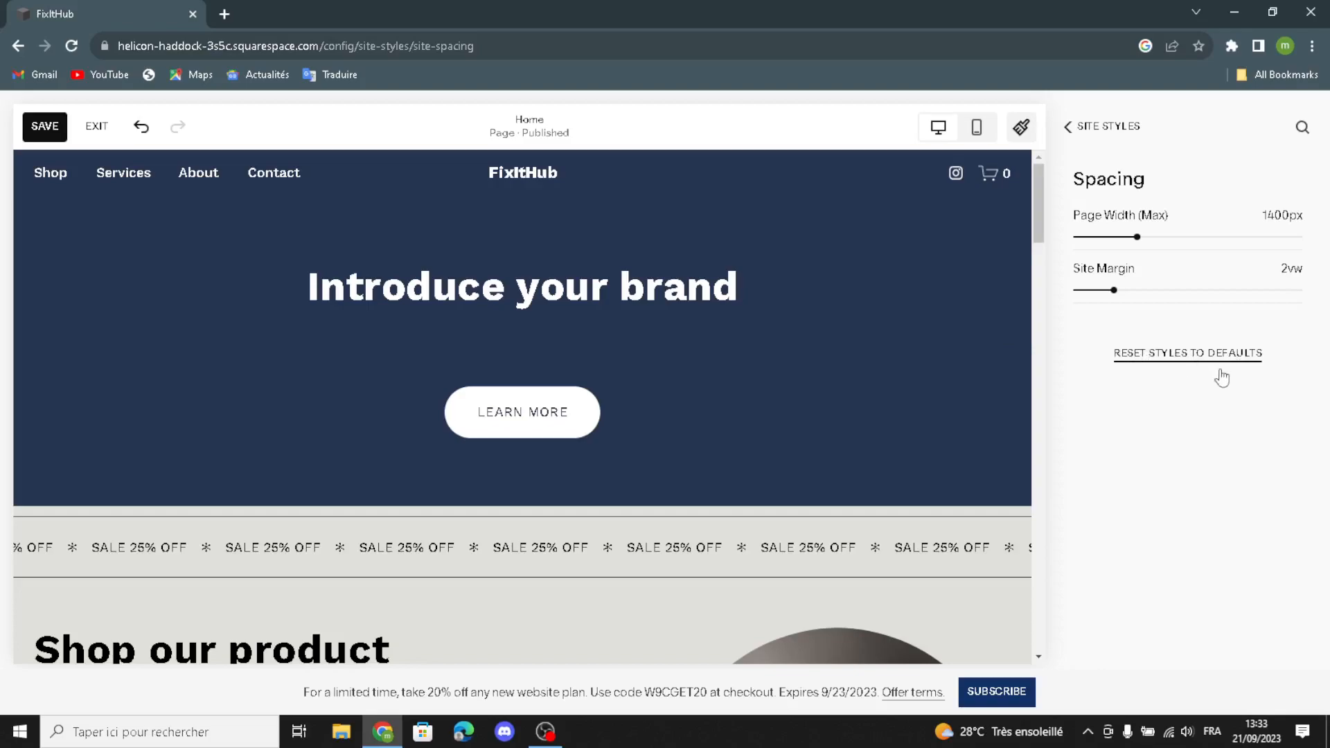
left_click(1066, 129)
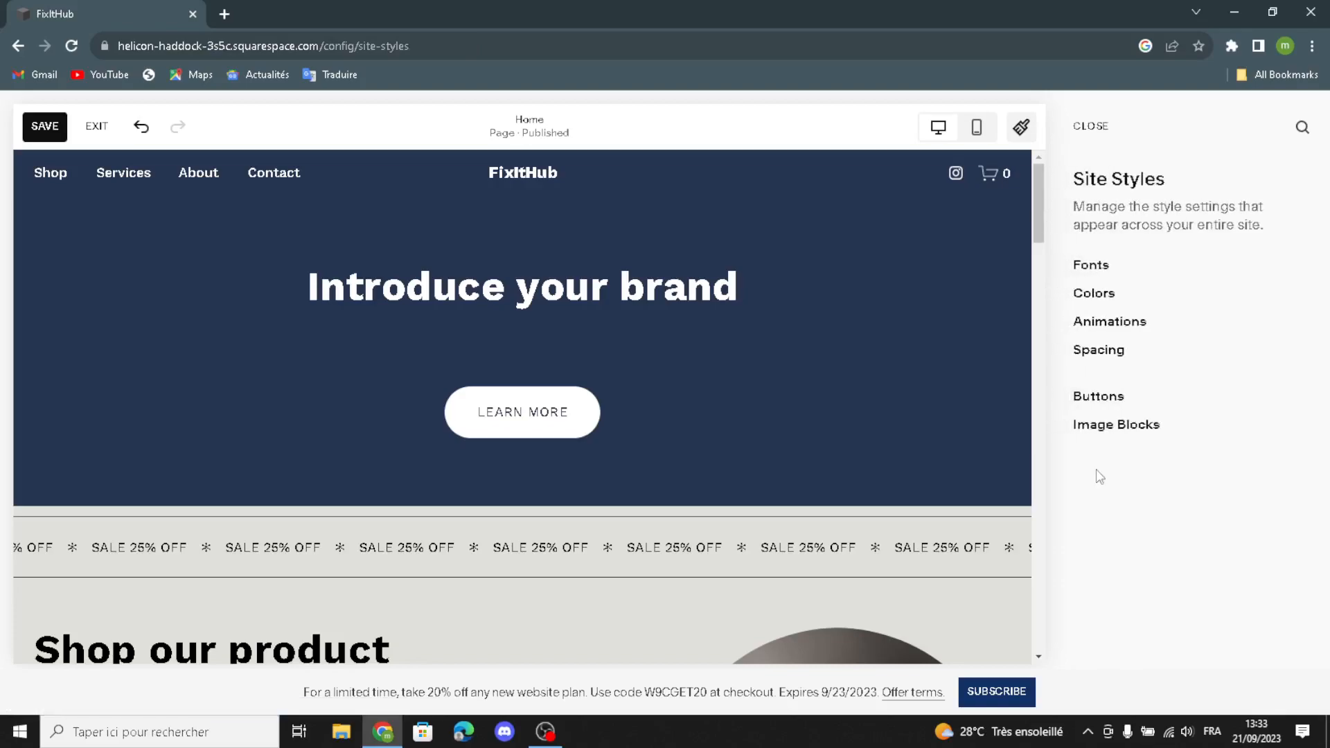
Apply the primary button style to all button types in the site's button styles.
left_click(1100, 396)
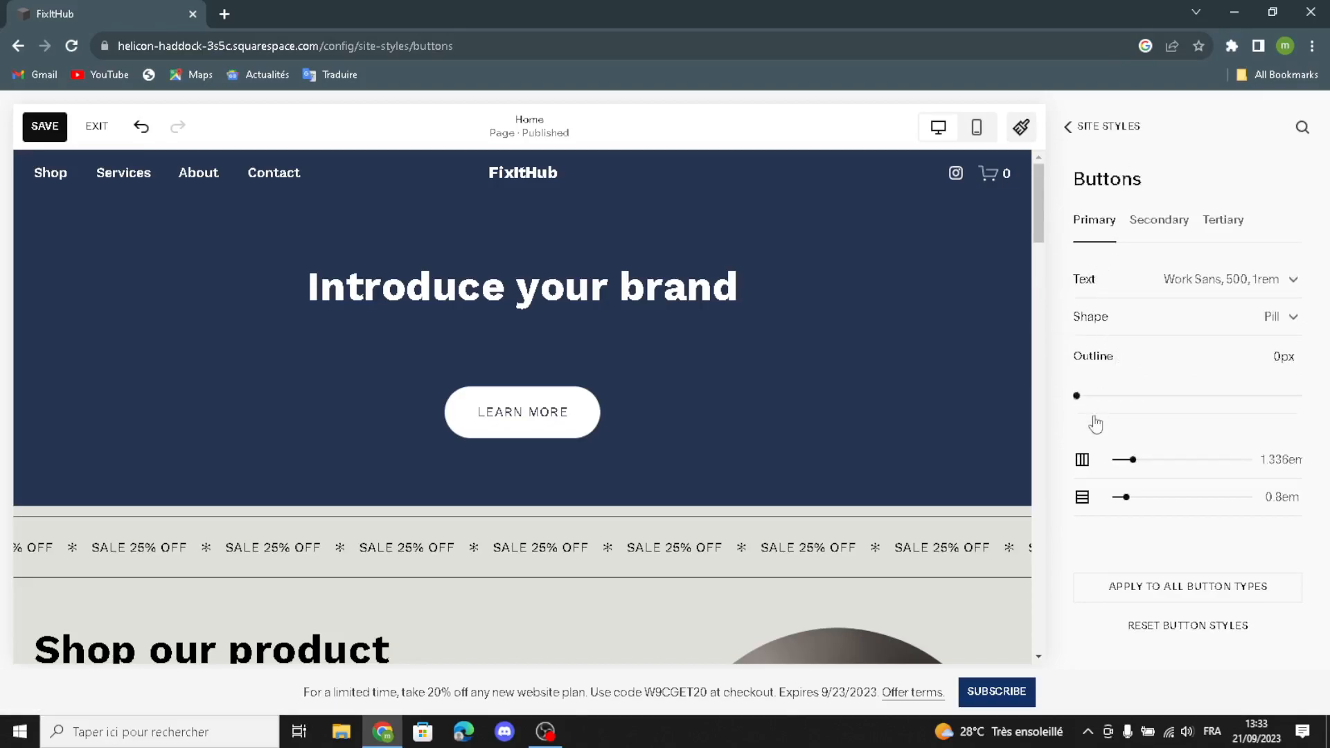
left_click(1171, 590)
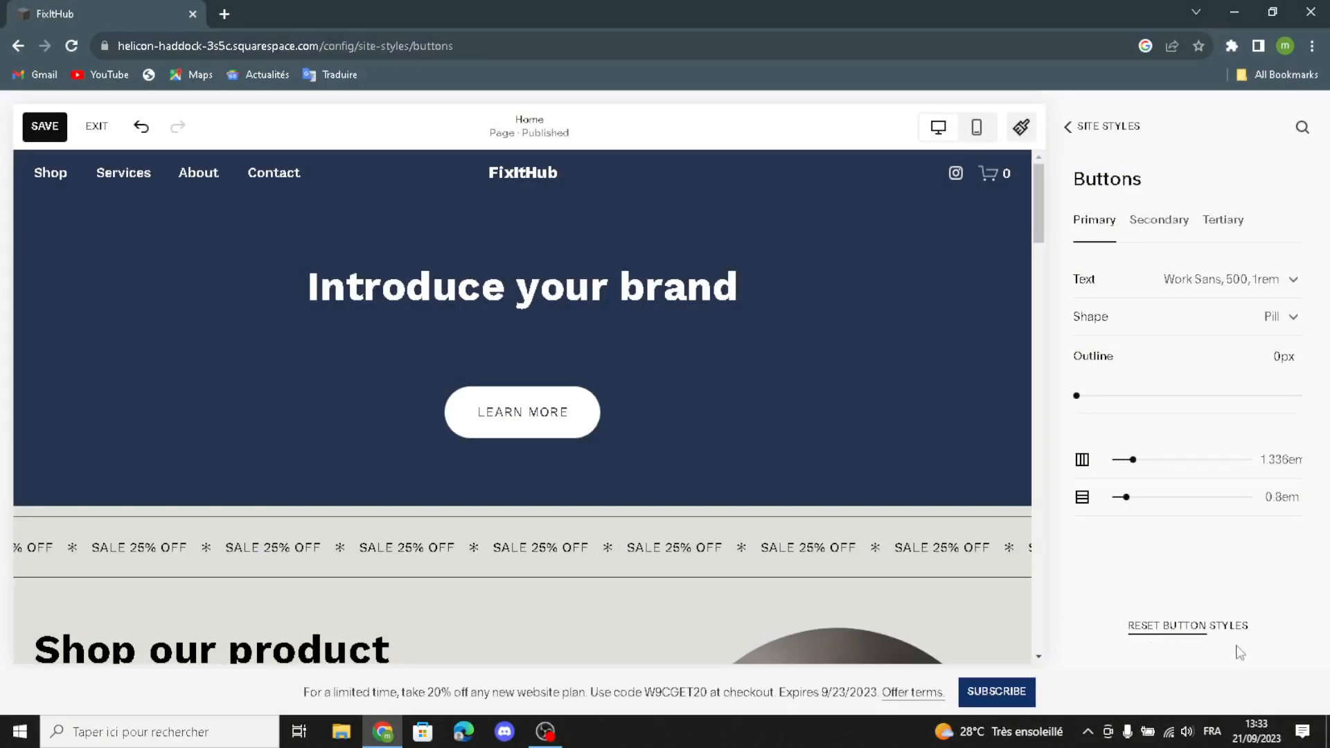
left_click(1067, 127)
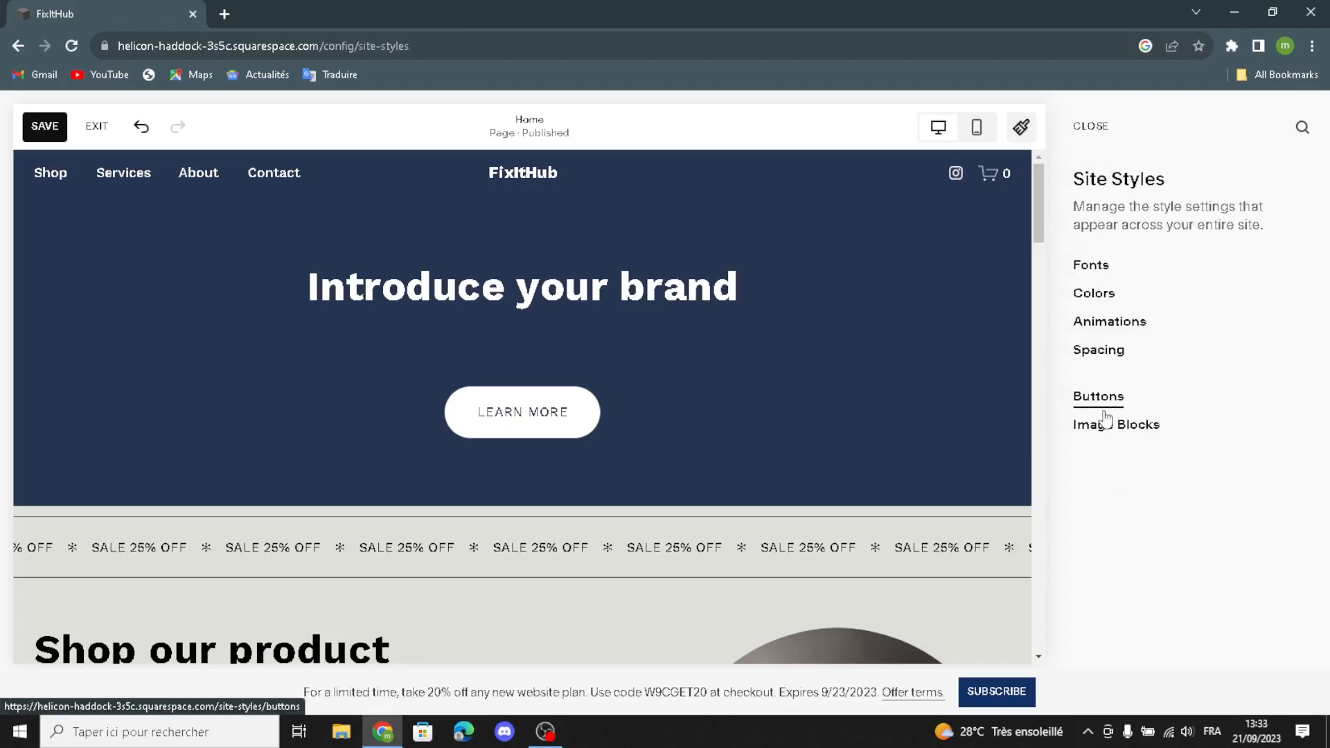
Review the poster, card and overlap settings of the image blocks, and close the site styles.
left_click(1108, 426)
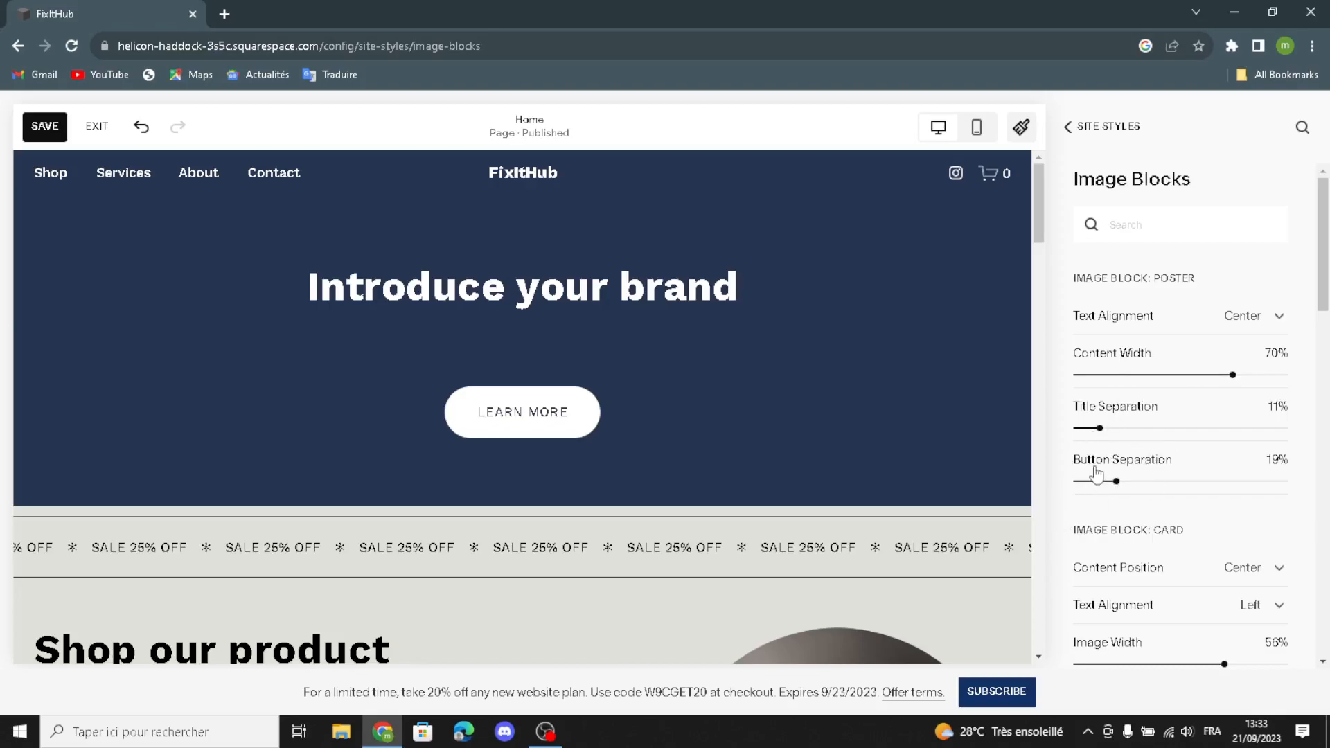
scroll(1143, 526, "down", 1)
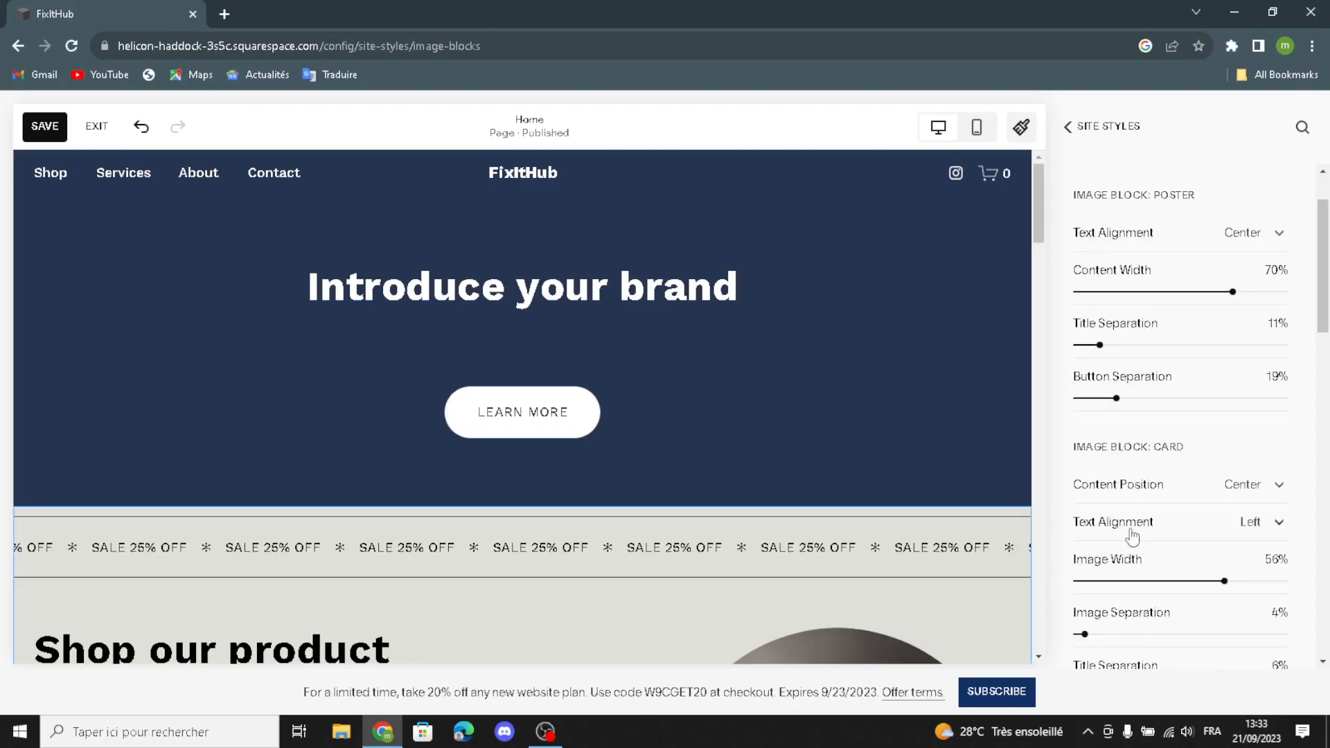
scroll(1170, 578, "down", 1)
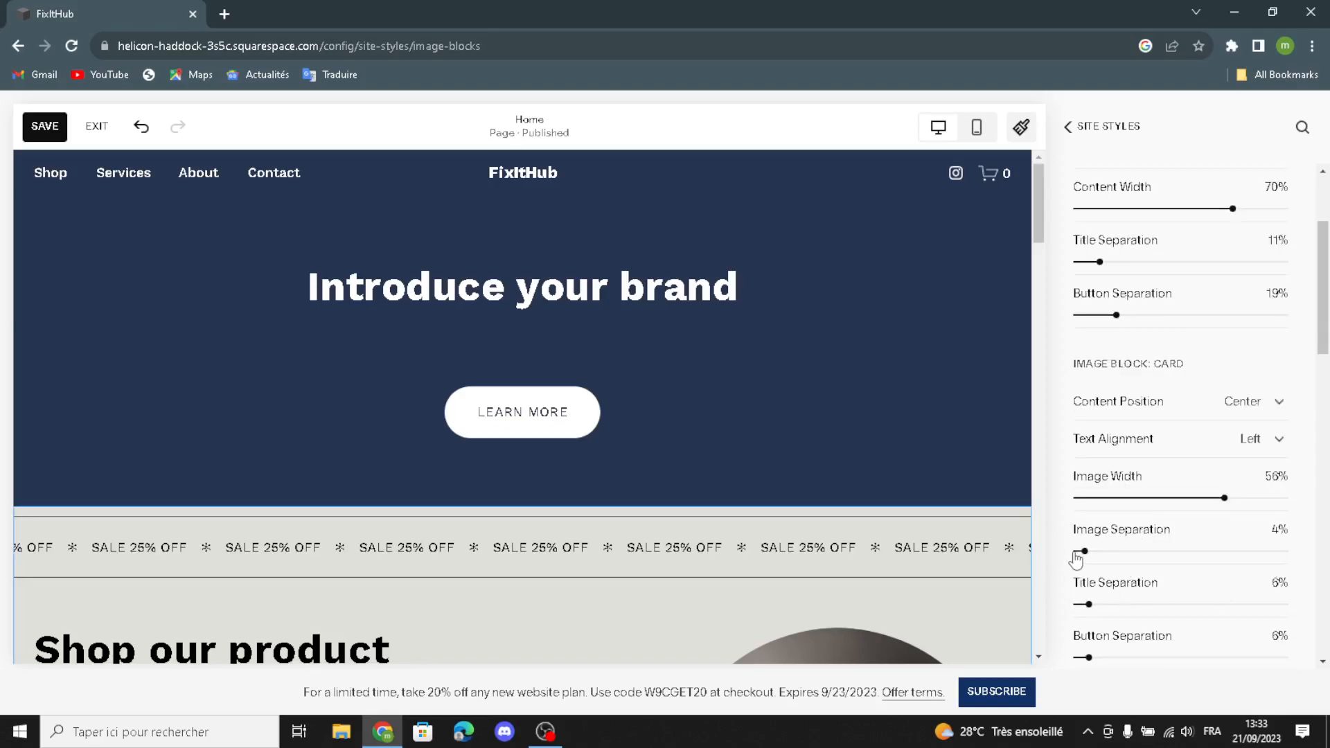
scroll(1164, 574, "down", 2)
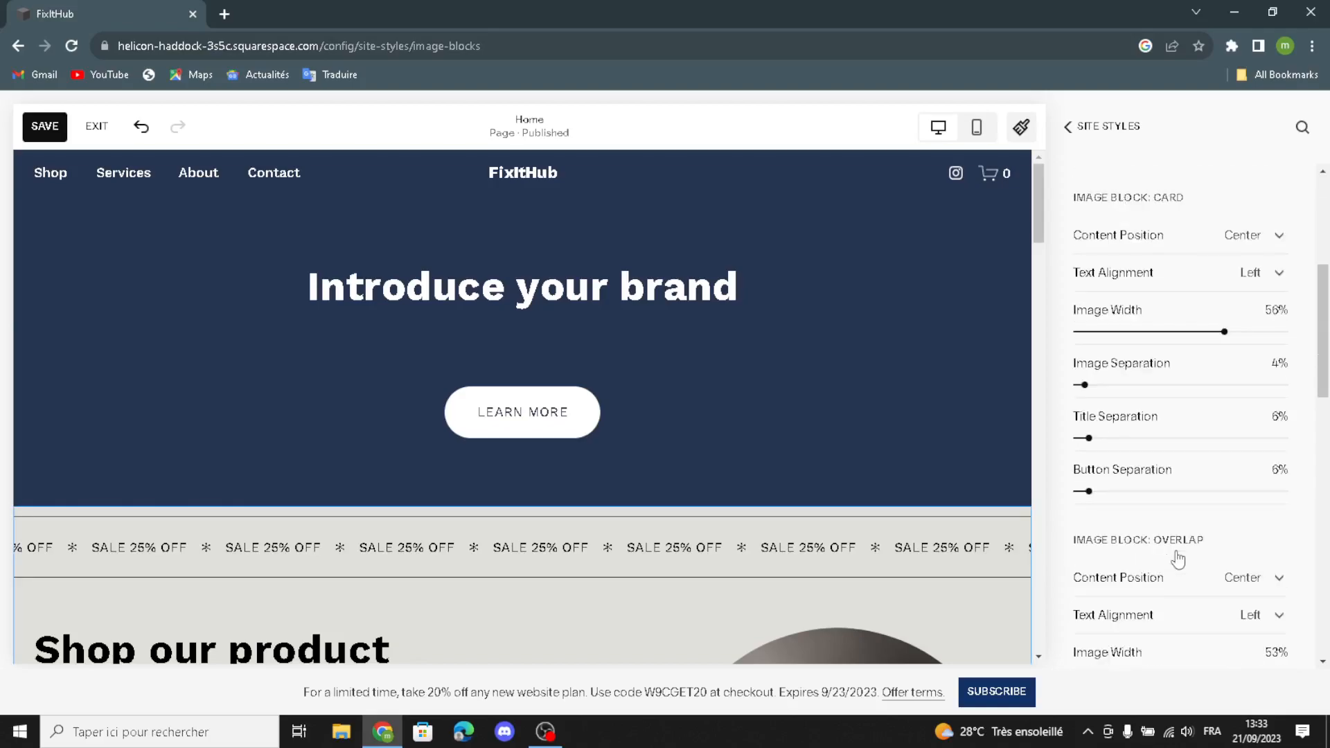
scroll(1178, 558, "up", 3)
left_click(1067, 126)
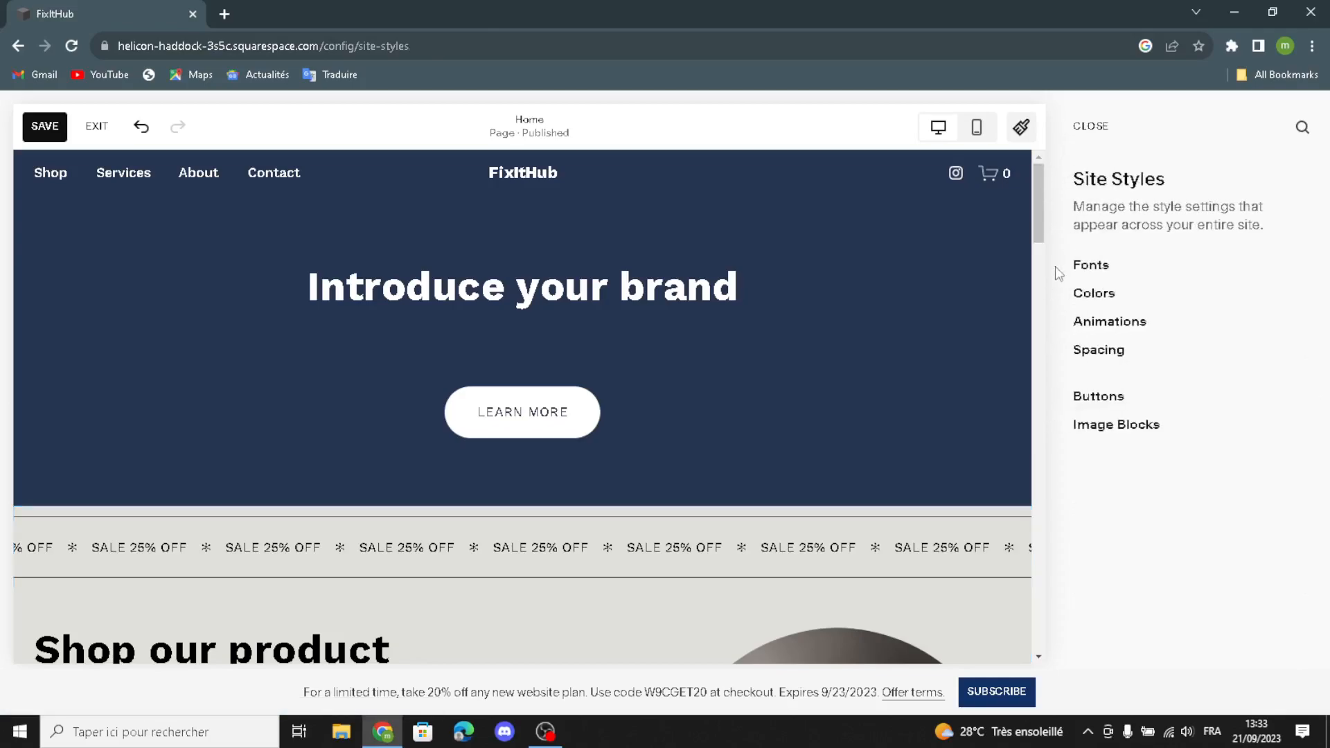
left_click(1090, 126)
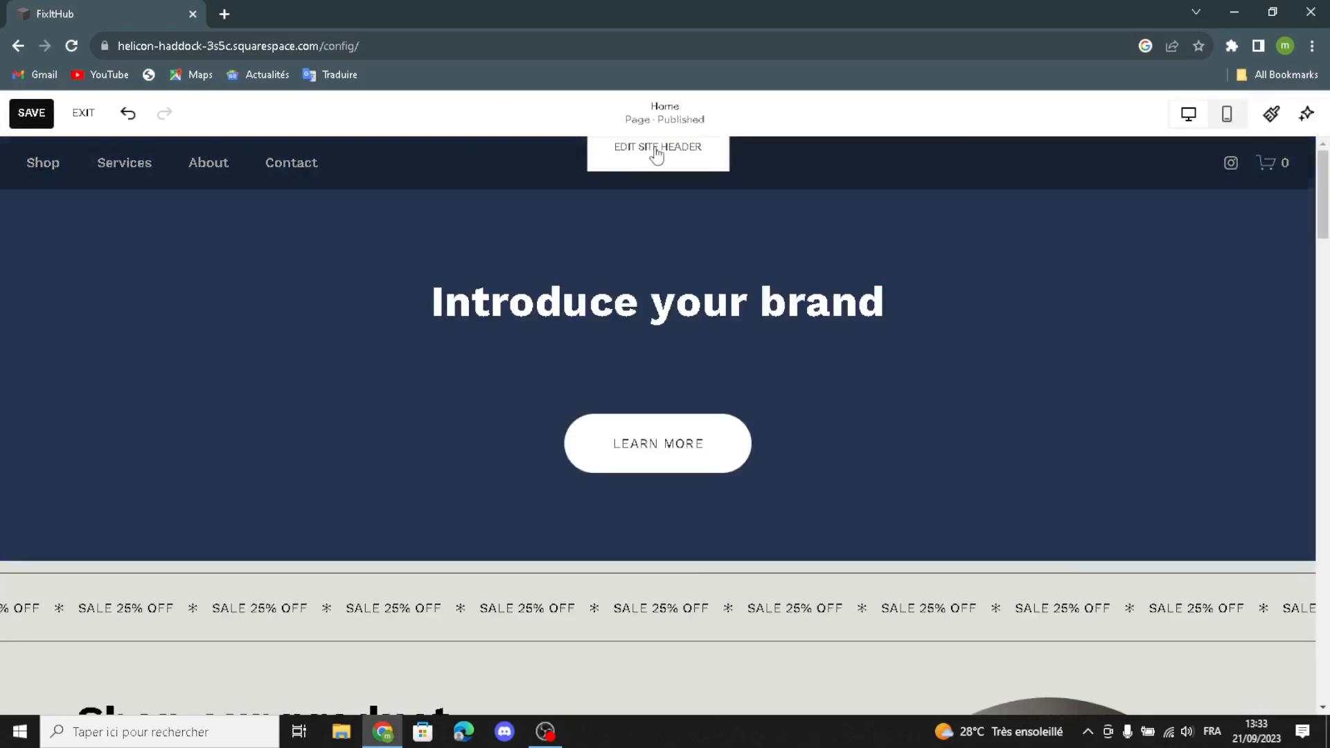
Open the site header for editing and review its site title, logo and mobile logo settings.
left_click(657, 149)
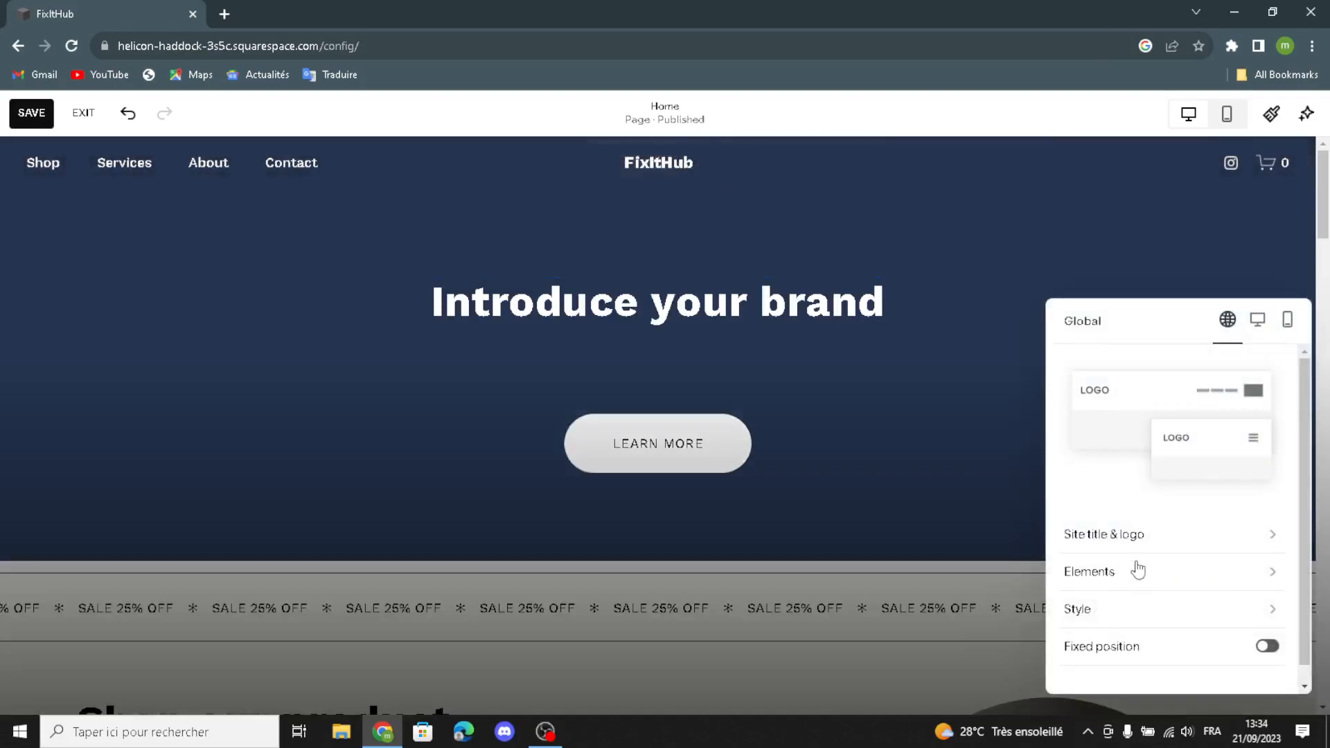
left_click(1130, 537)
left_click(1130, 384)
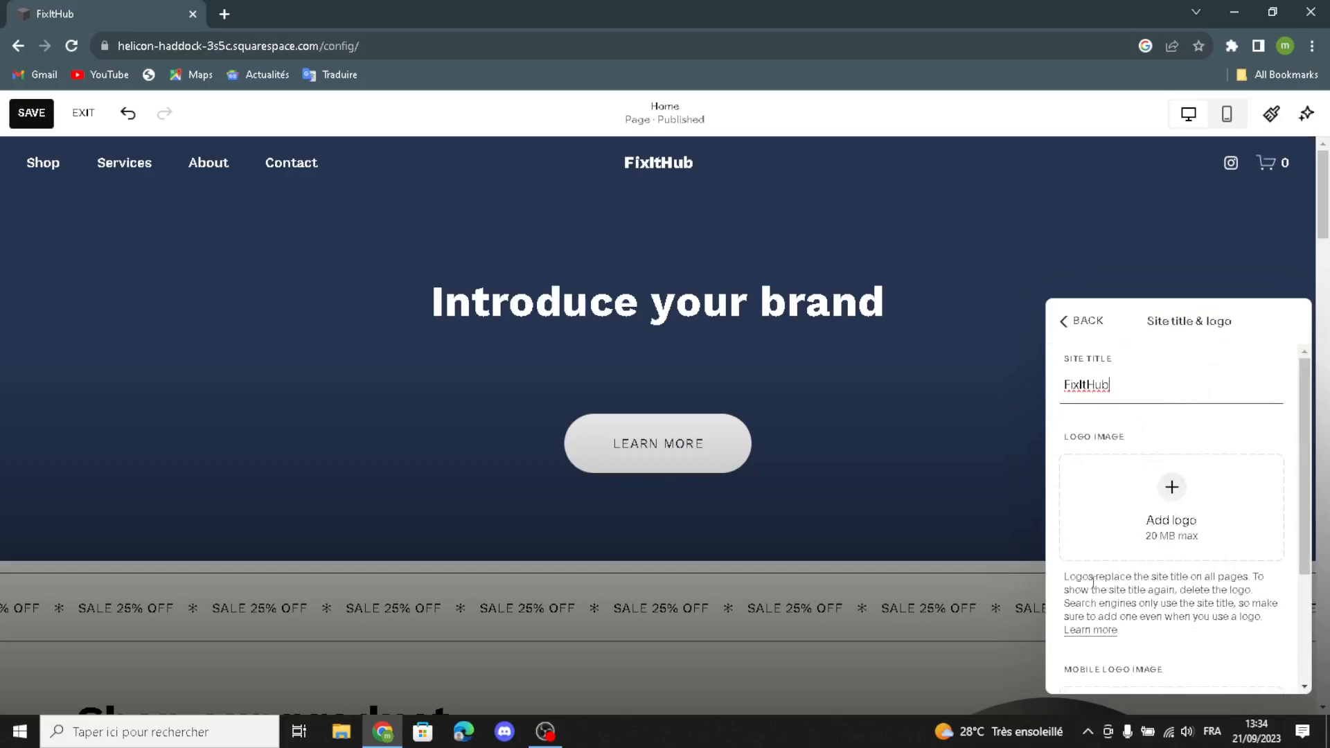
scroll(1093, 581, "down", 3)
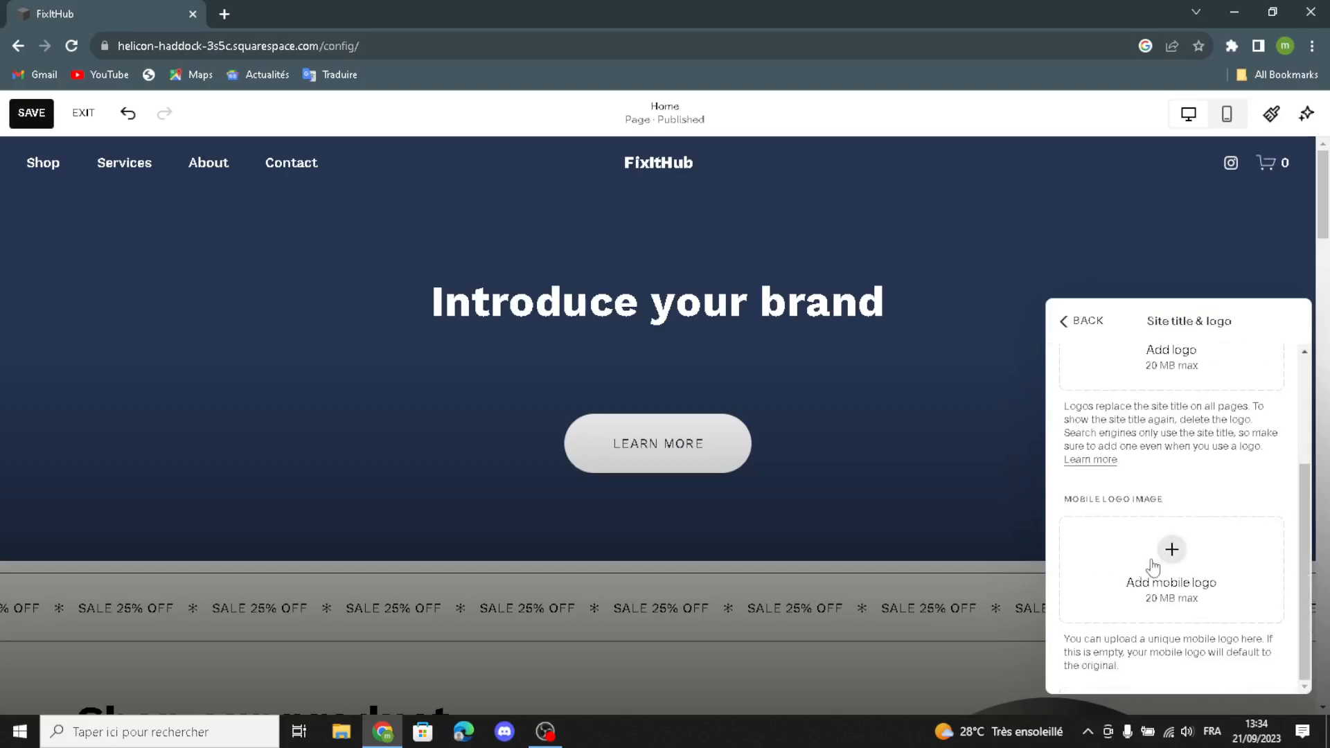
left_click(1075, 322)
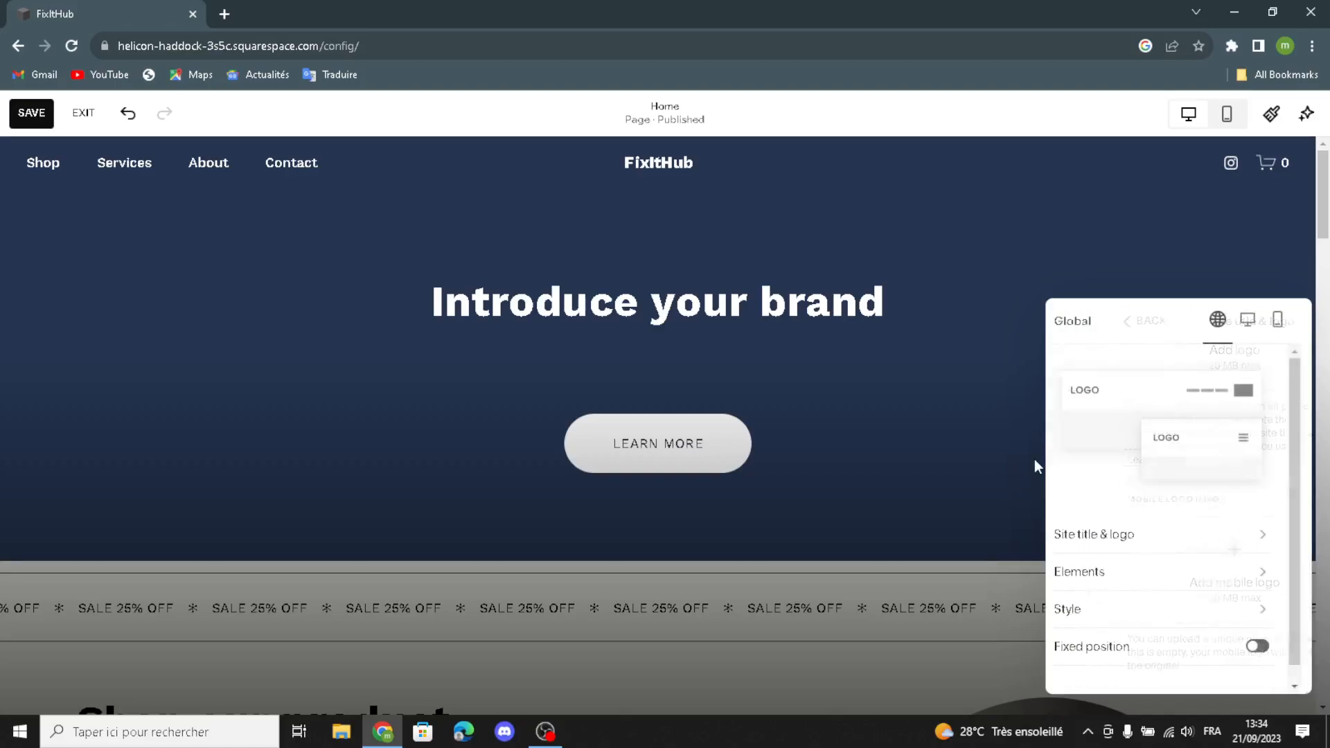
Turn on the Get Started button in the header elements.
left_click(1076, 573)
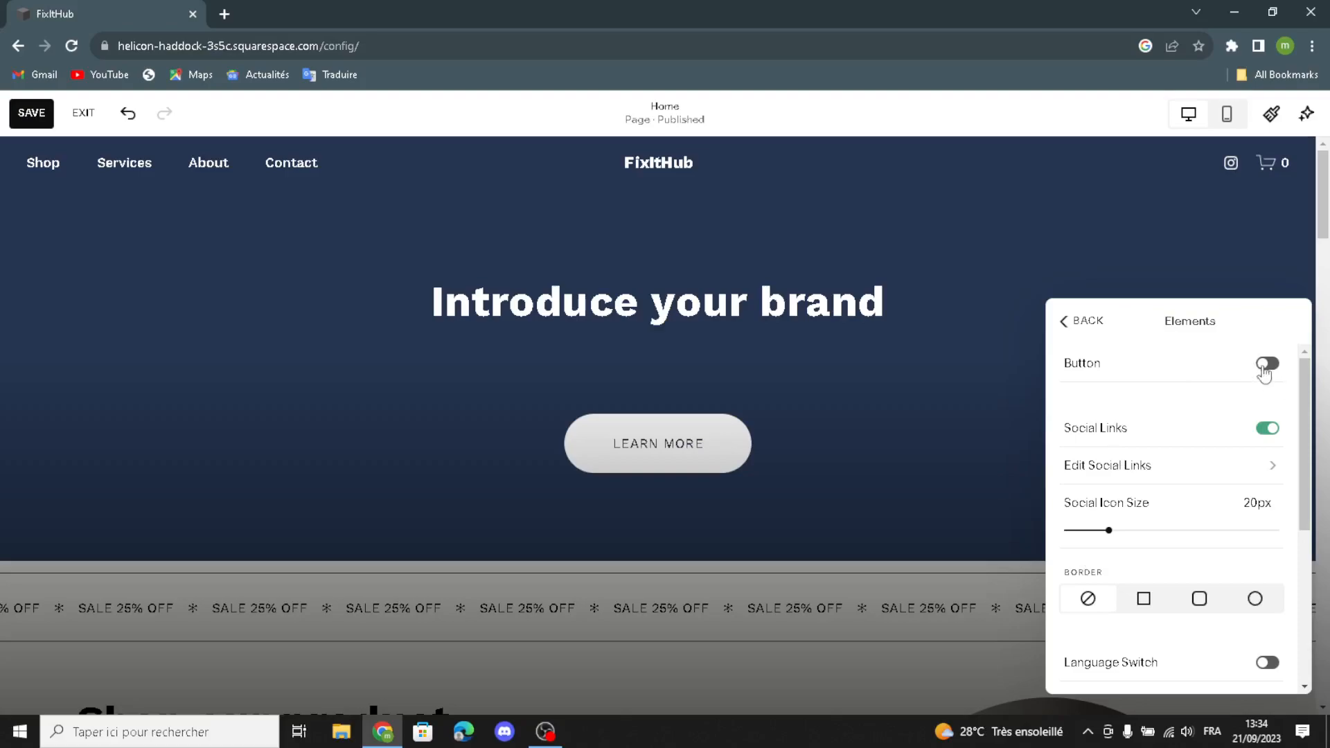
left_click(1266, 364)
left_click(1203, 400)
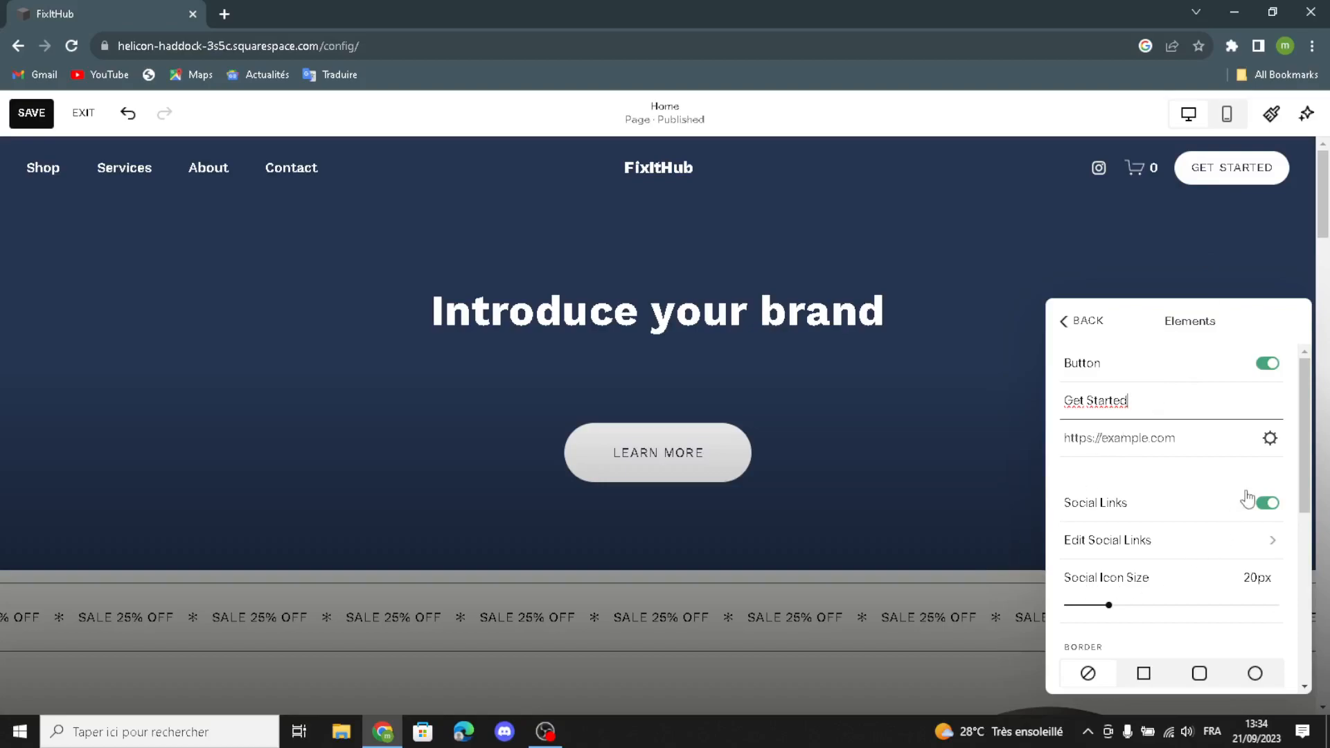
Try to turn on the language switch in the header elements.
scroll(1240, 499, "down", 1)
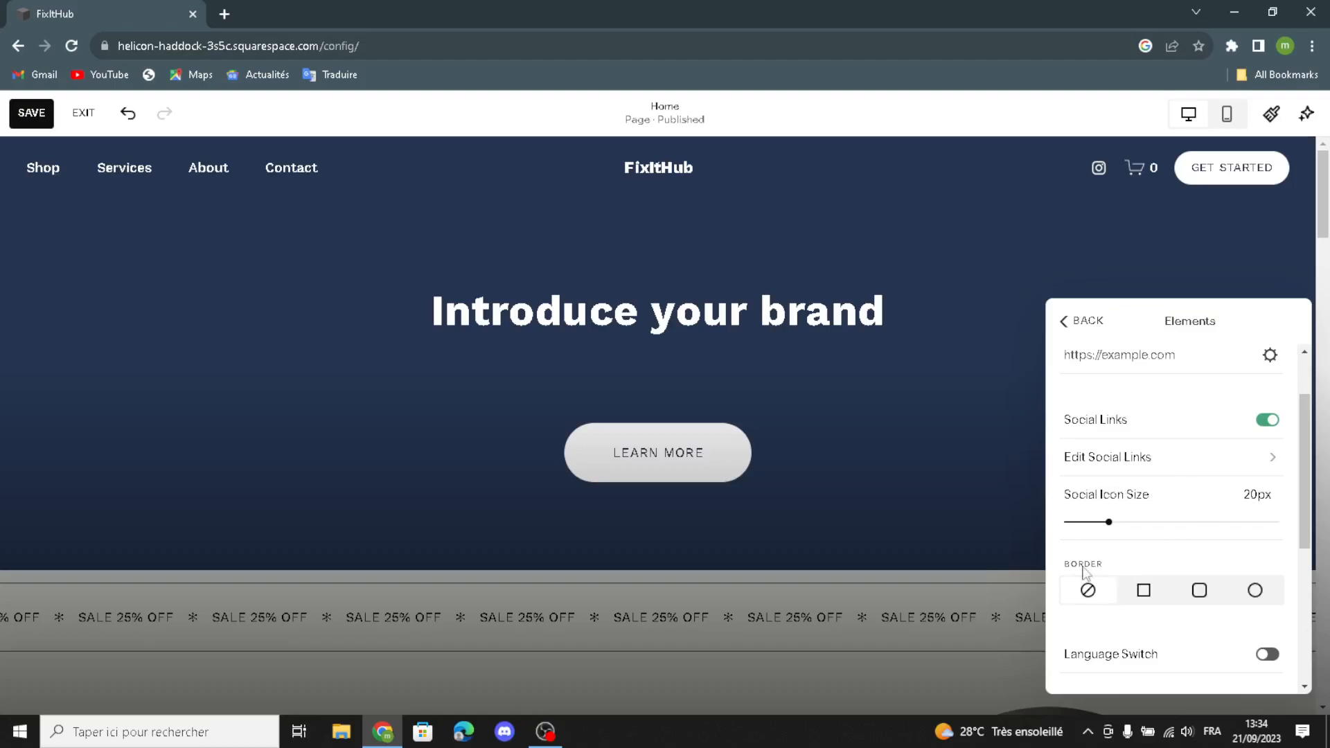
scroll(1200, 616, "down", 1)
left_click(1273, 574)
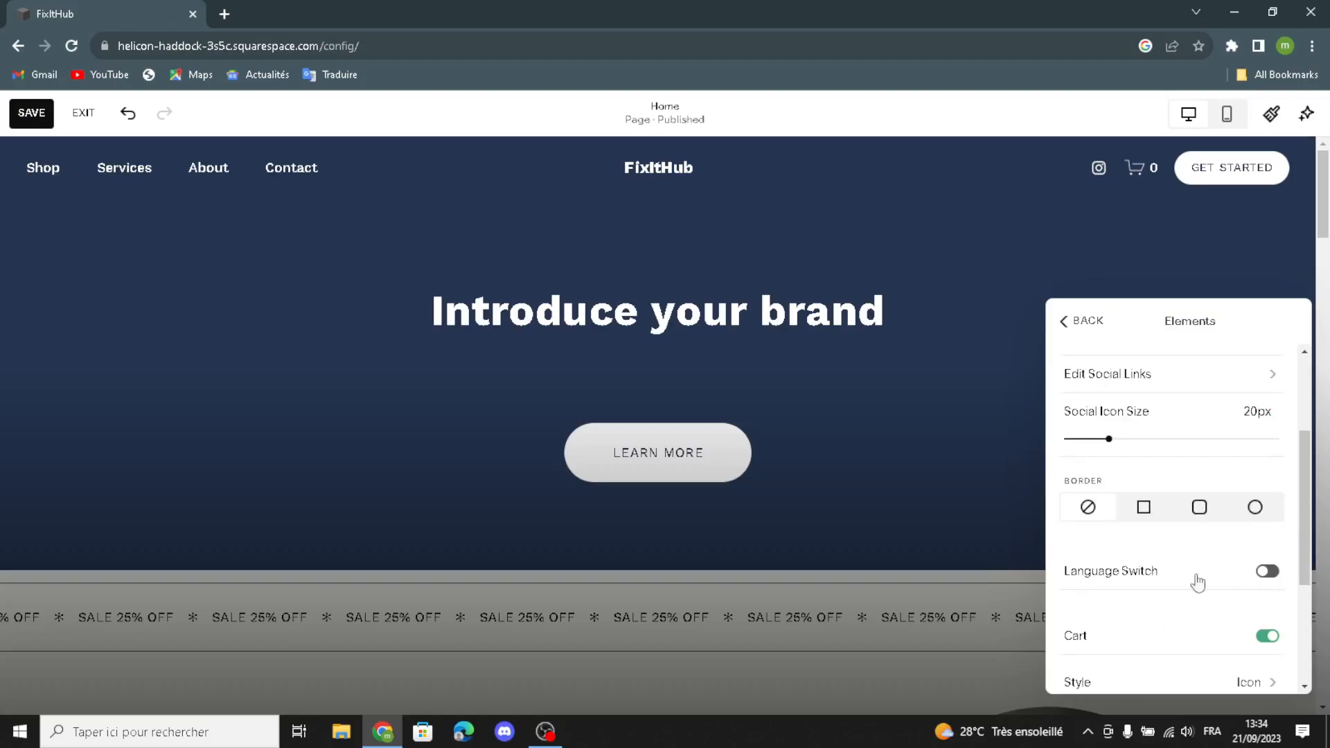
left_click(545, 312)
Change the header's cart icon style to the solid shopping bag.
scroll(1303, 580, "down", 2)
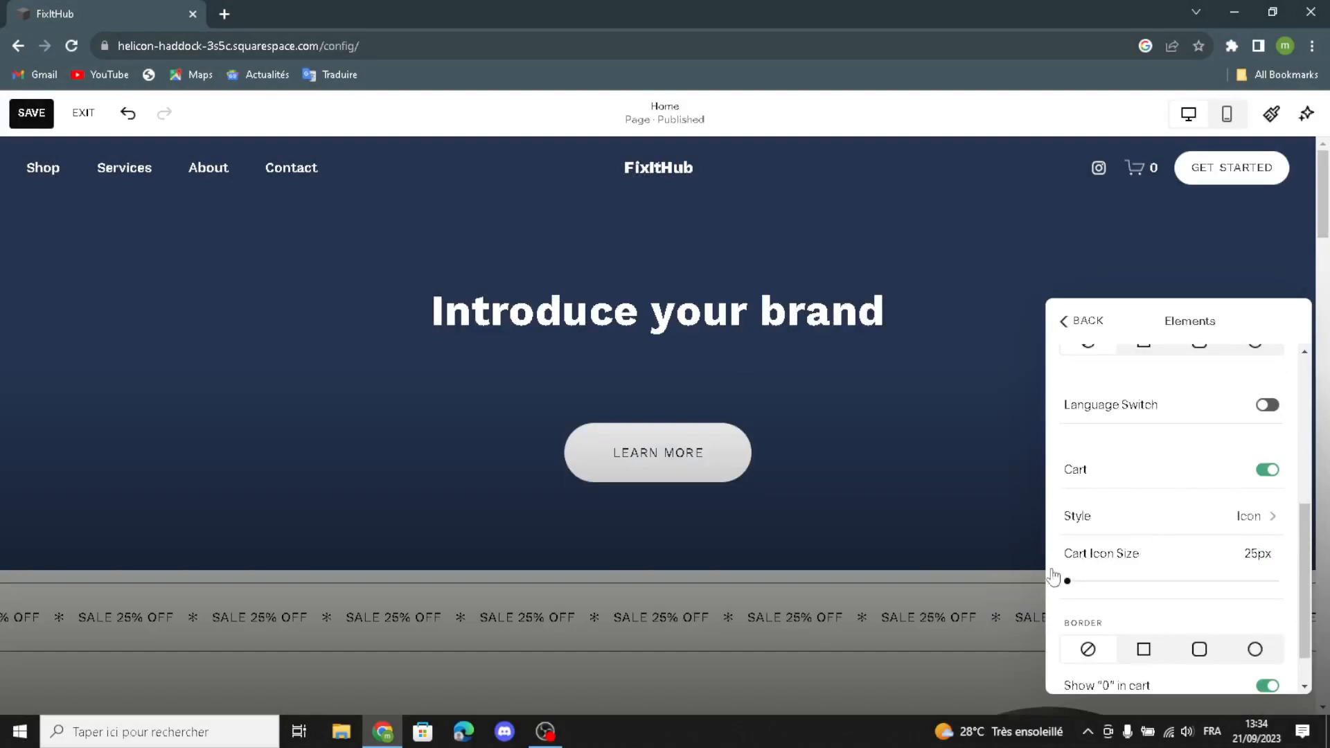
left_click(1272, 528)
left_click(1093, 410)
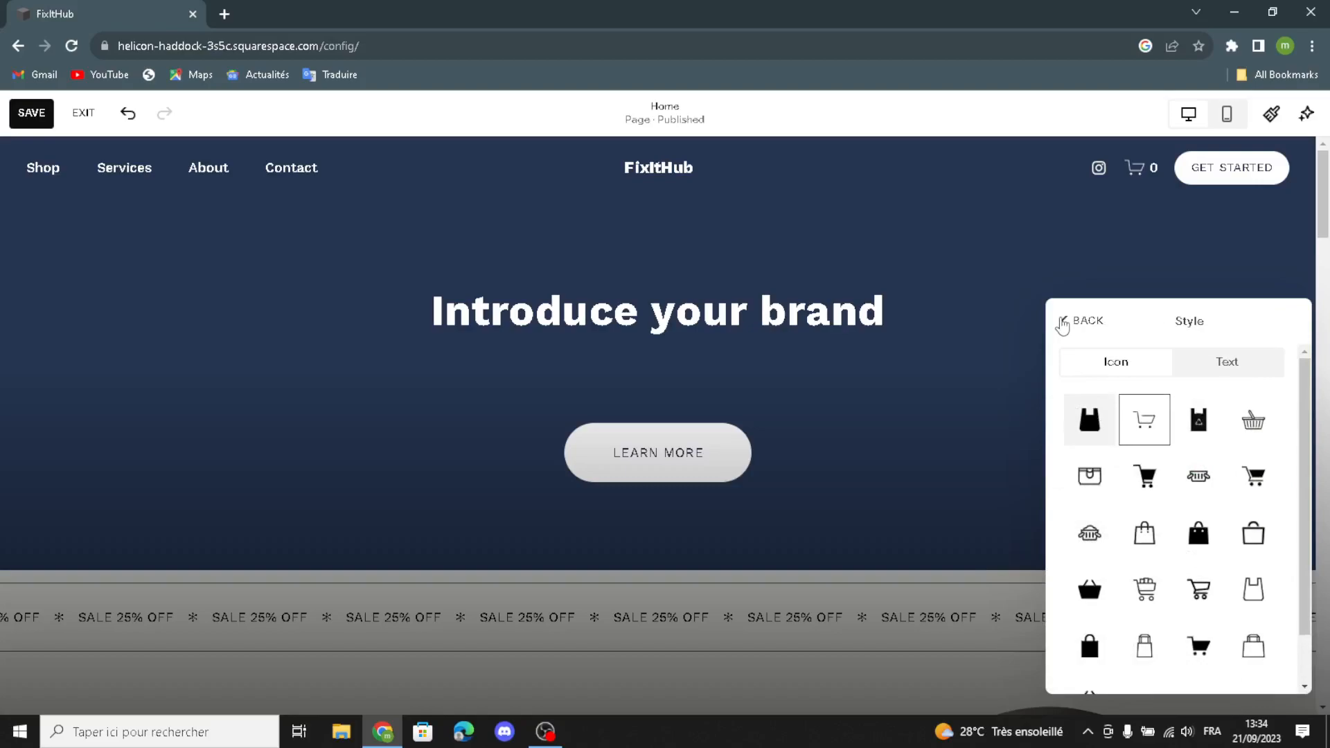
left_click(1061, 321)
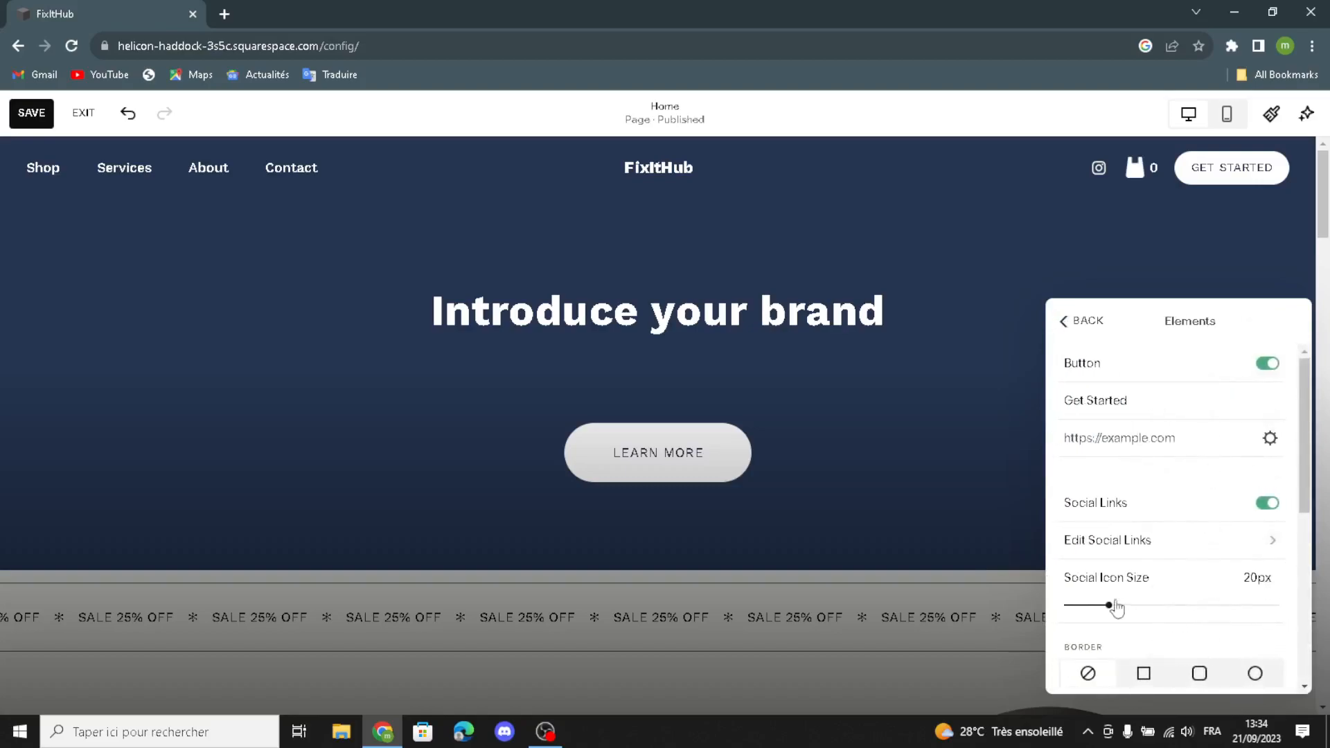
Review the cart's icon size, border and empty-count options, and close the header editor.
scroll(1127, 612, "down", 3)
scroll(1127, 610, "down", 1)
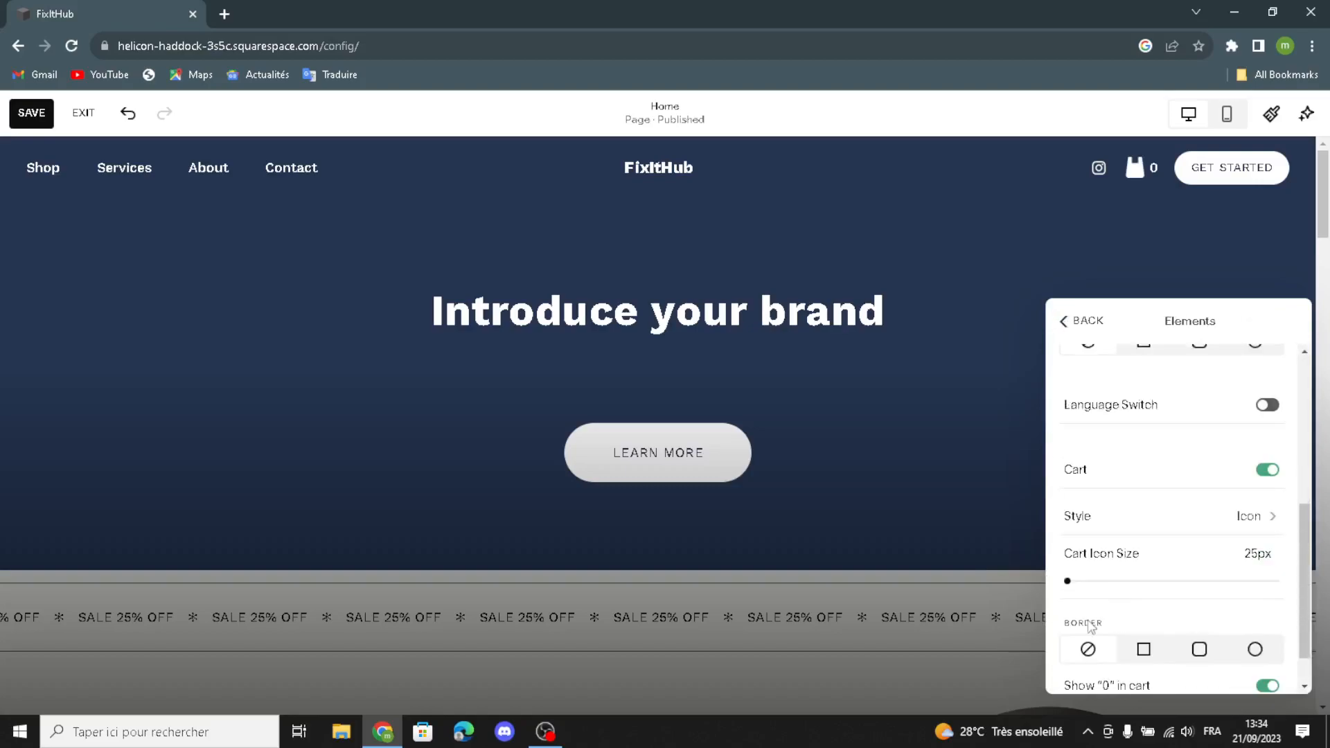
scroll(1186, 626, "down", 1)
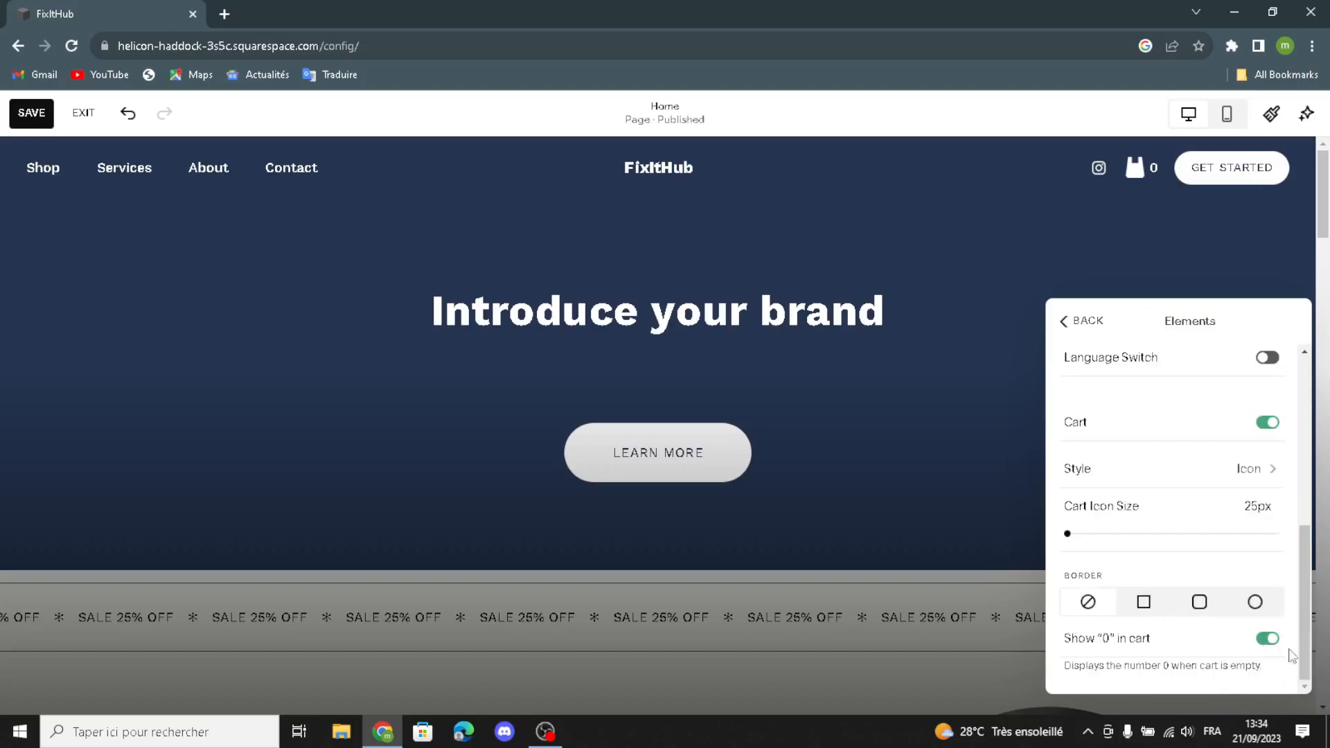
left_click(1035, 292)
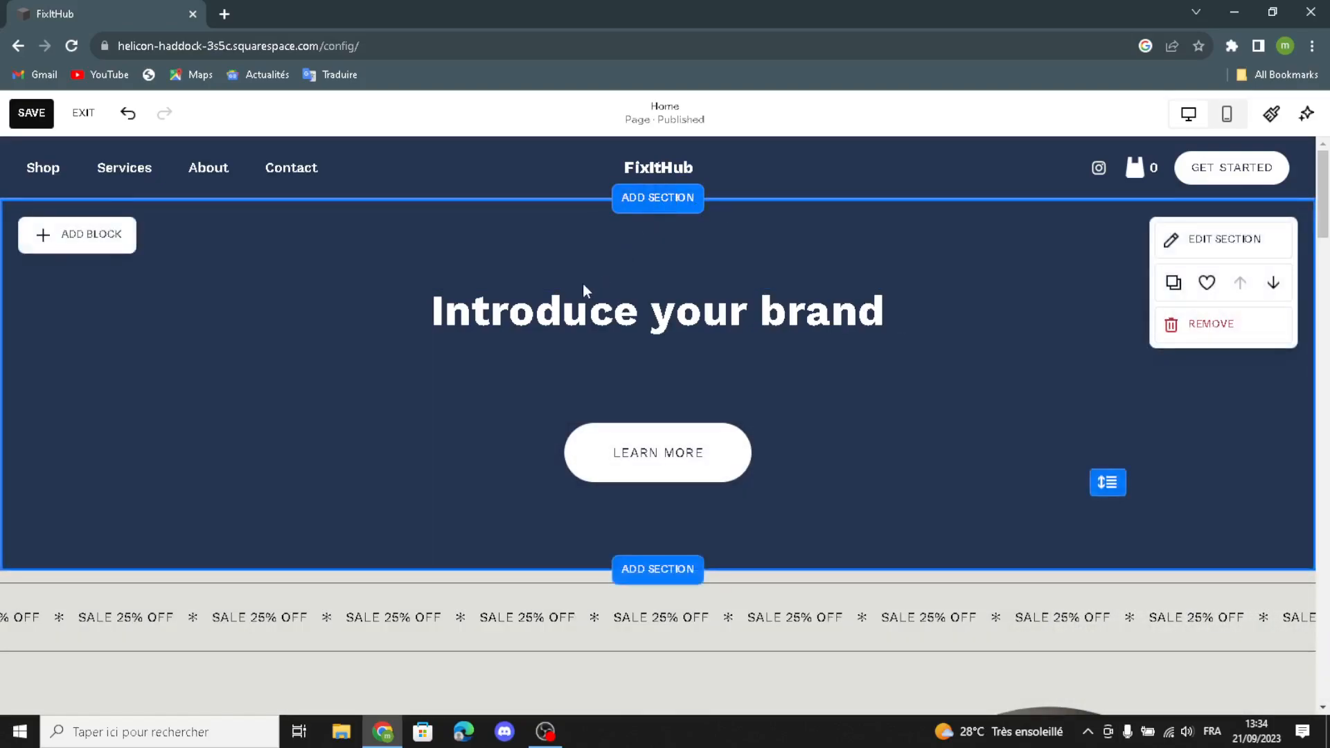
Browse the categories of ready-made sections for the spot above the intro section, and leave without adding one.
left_click(650, 202)
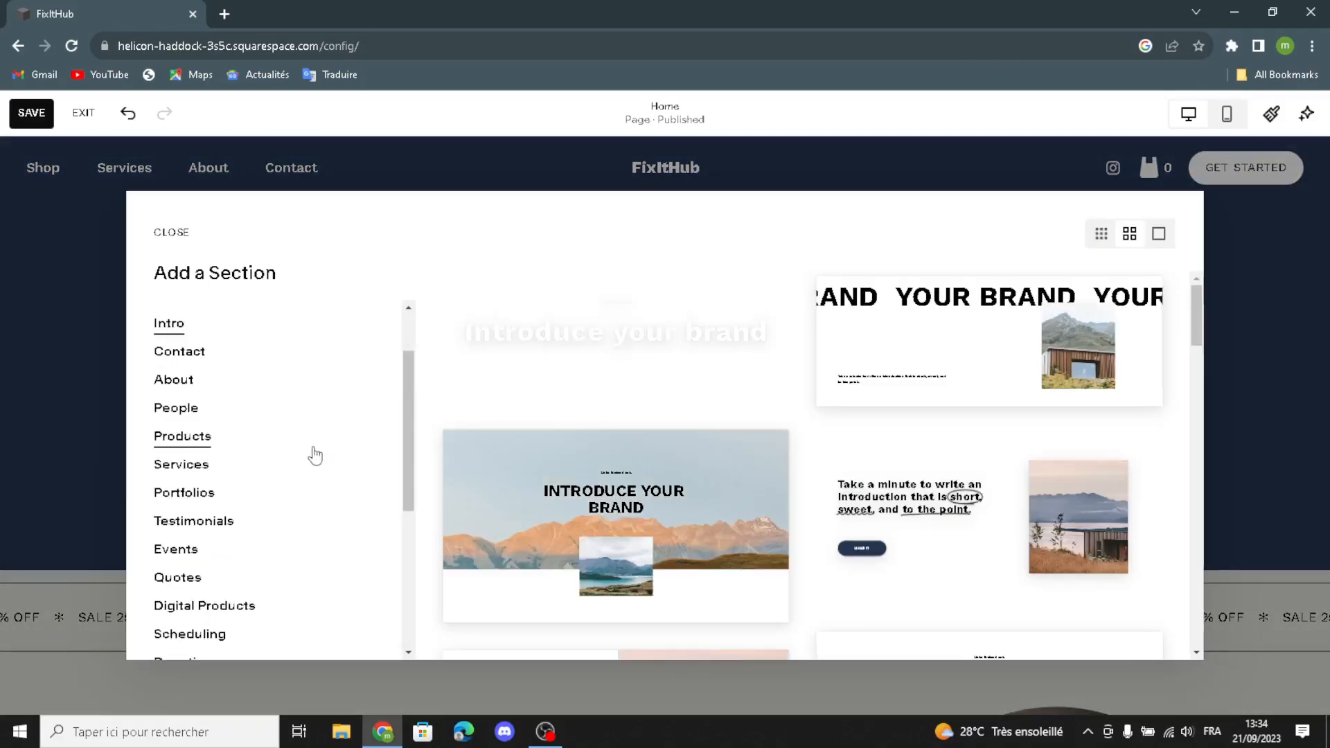
scroll(315, 455, "down", 5)
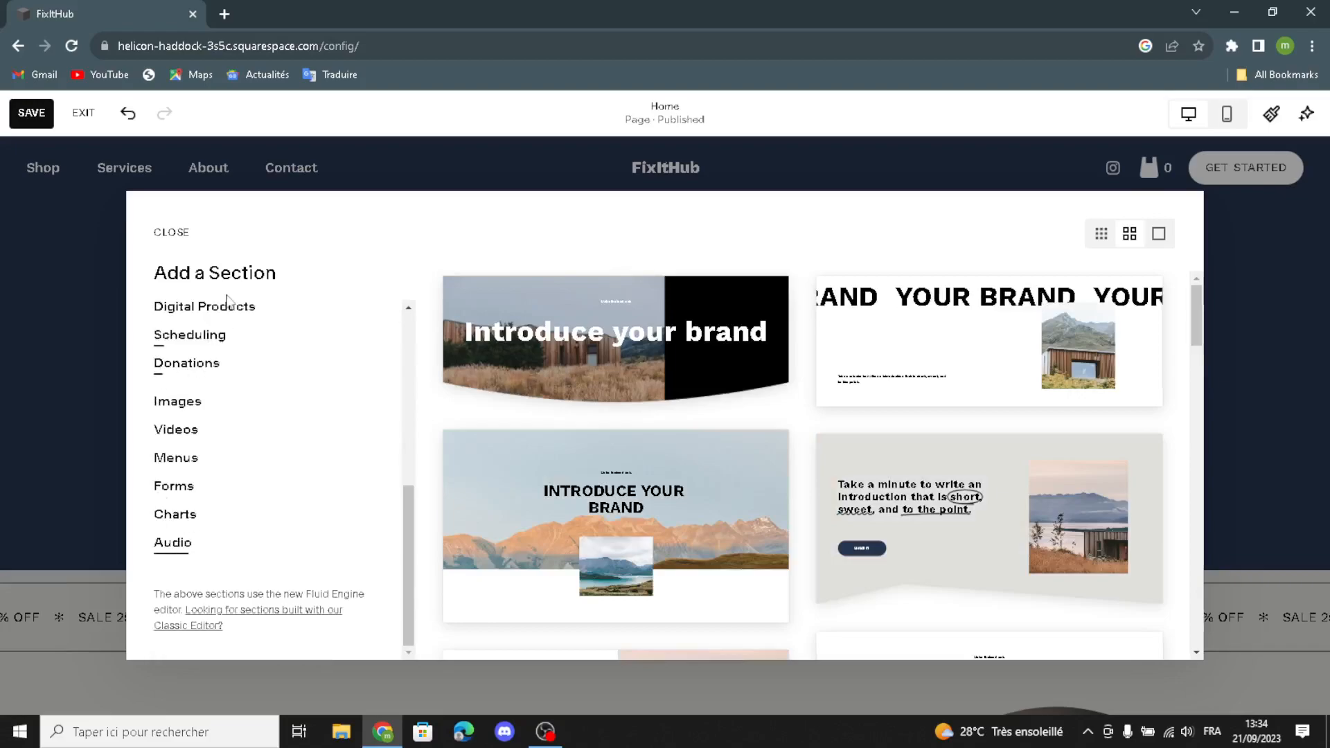
left_click(171, 233)
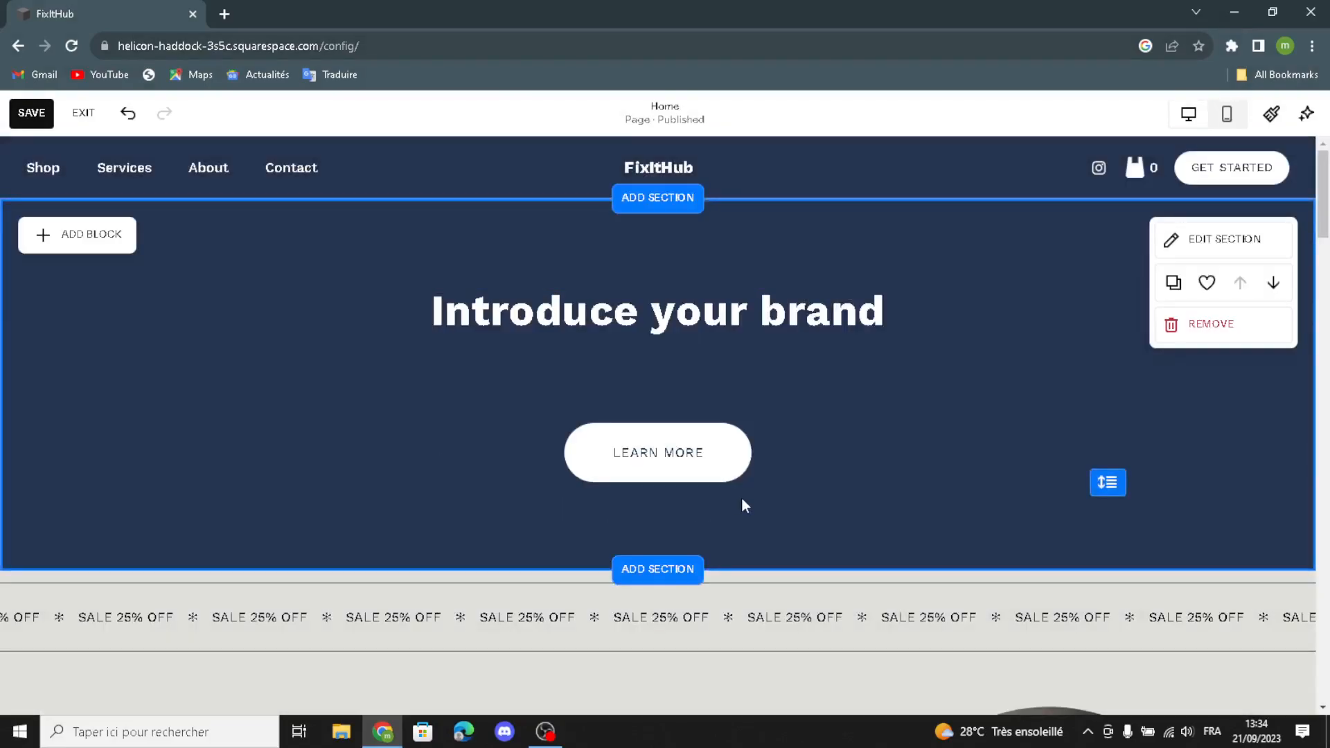
Open the "Introduce your brand" heading for text editing, review its formatting options, and leave the text editor.
left_click(632, 305)
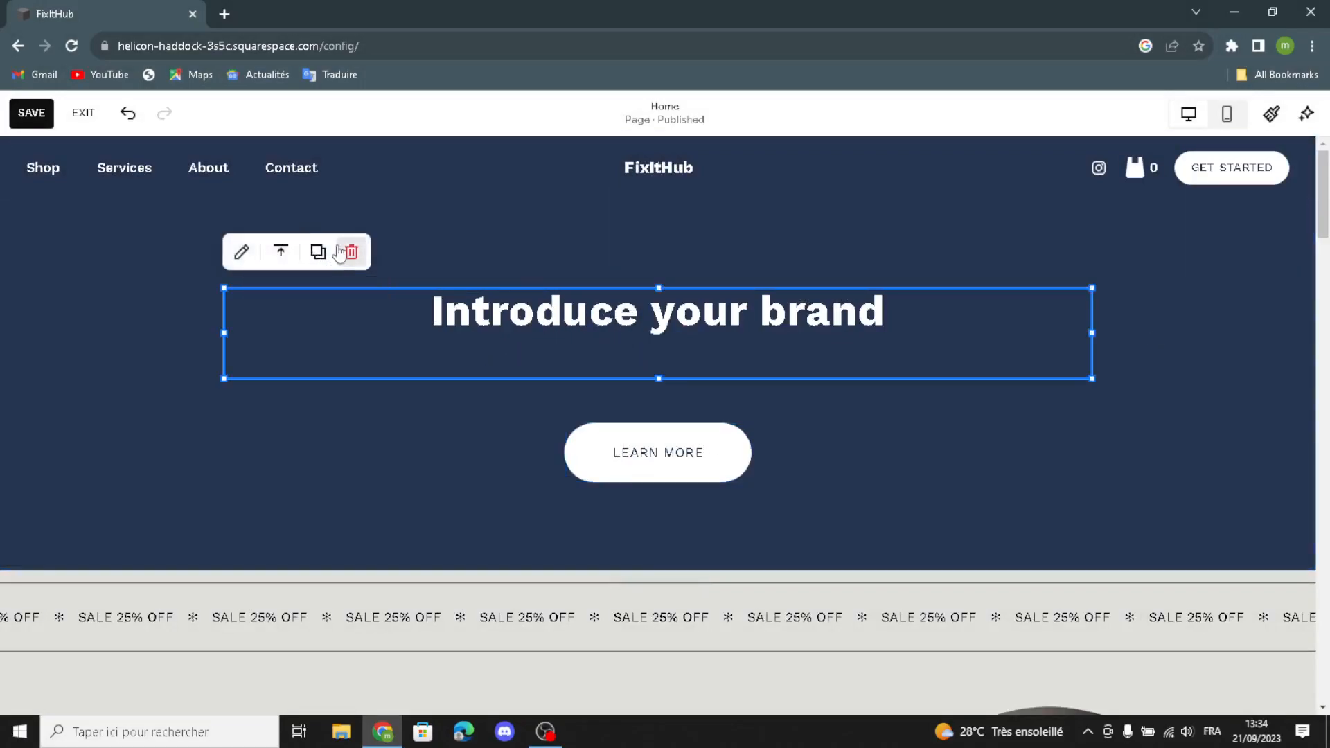
left_click(244, 251)
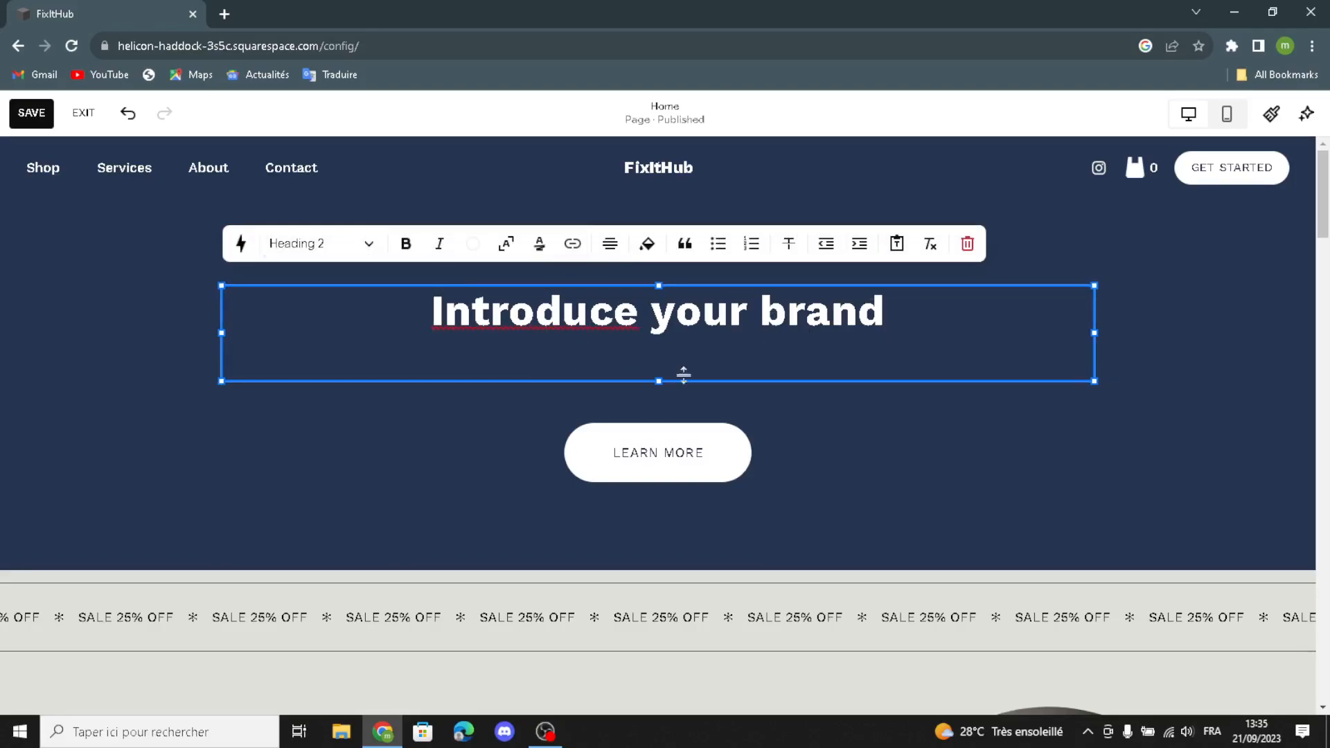
left_click(884, 410)
left_click_drag(680, 343, 672, 466)
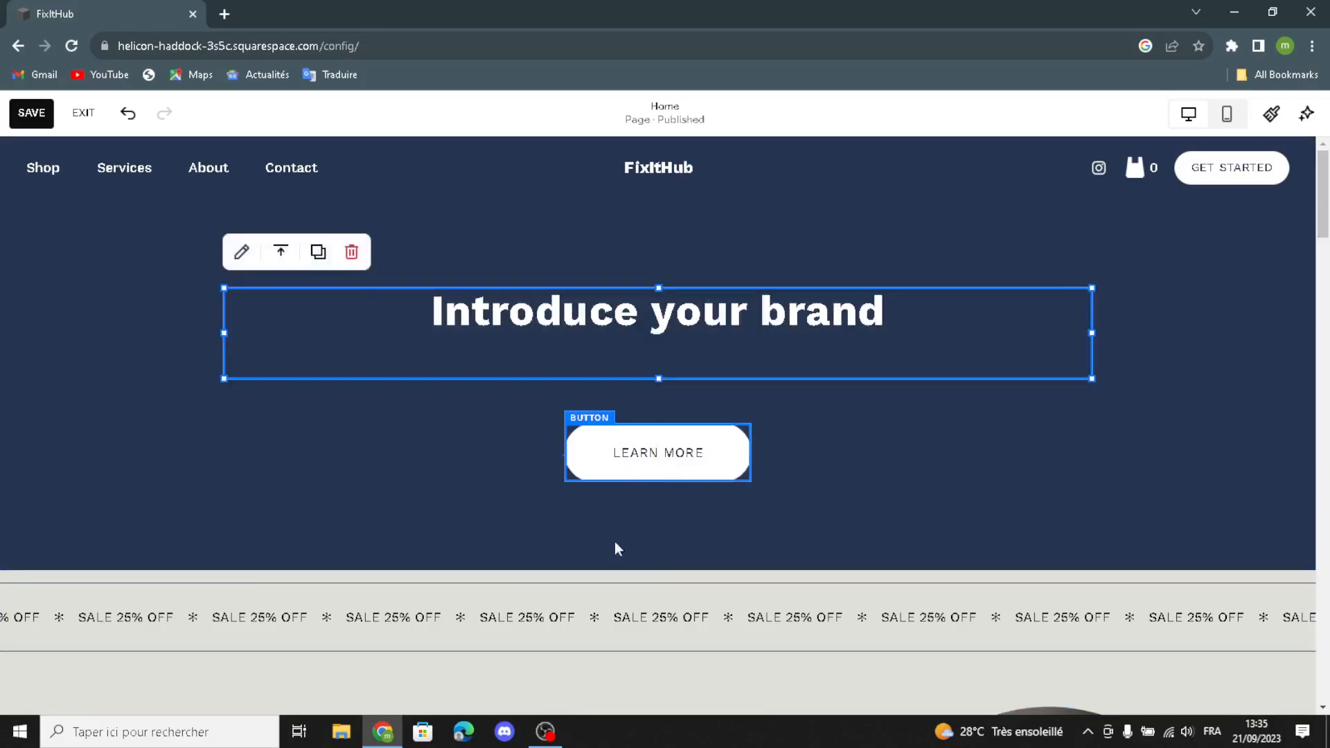
Review the text and link settings of the intro section's Learn More button, and close its editor.
left_click(597, 455)
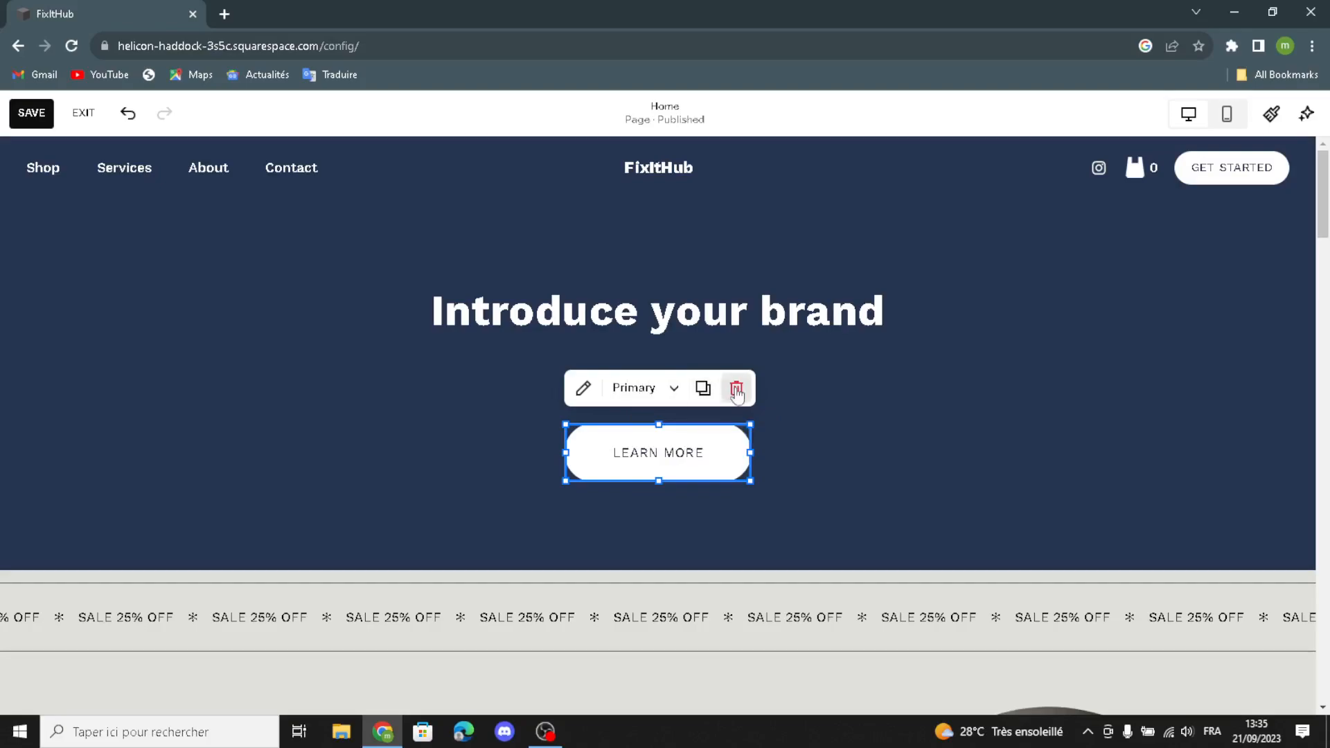
left_click(586, 389)
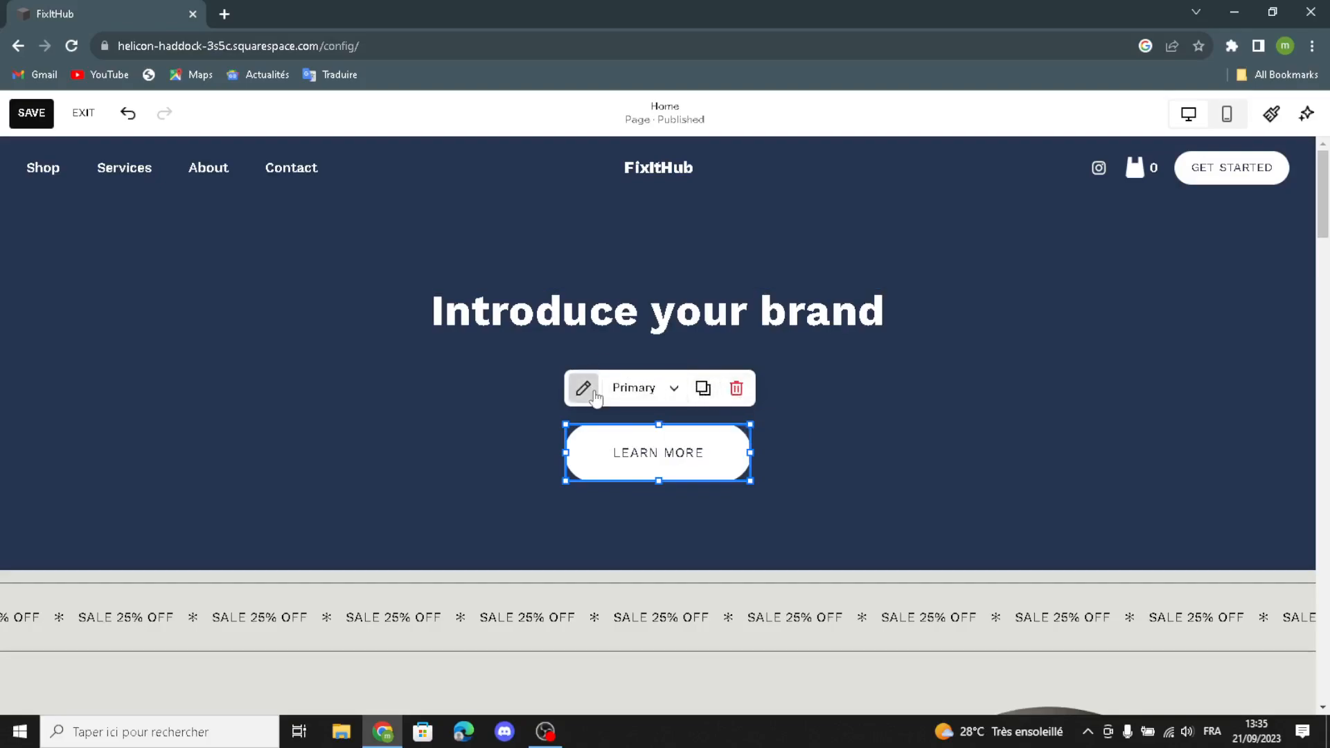
left_click_drag(862, 419, 1061, 433)
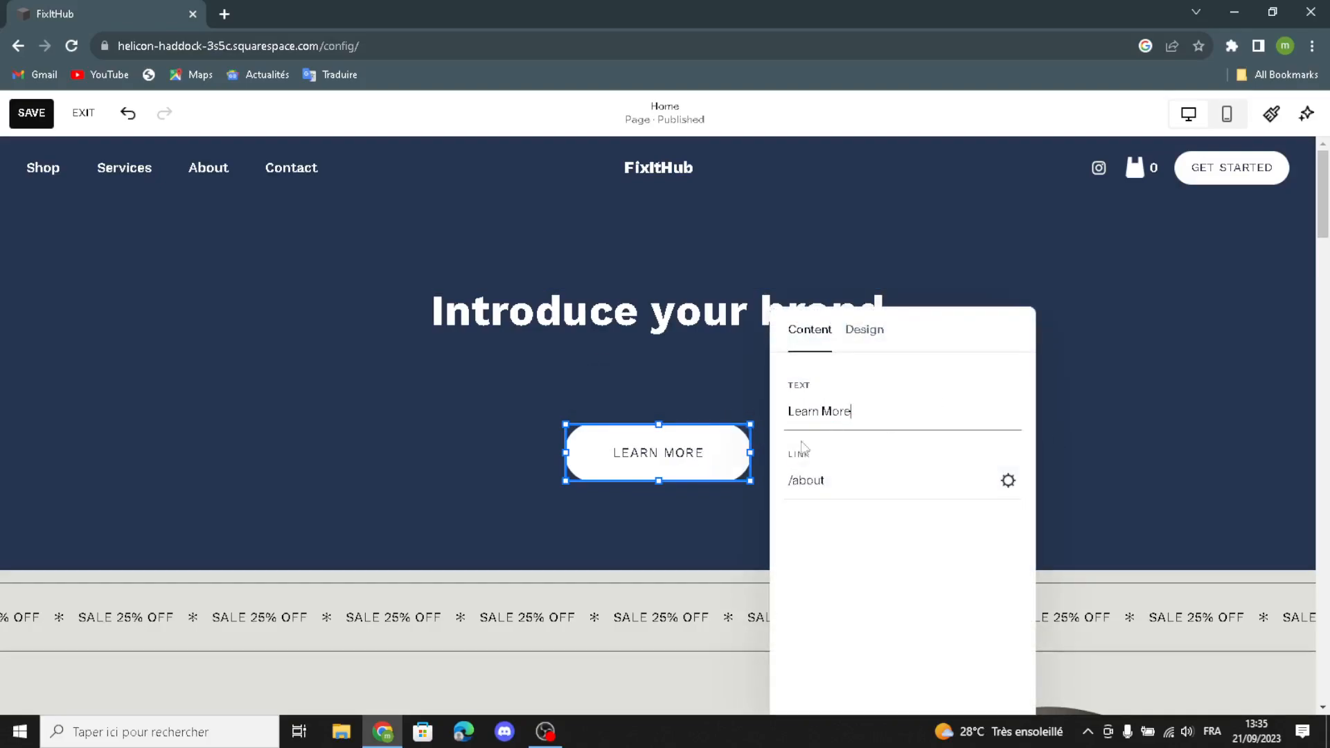
left_click(382, 420)
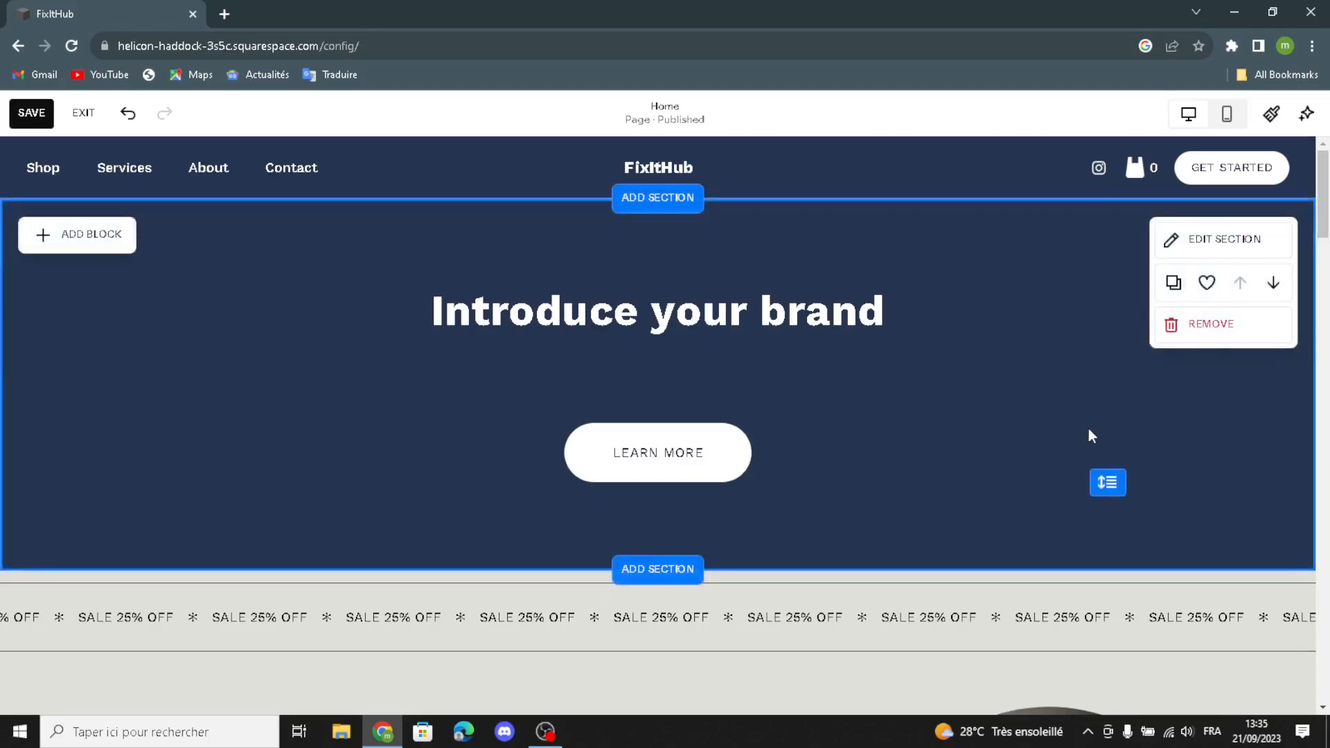
Give the intro section the background art with overlapping diagonal planes.
left_click(1179, 239)
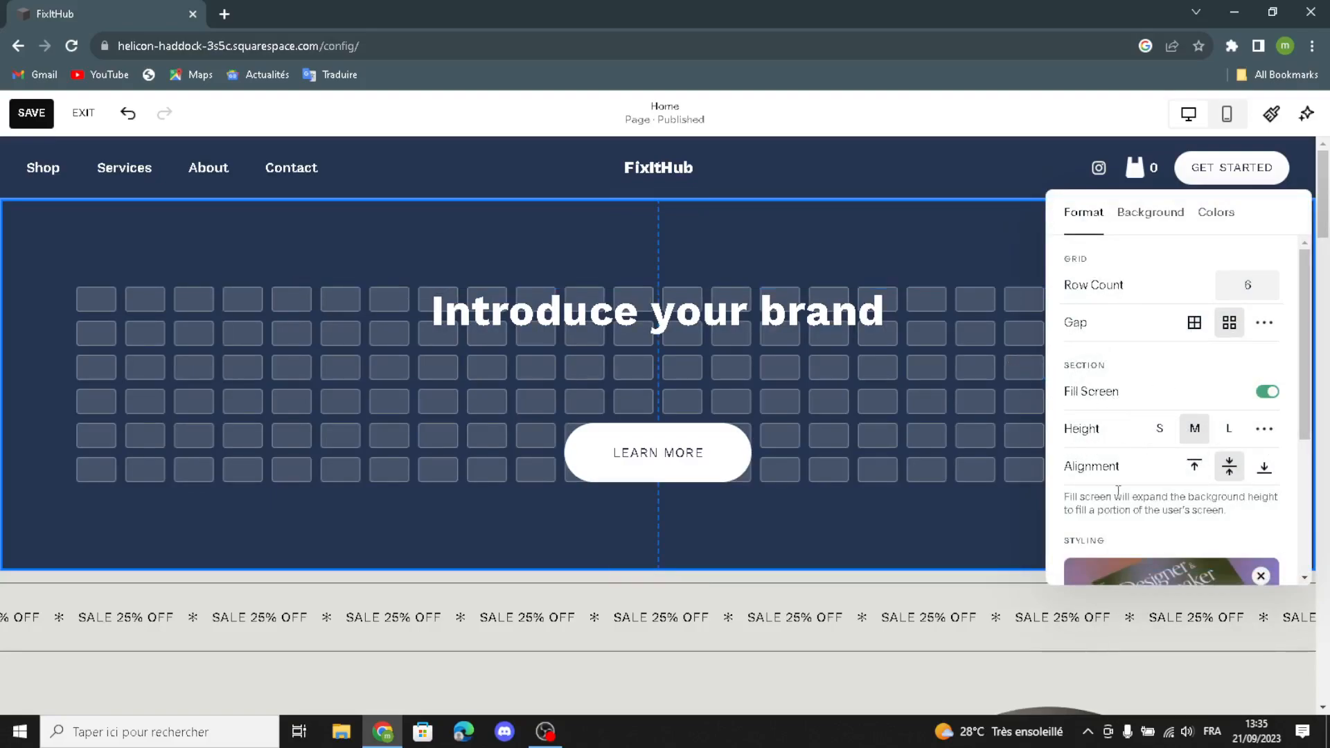
scroll(1113, 467, "down", 2)
scroll(1188, 246, "up", 1)
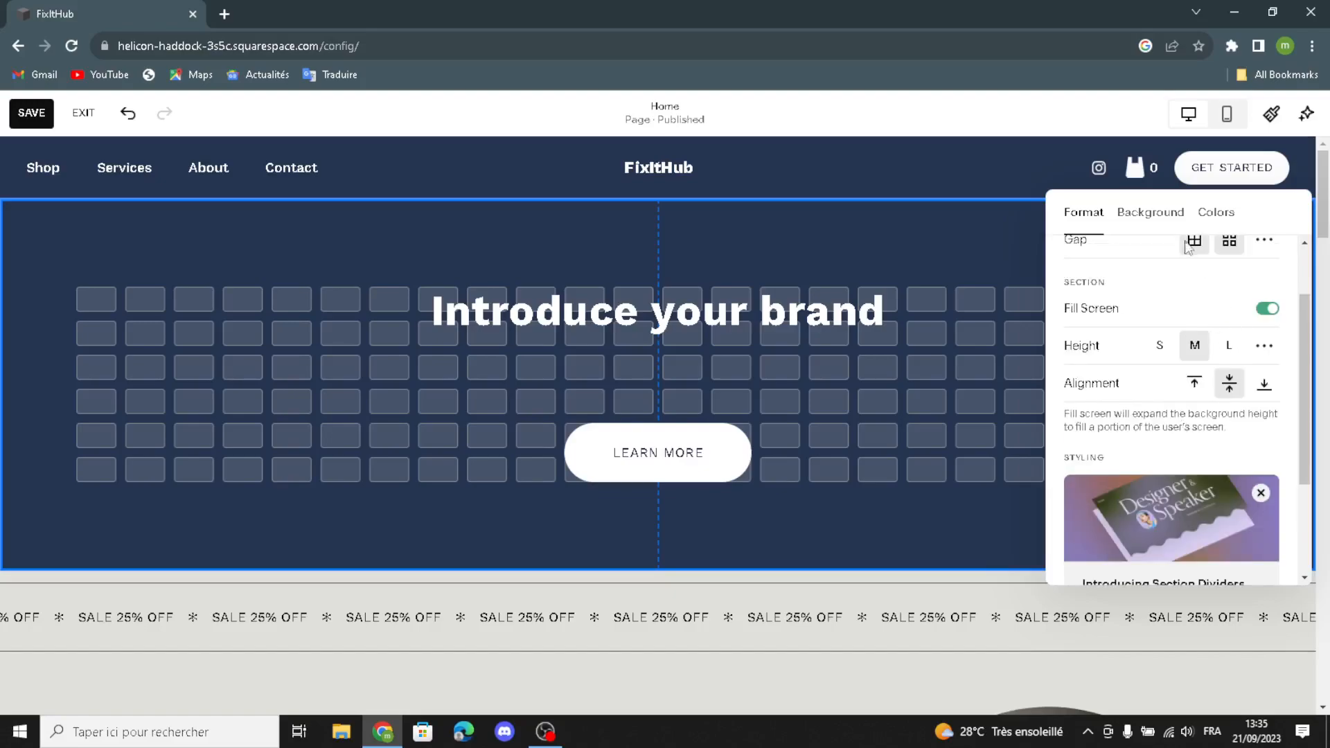
left_click(1150, 212)
scroll(1226, 444, "down", 3)
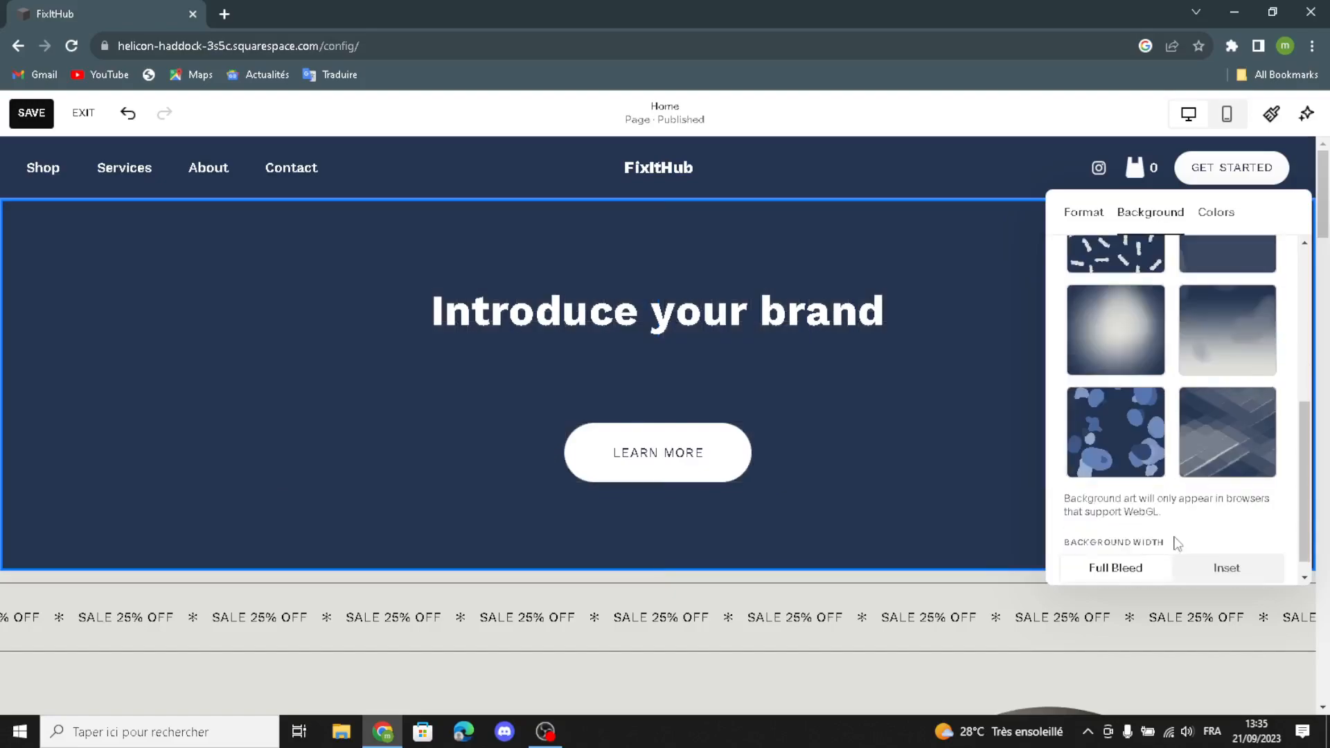
left_click(1232, 447)
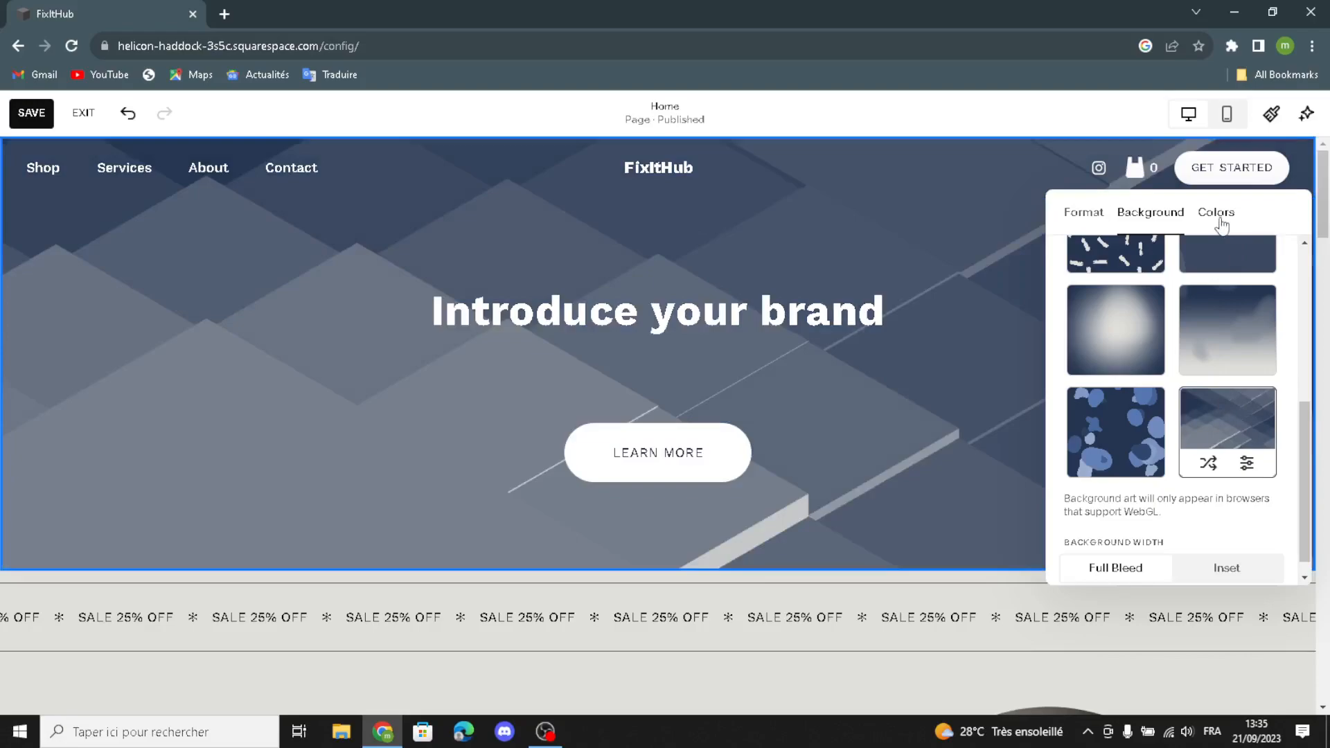
Review the intro section's color themes, and close the section and header editors.
left_click(1219, 215)
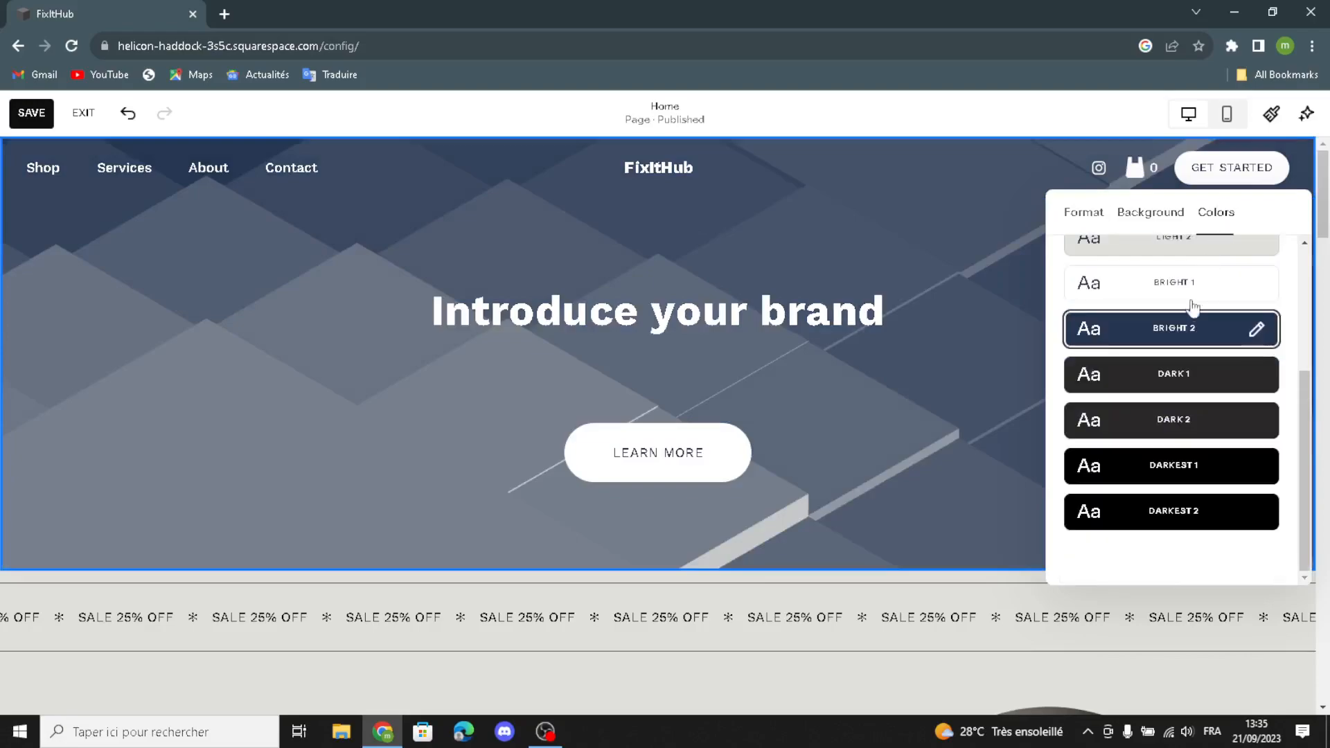
left_click(996, 200)
left_click(1007, 275)
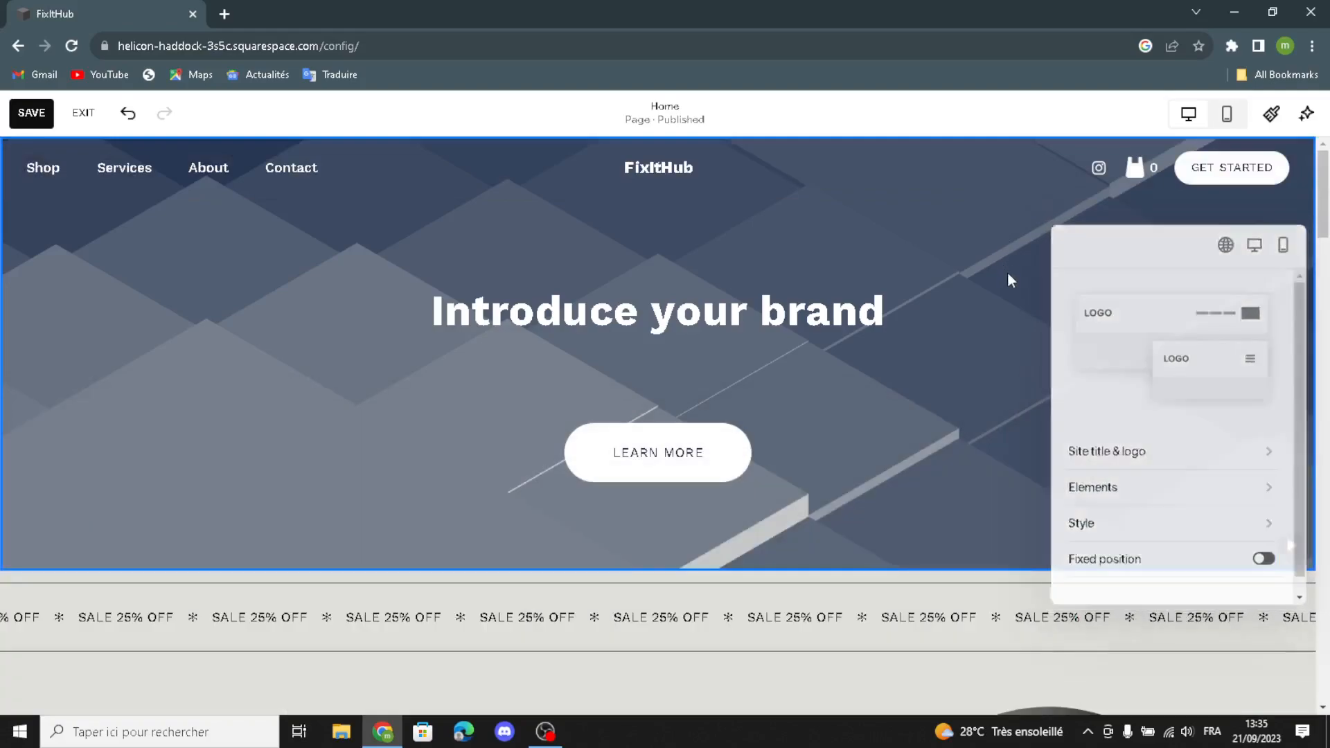
scroll(995, 433, "down", 1)
scroll(994, 433, "up", 1)
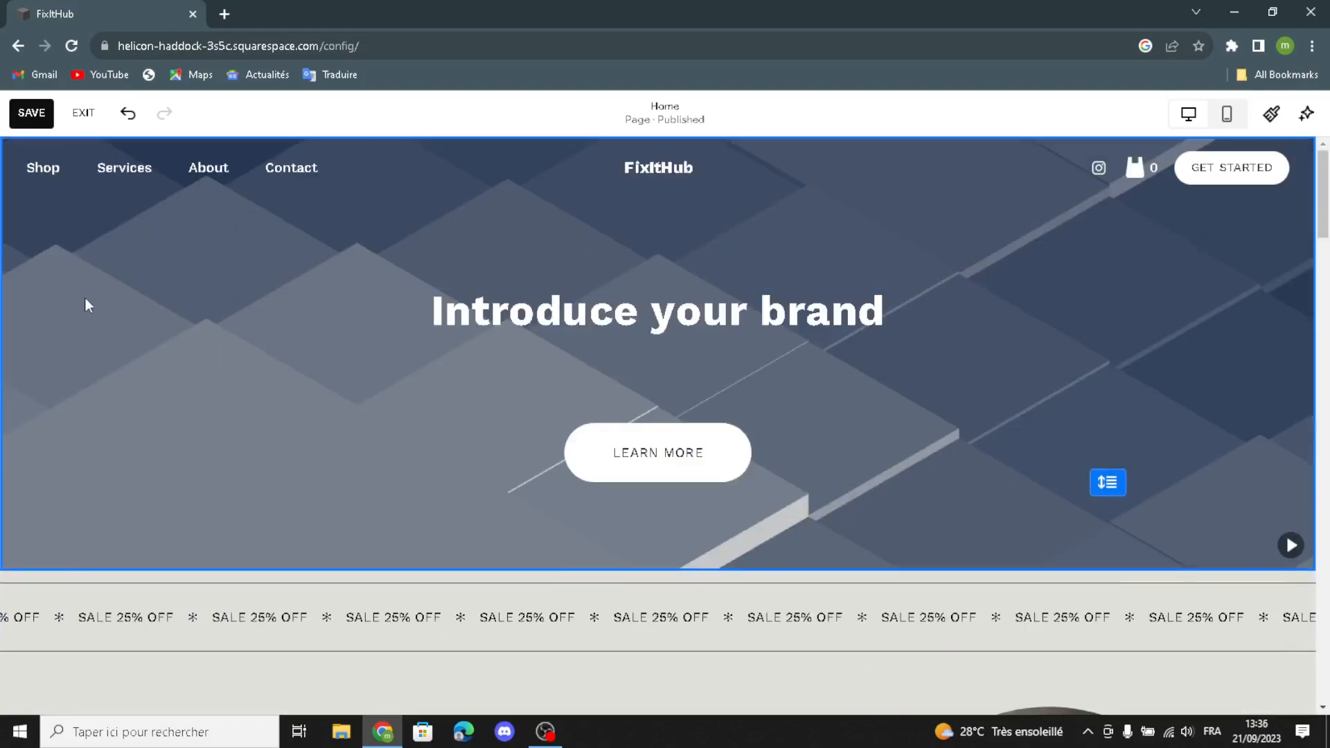
Browse the blocks available for the intro section, and leave without adding one.
left_click(119, 284)
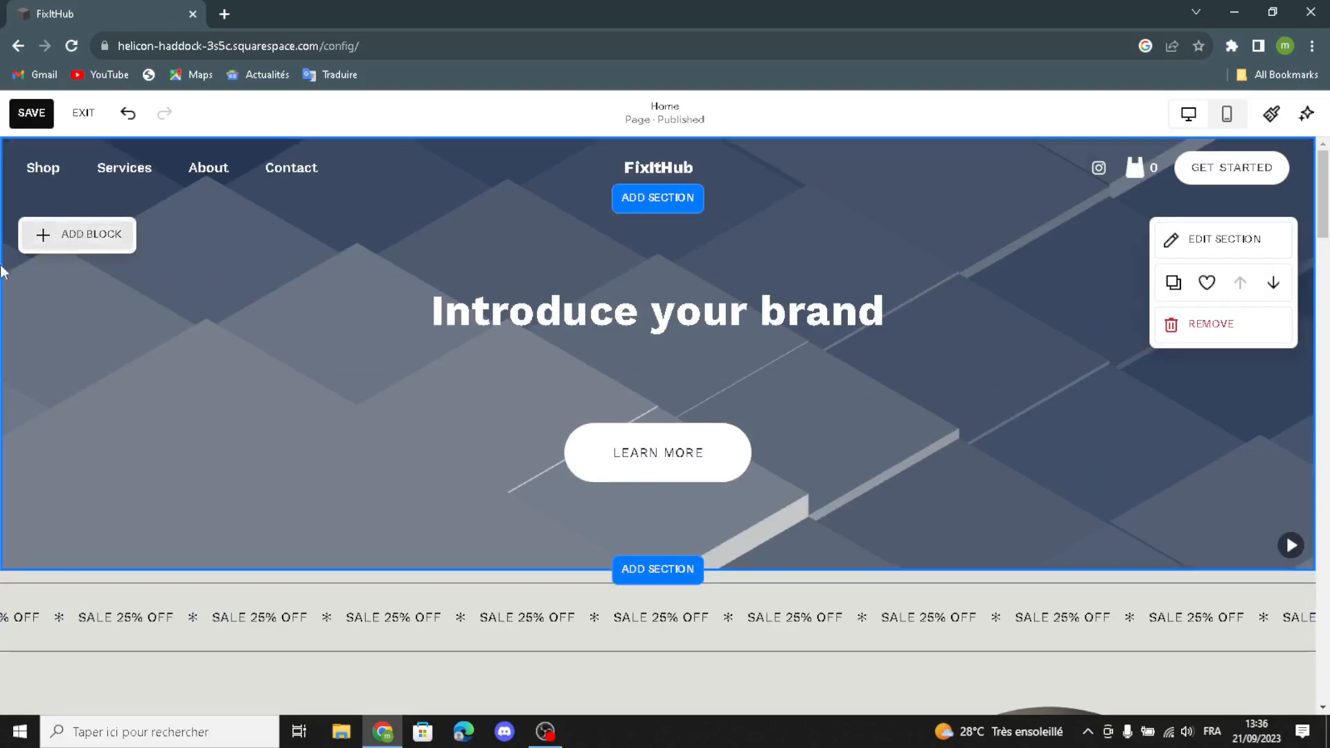
left_click(76, 234)
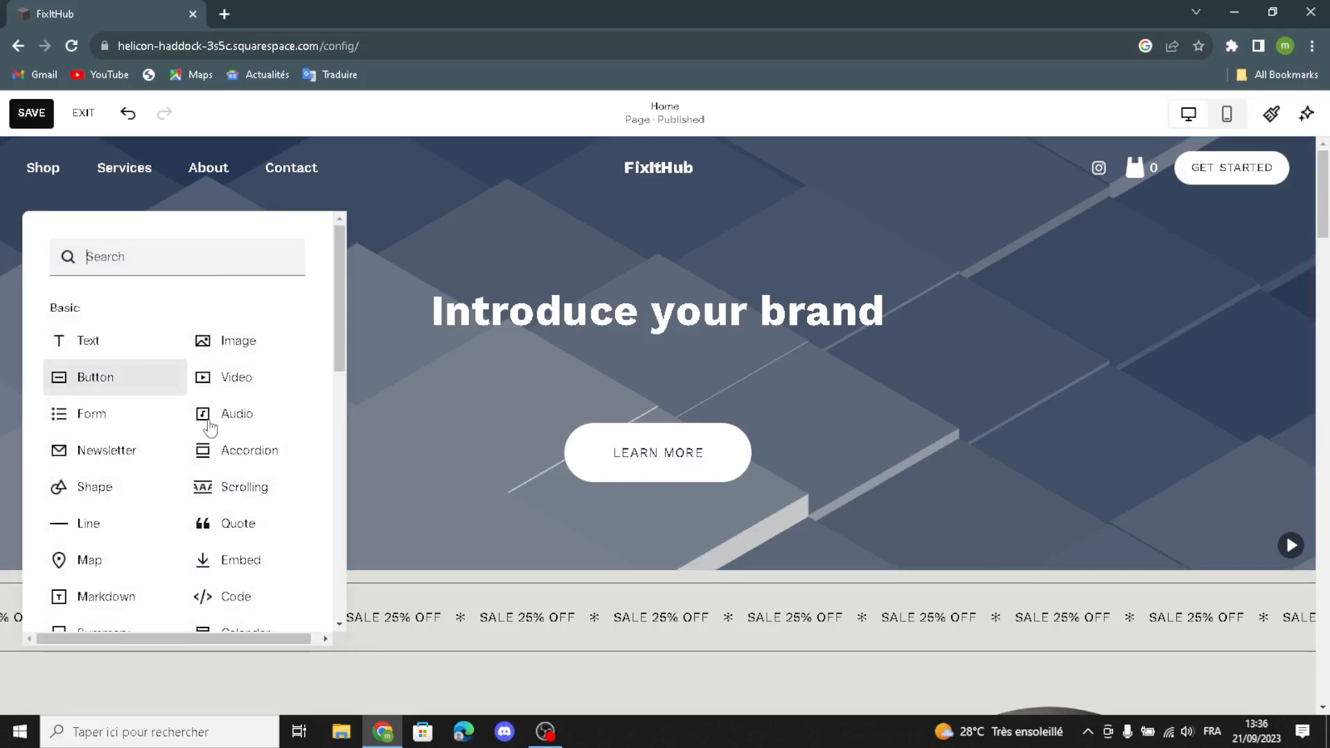
left_click(377, 386)
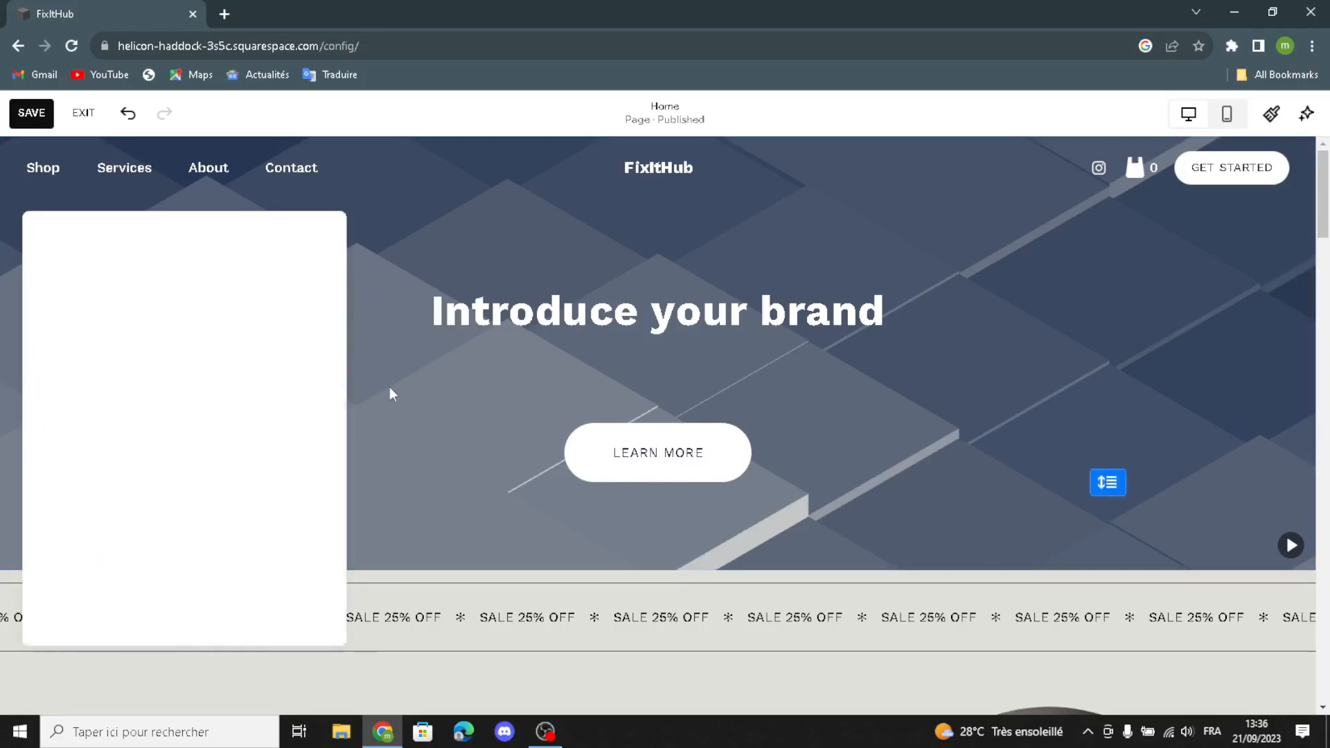
Delete the arched product image from the "Shop our product" section.
scroll(553, 464, "down", 5)
scroll(553, 464, "down", 3)
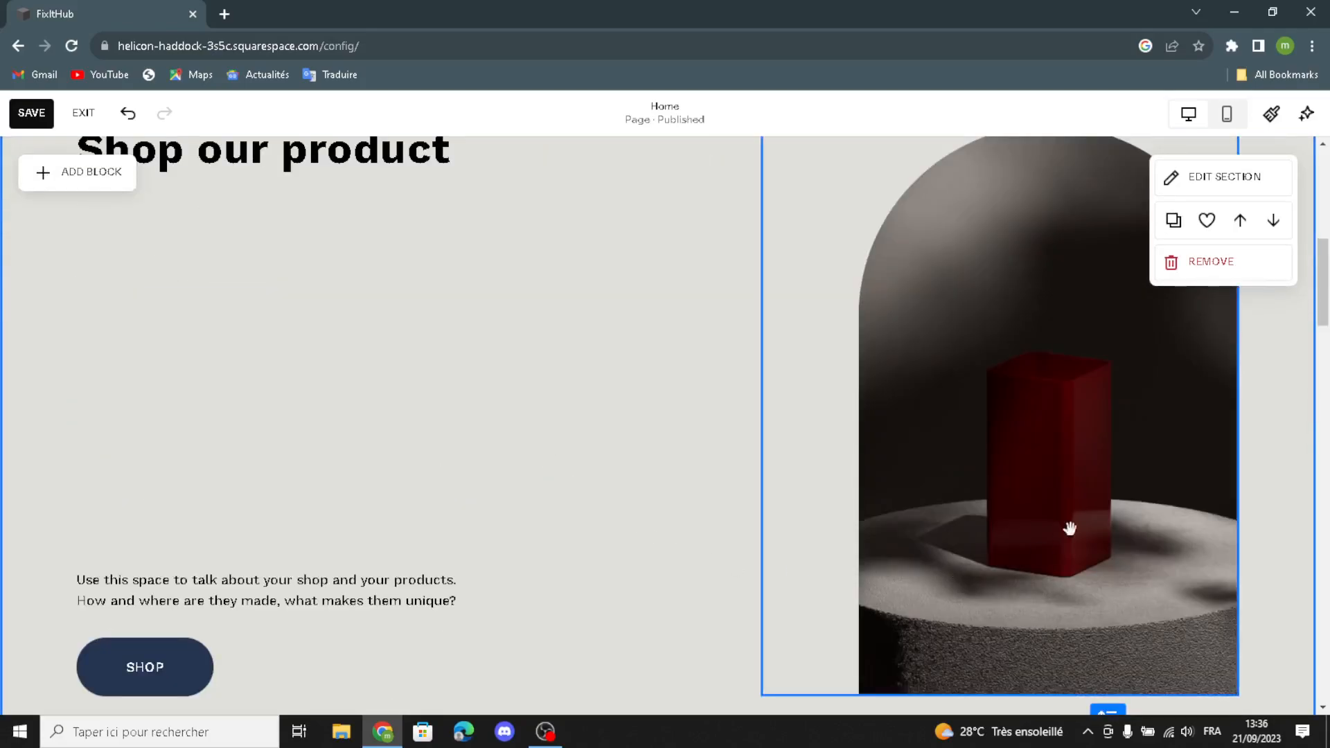
left_click(1037, 438)
left_click(923, 173)
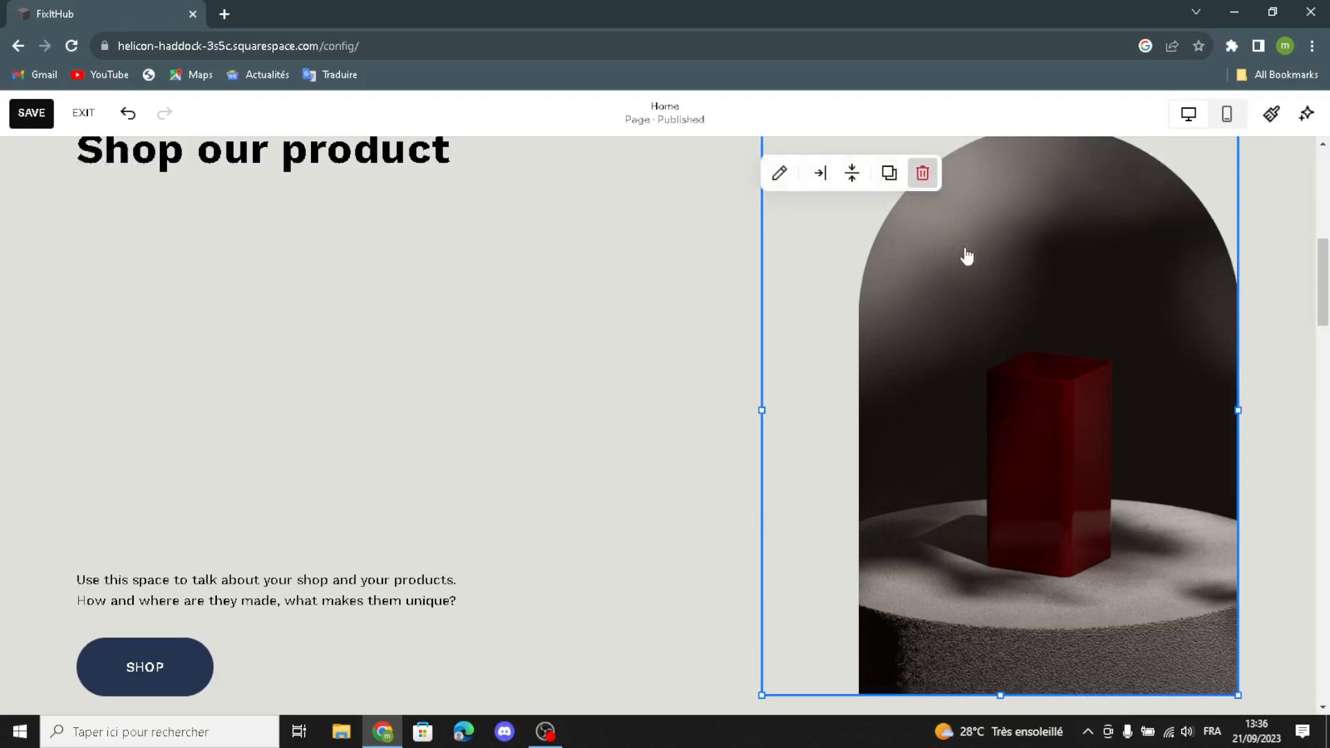
Add an image block to the "Shop our product" section, move it to the section's right side, and open its stock image browser.
left_click(90, 172)
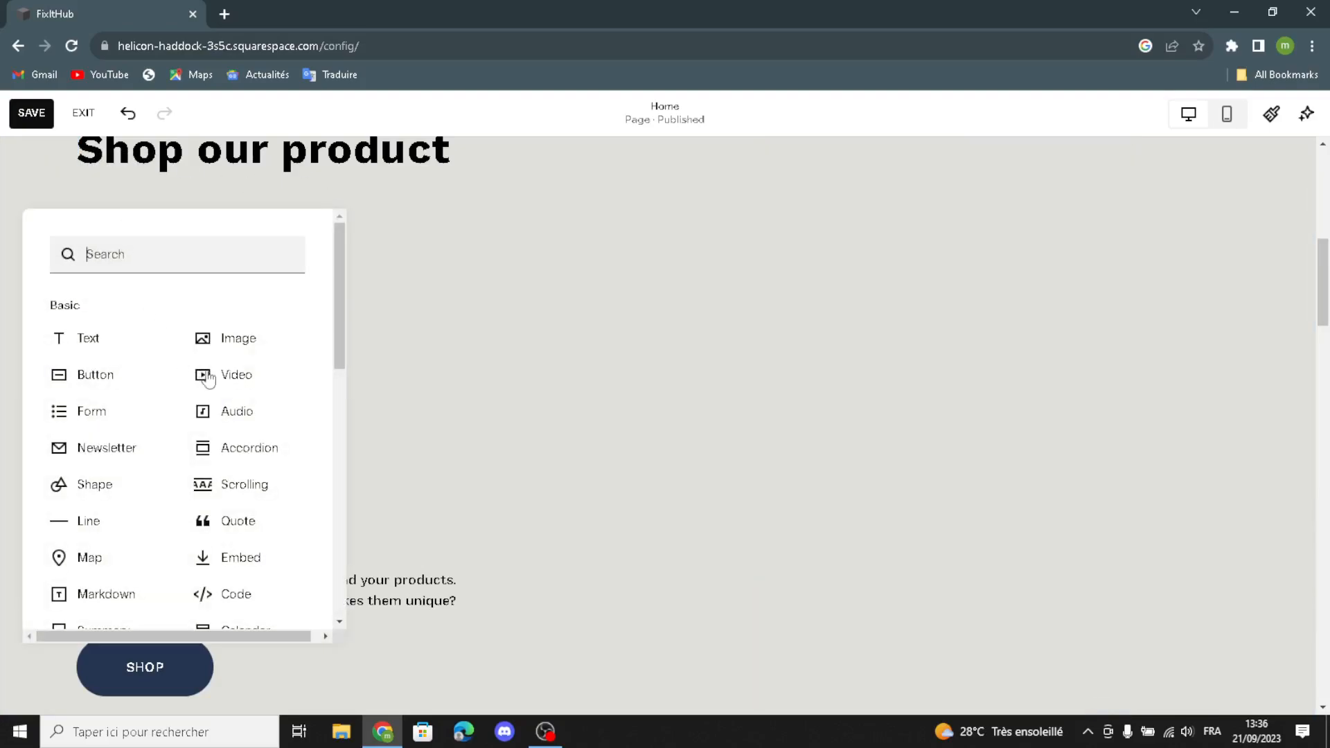
left_click(233, 339)
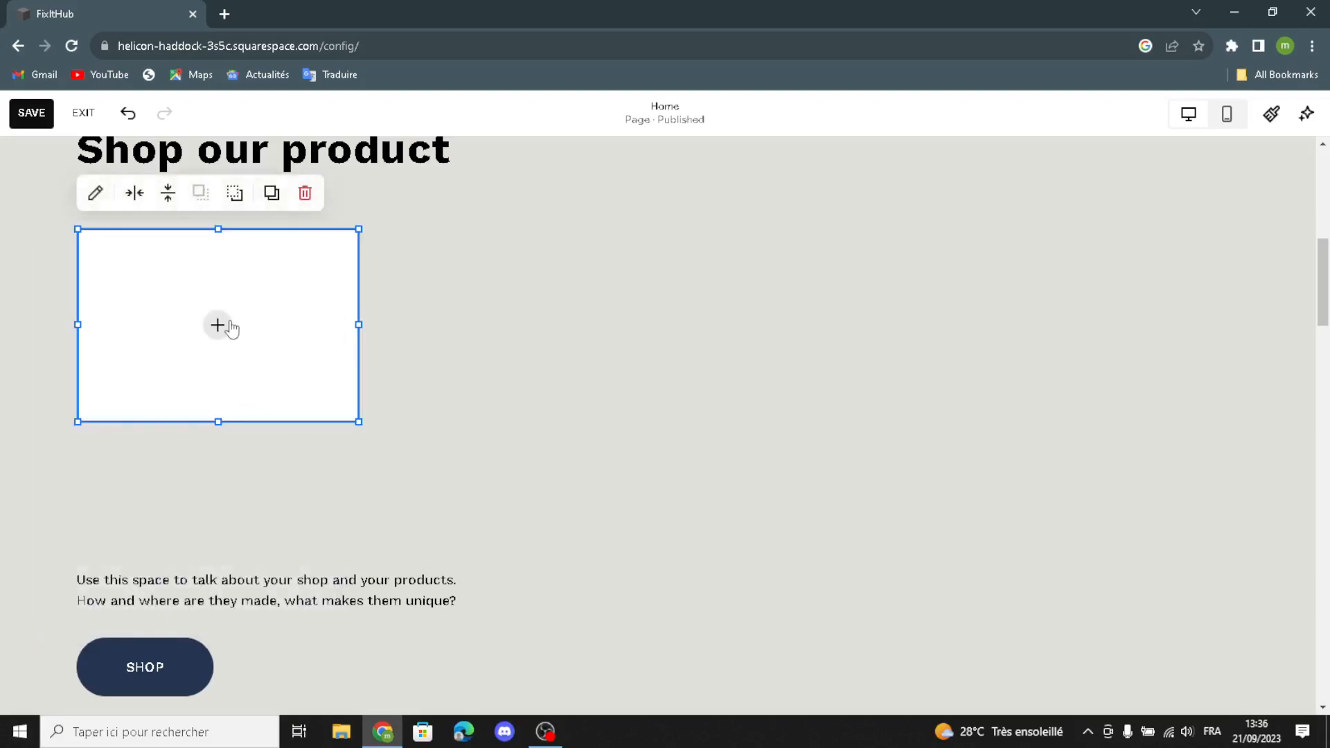
left_click_drag(741, 426, 996, 381)
left_click(952, 397)
left_click(880, 458)
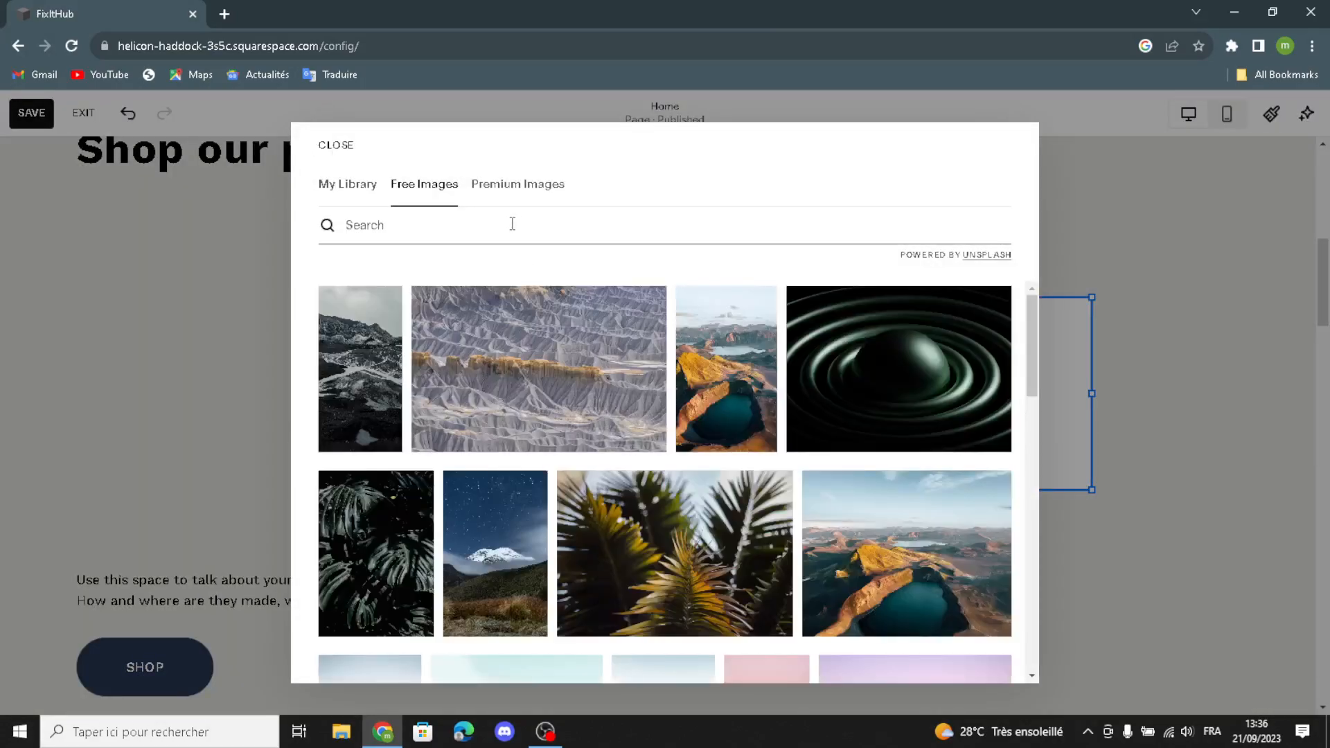
Search the free images for "DIY and tools" and add the photo of a saw, drill and hammer on wooden boards.
left_click(512, 224)
type("DIY and tools")
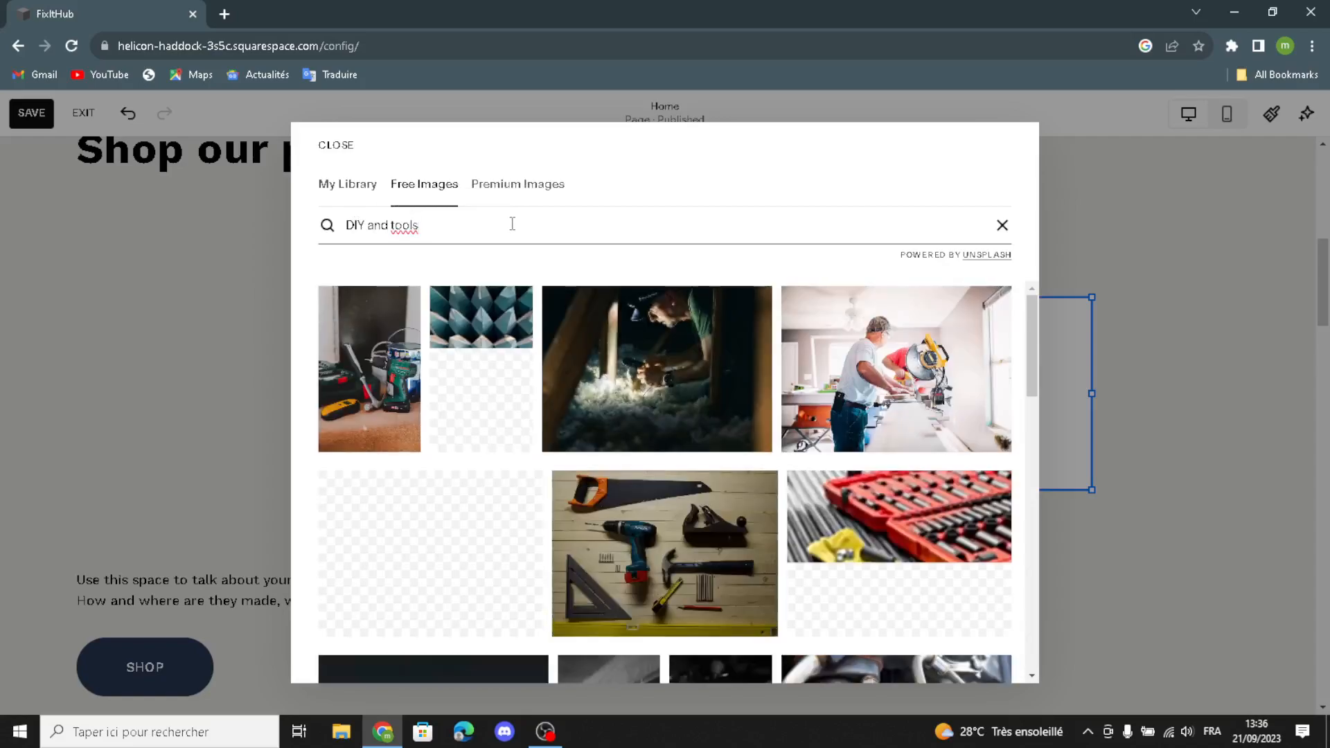
left_click(653, 516)
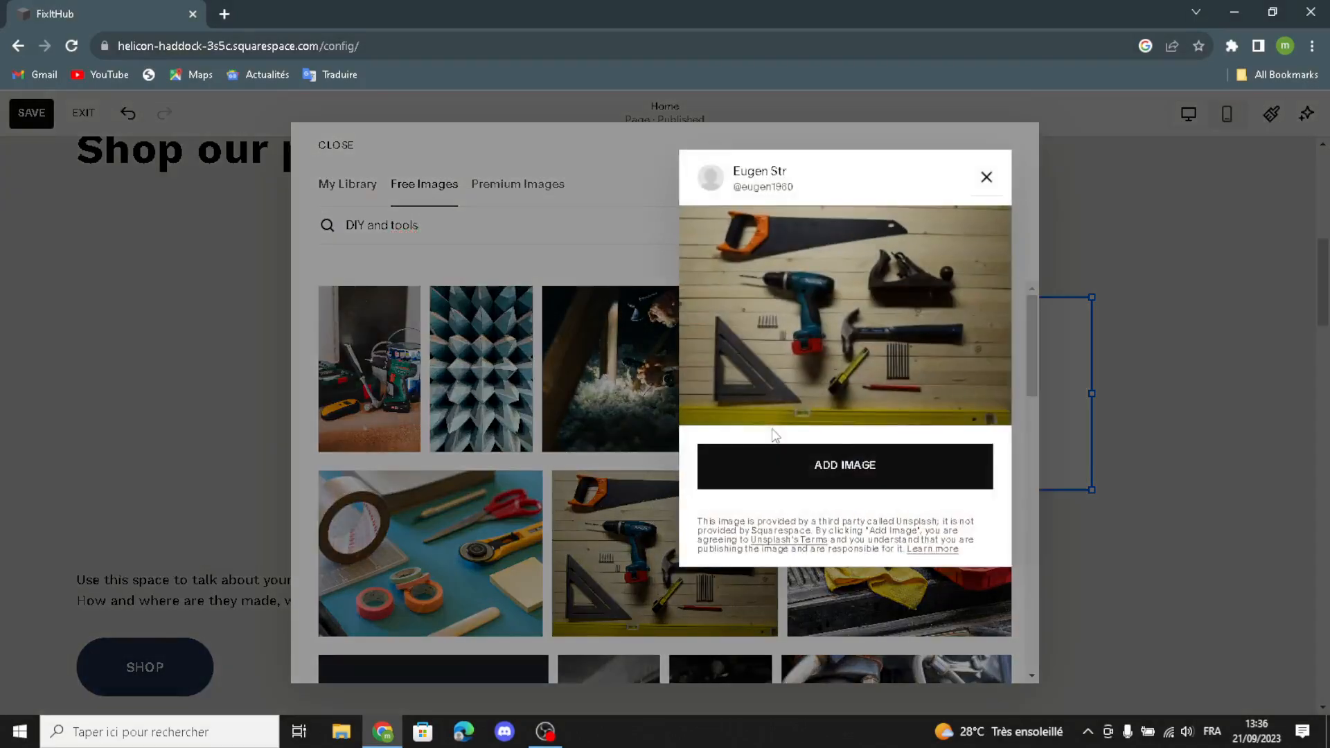
left_click(856, 465)
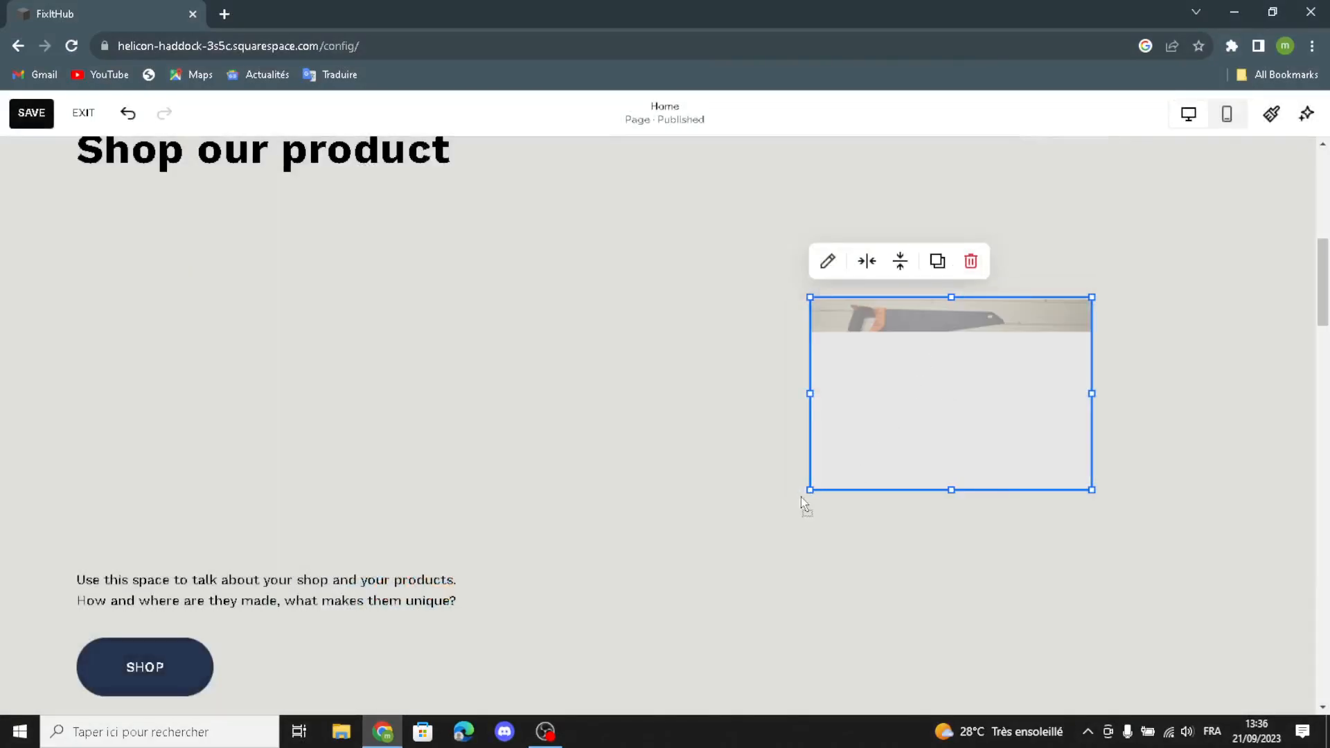
Enlarge the tools image block toward its lower-left and upper-right corners, and deselect it.
left_click_drag(801, 497, 686, 555)
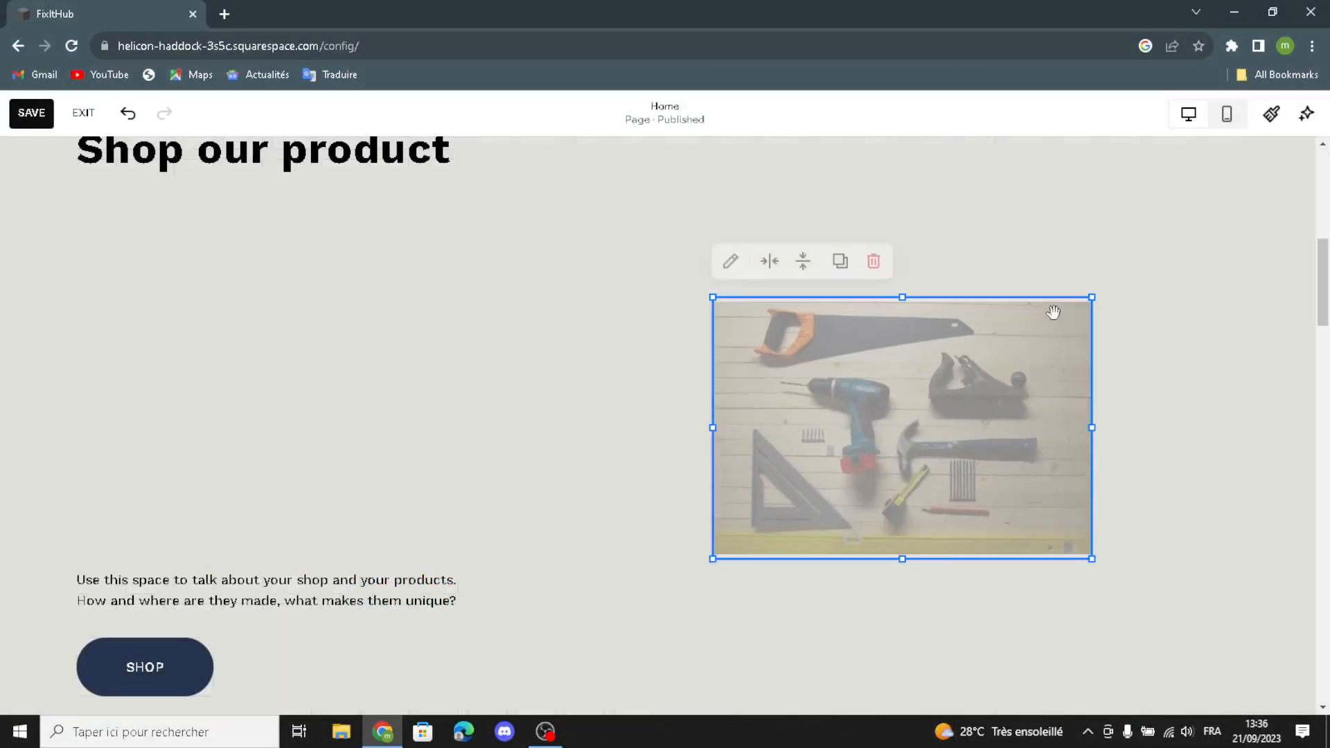
left_click_drag(1092, 297, 1138, 233)
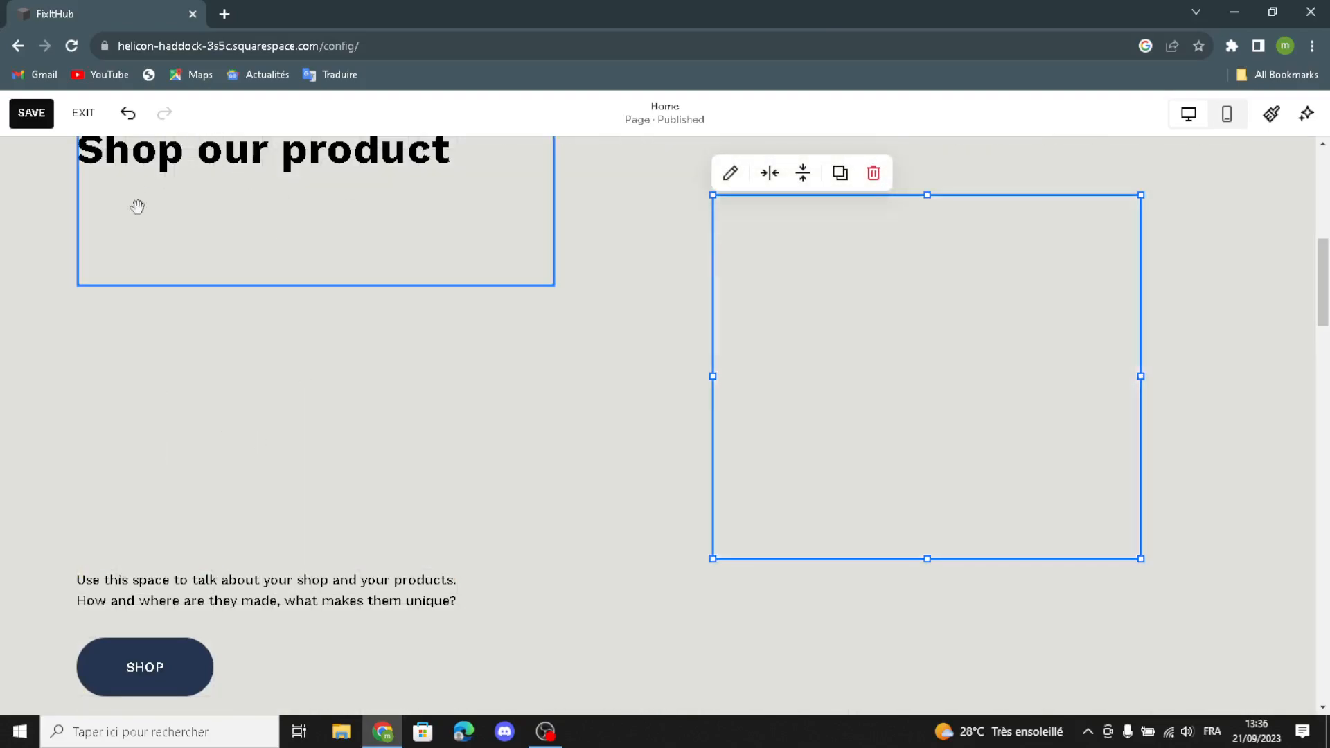
left_click(226, 371)
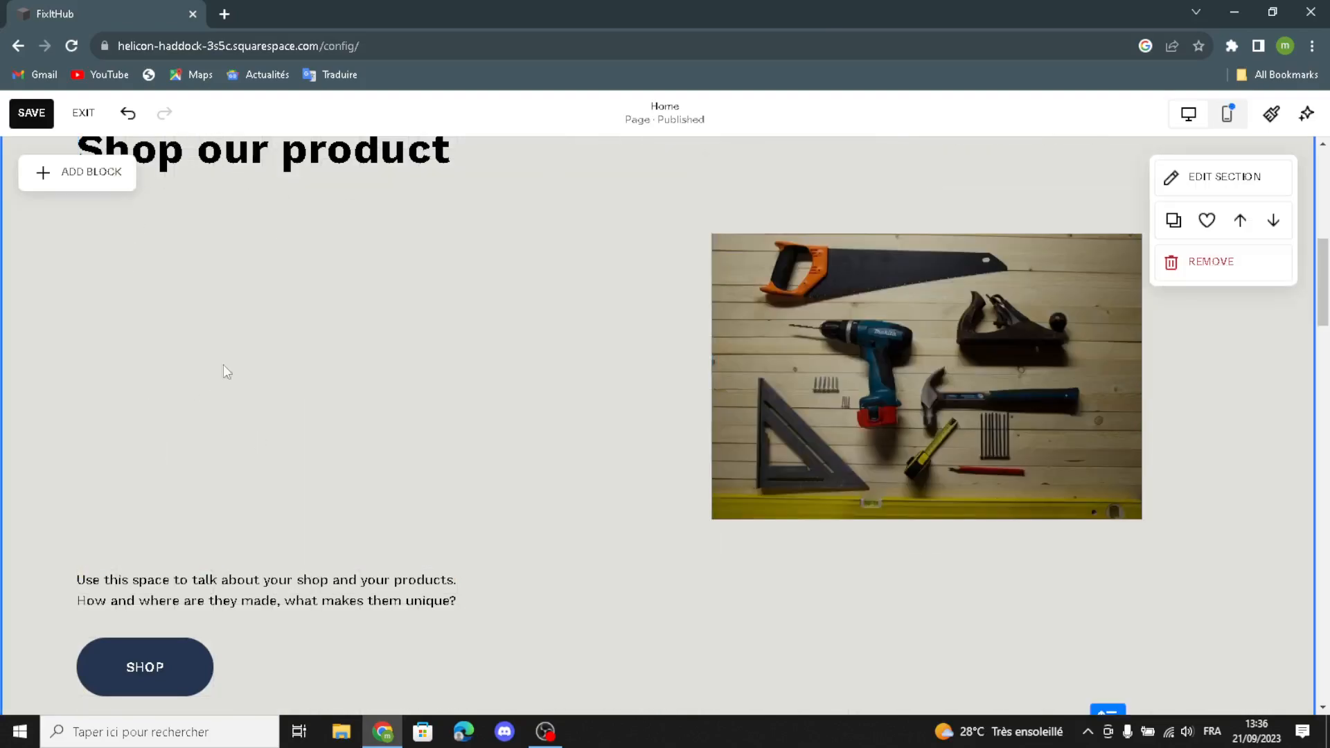
Add a second image block to the "Shop our product" section and search the free stock images for "DIY and tools".
left_click(86, 182)
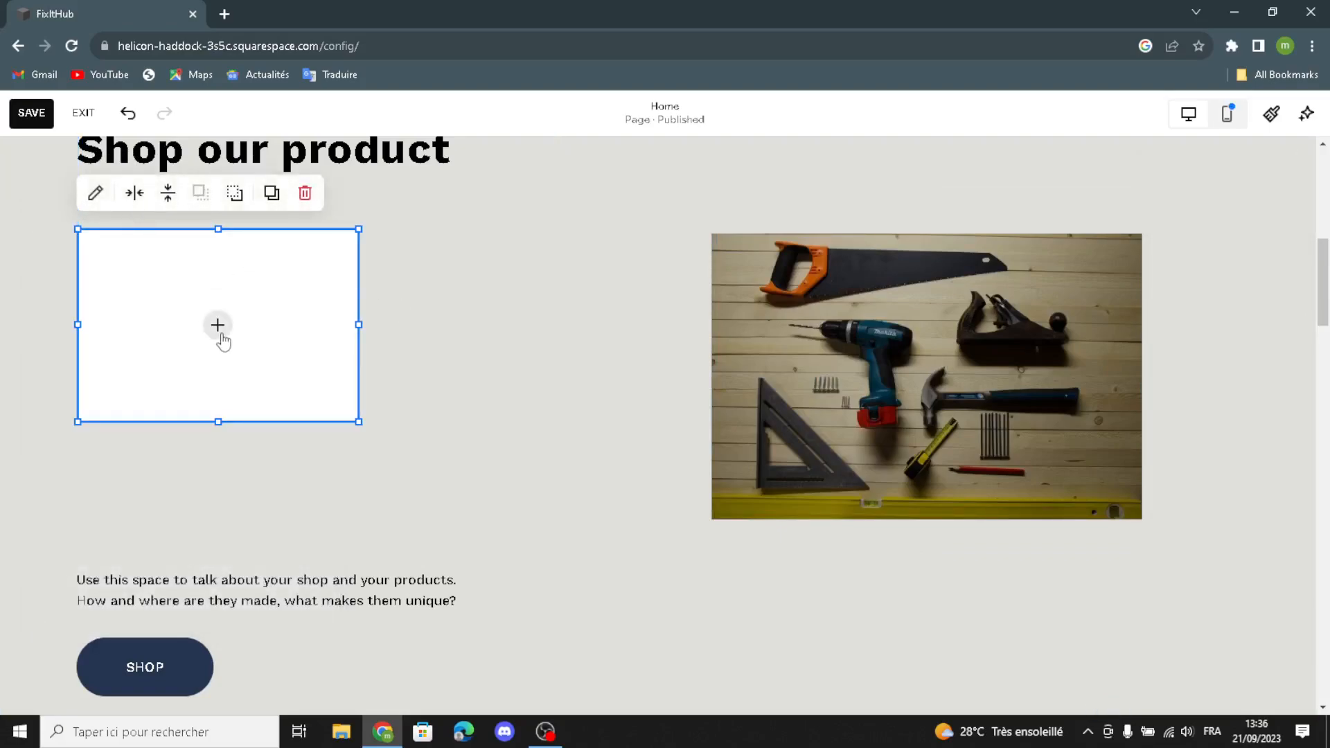
left_click(218, 334)
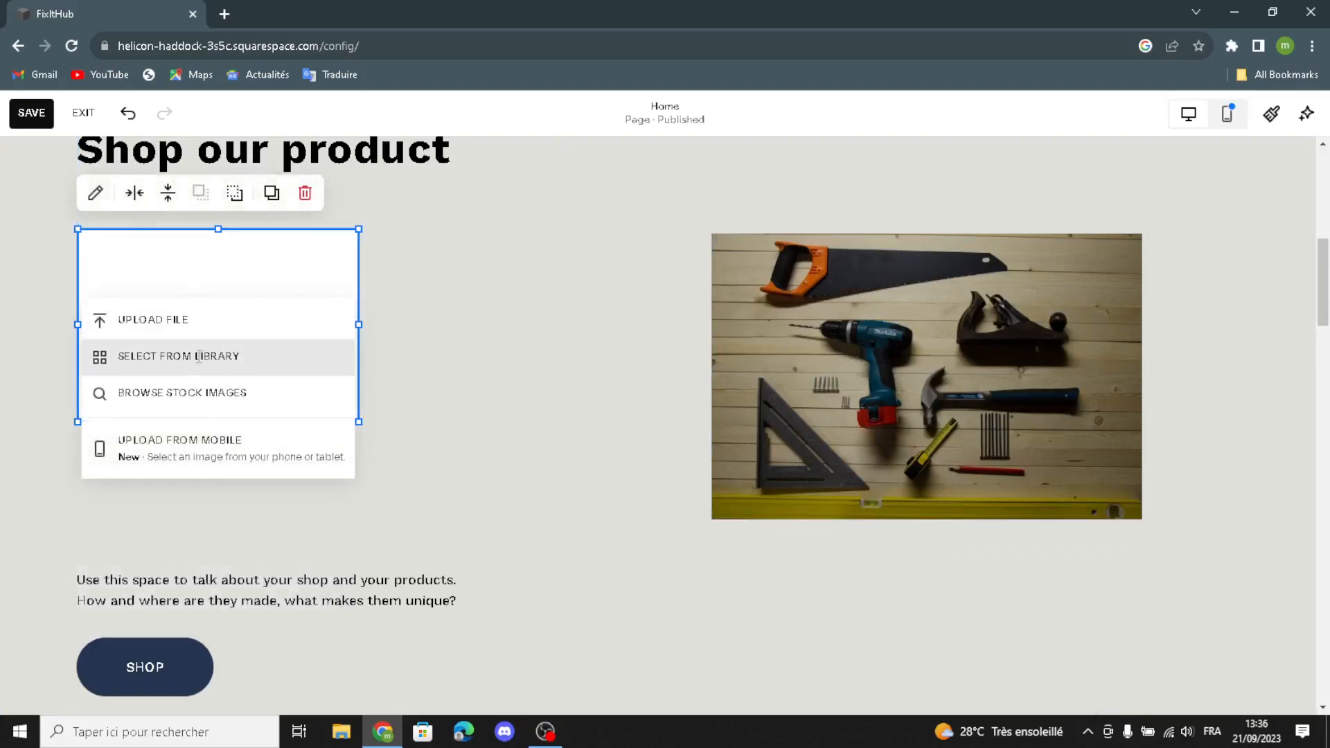
left_click(171, 393)
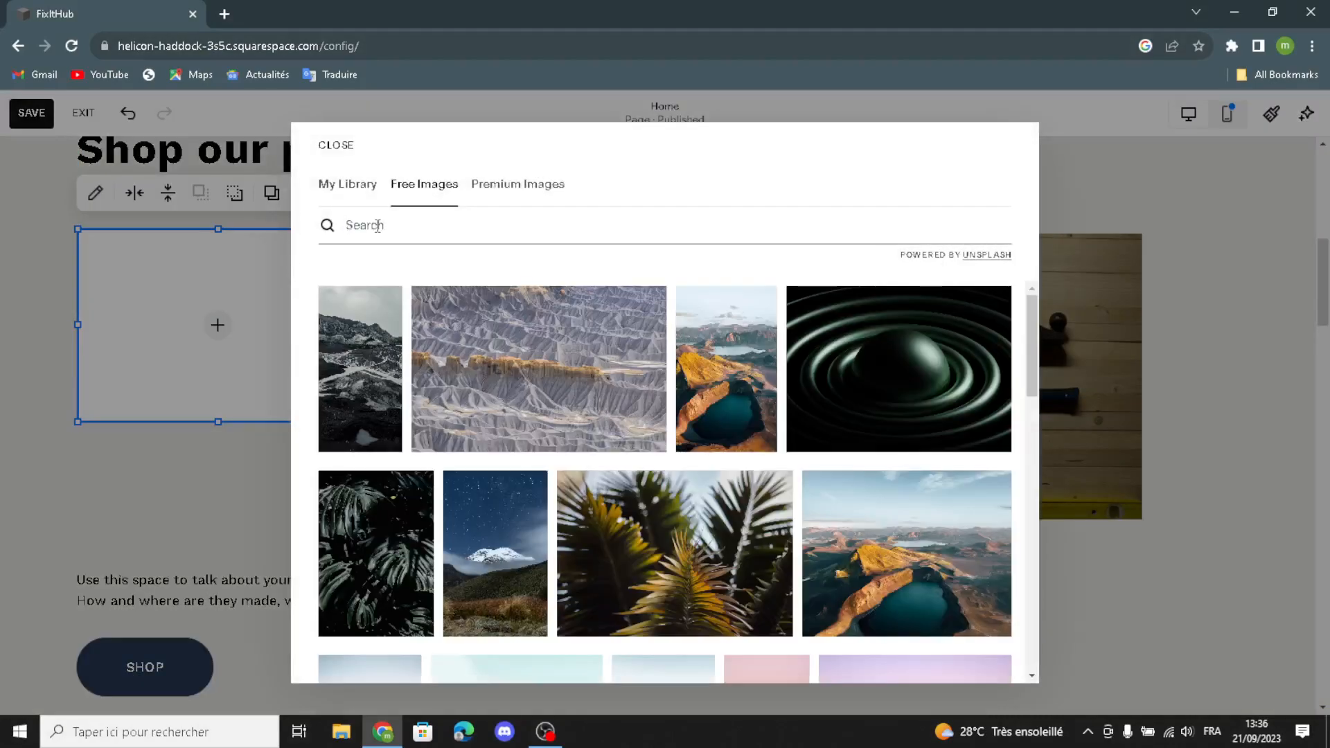
type("DIY")
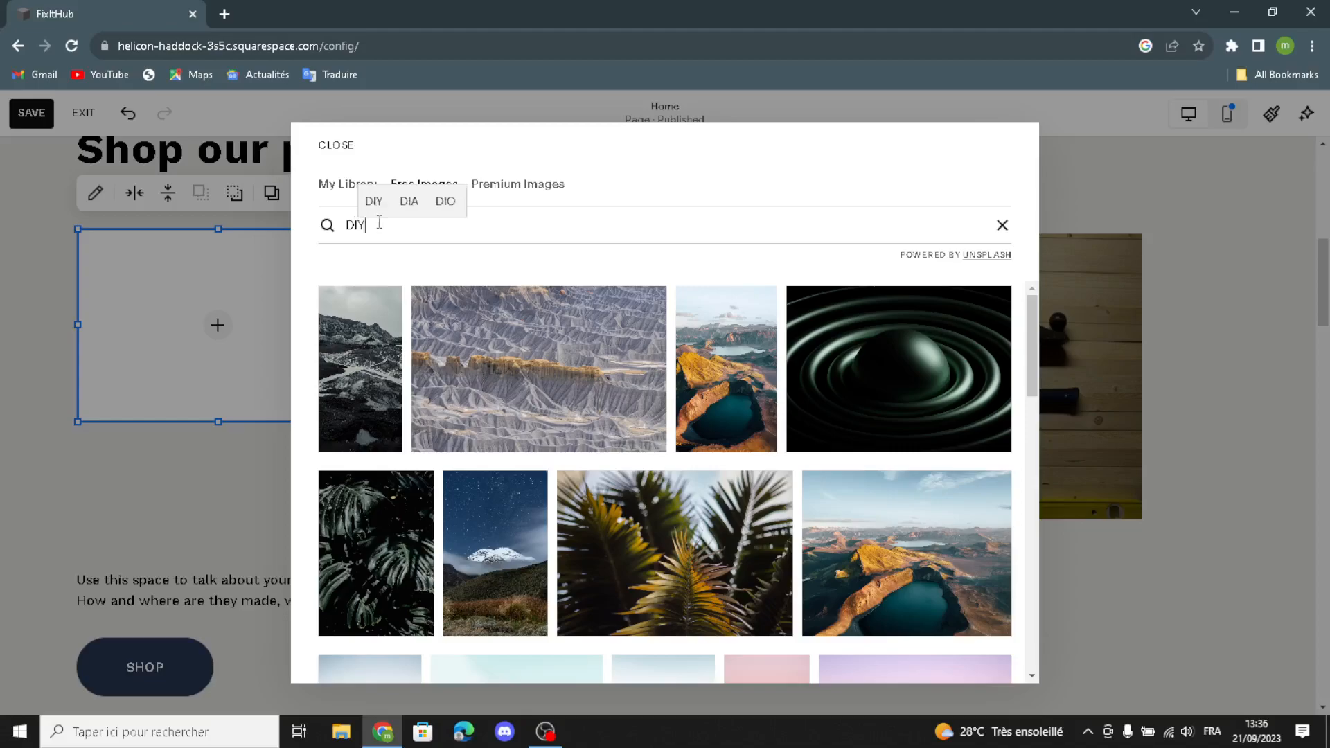
type(" and tools")
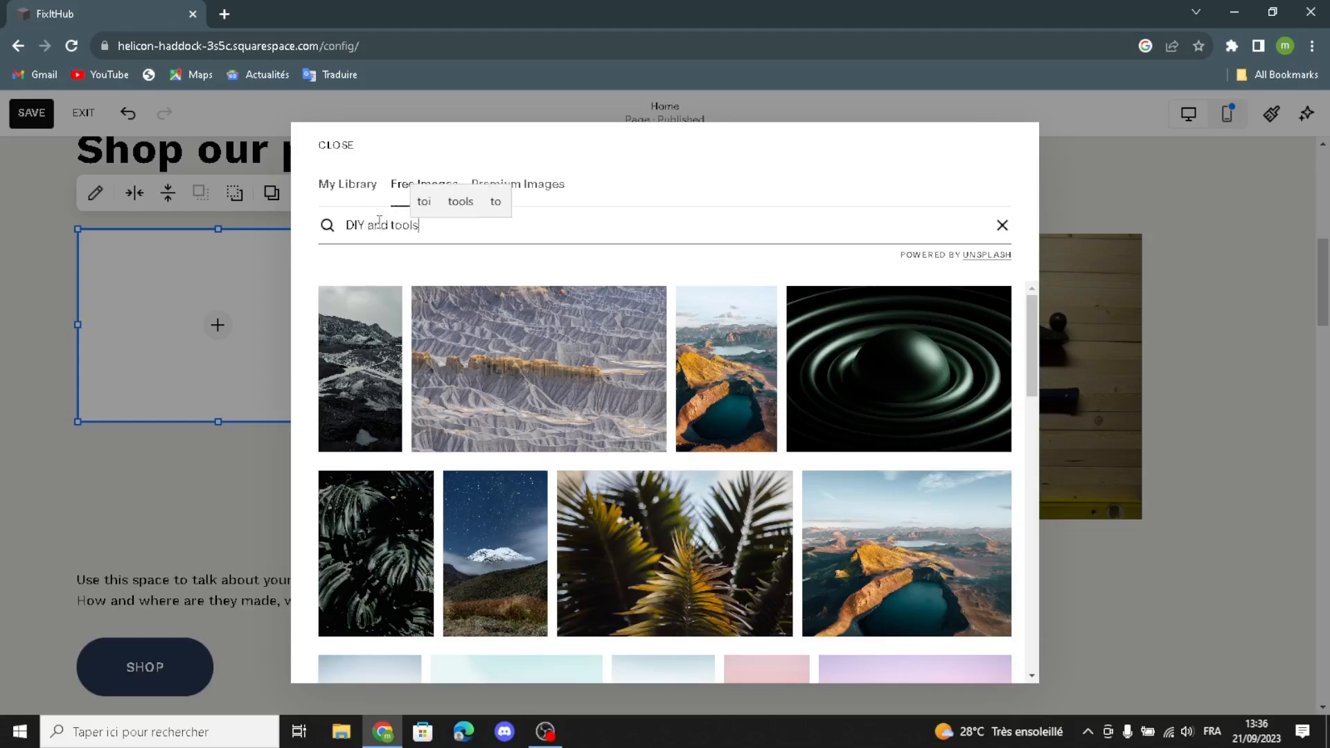
key("Return")
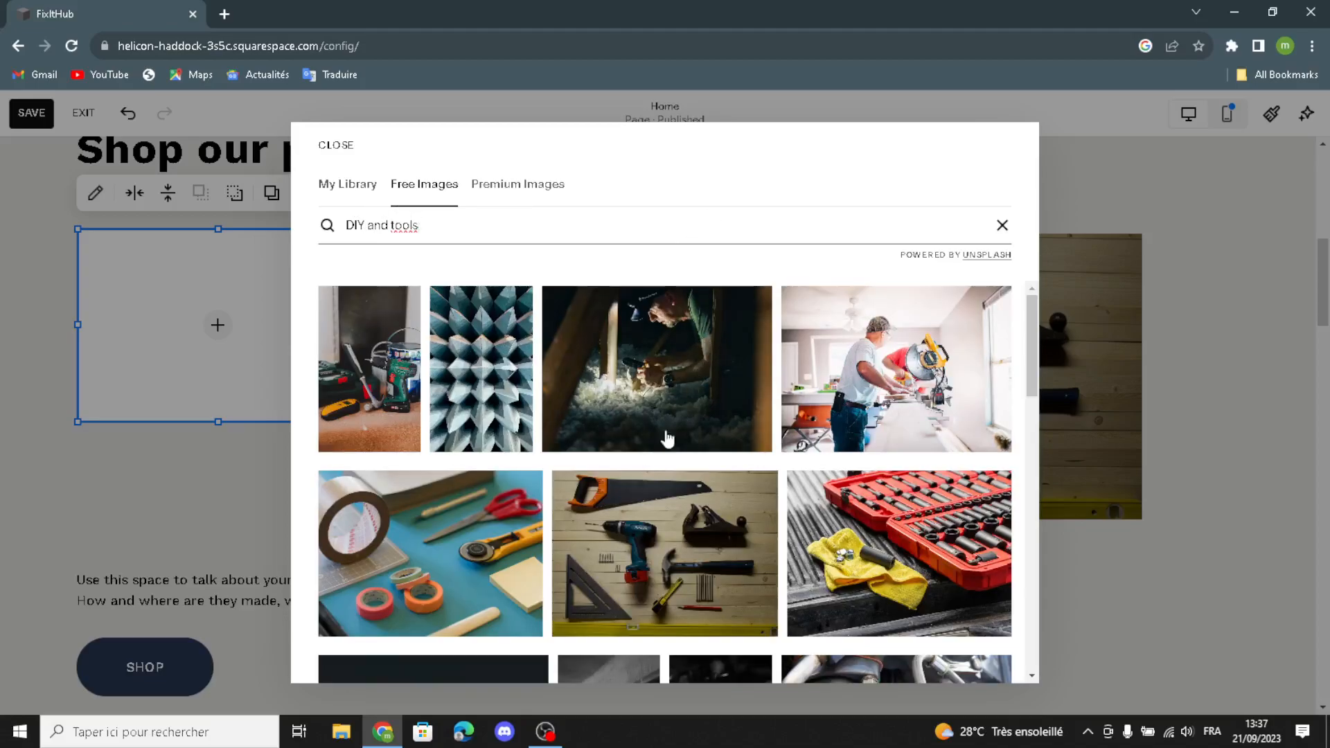
Add the photo of a yellow drill, hammer and screws on wood, and enlarge its block to about the other tools image's size.
scroll(665, 485, "down", 3)
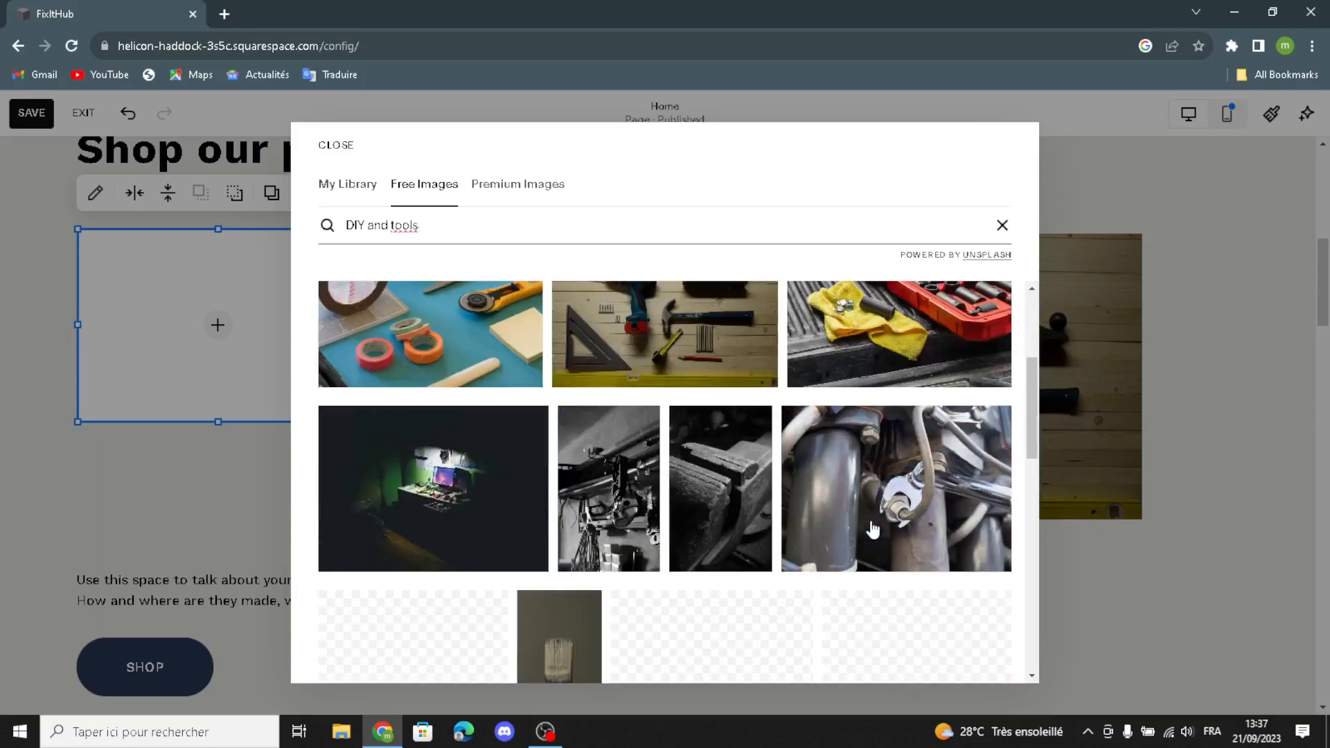
scroll(534, 528, "down", 2)
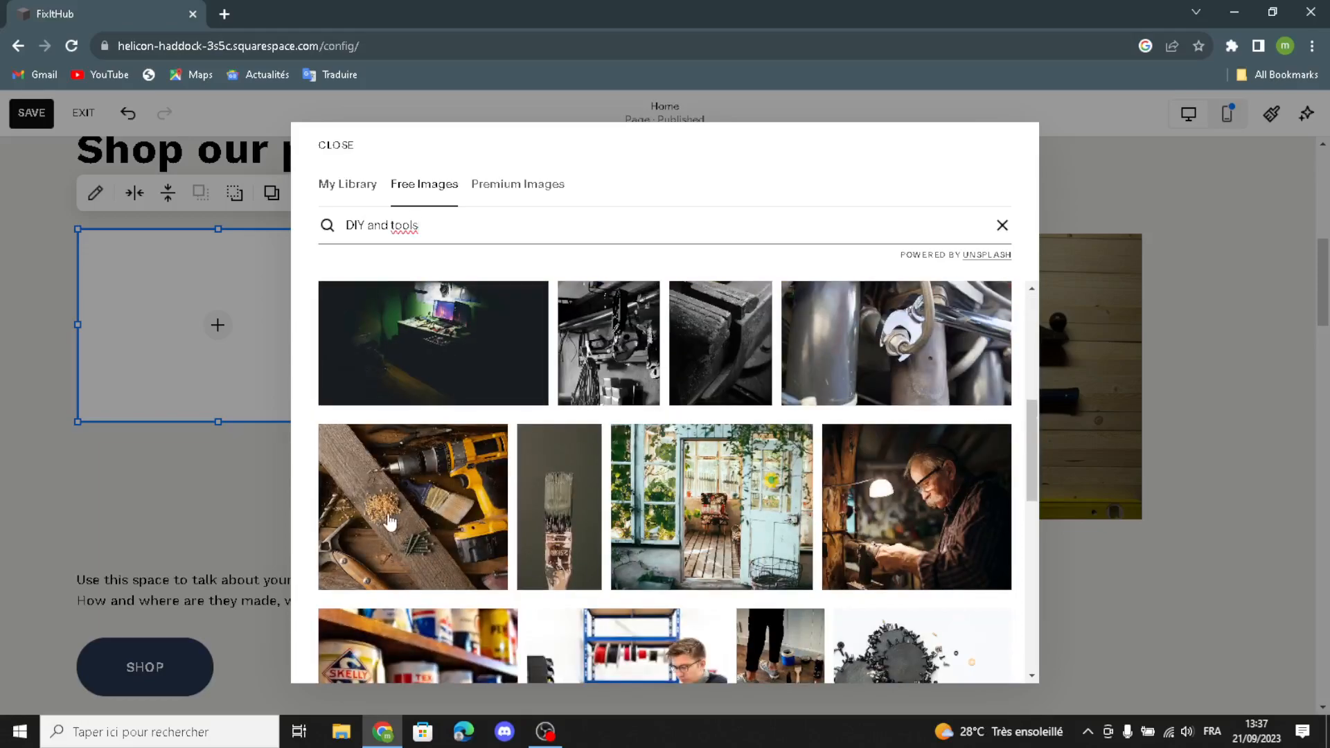
left_click(442, 488)
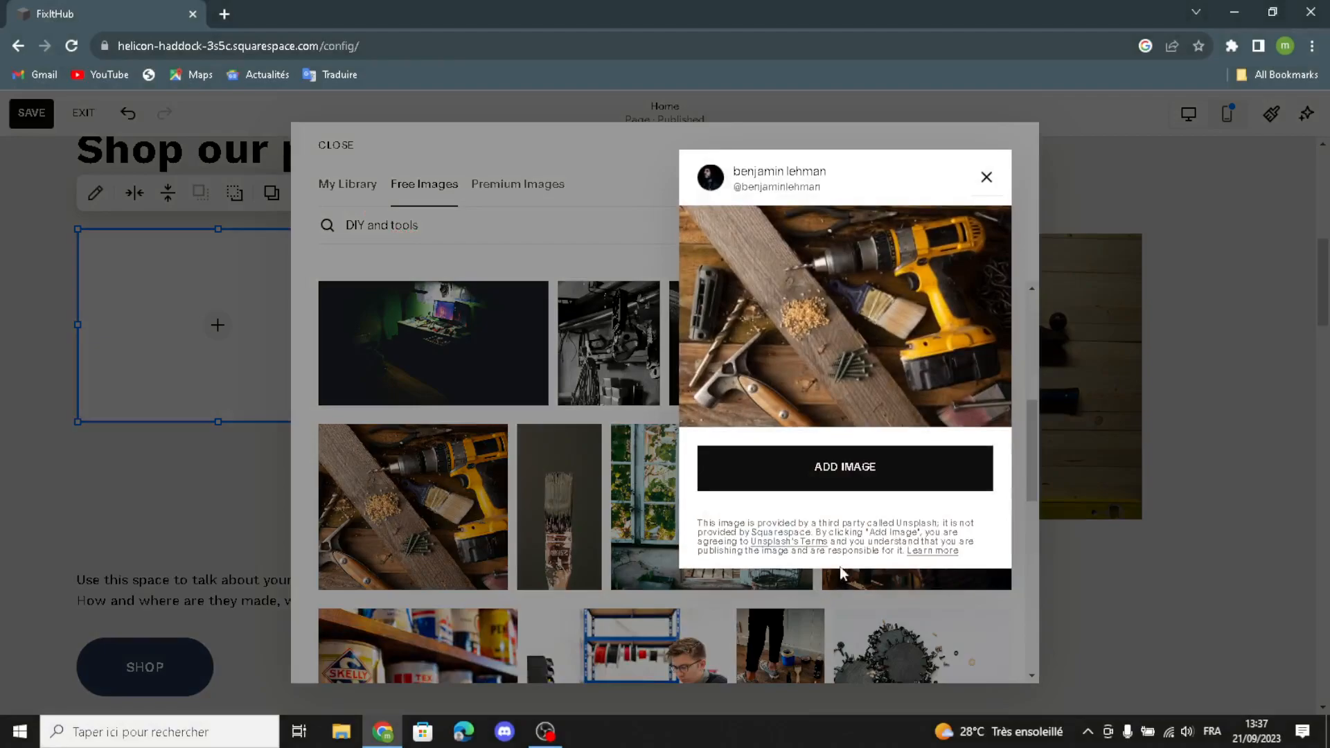
left_click(441, 516)
left_click(1066, 393)
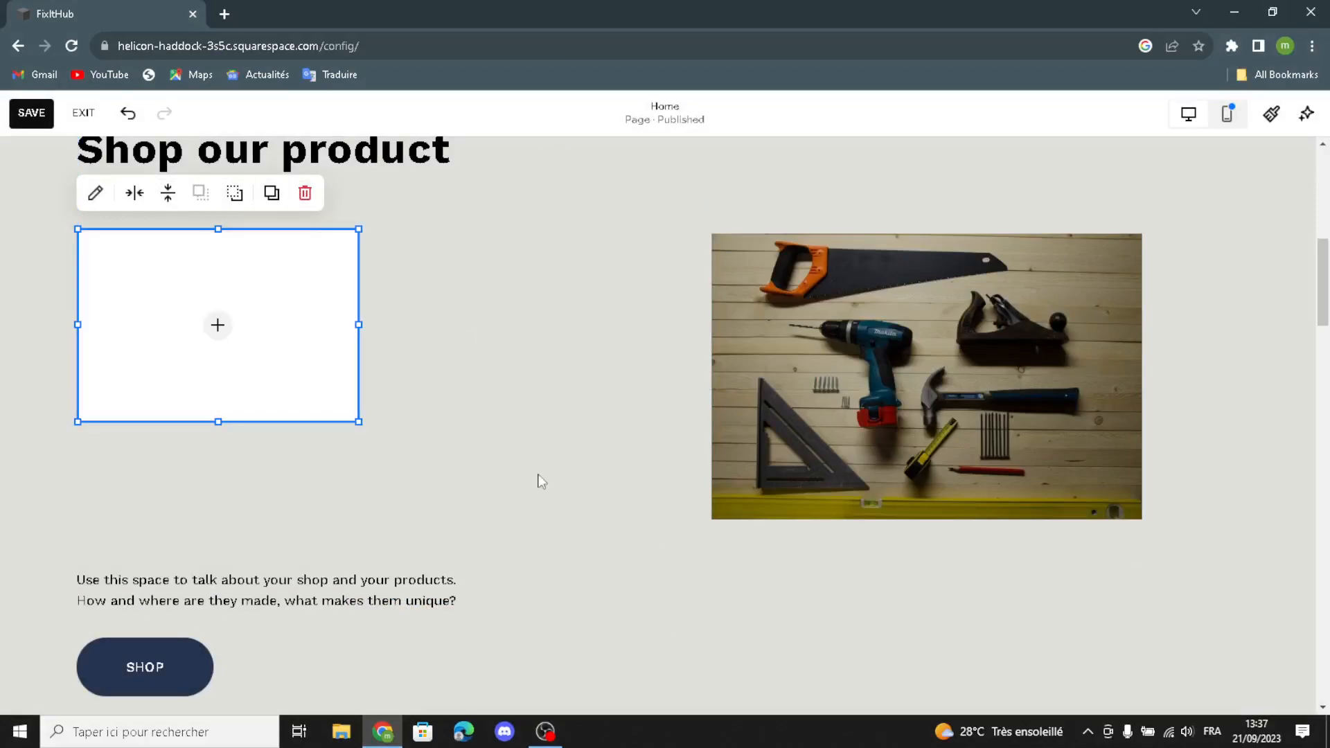
left_click_drag(363, 433, 187, 594)
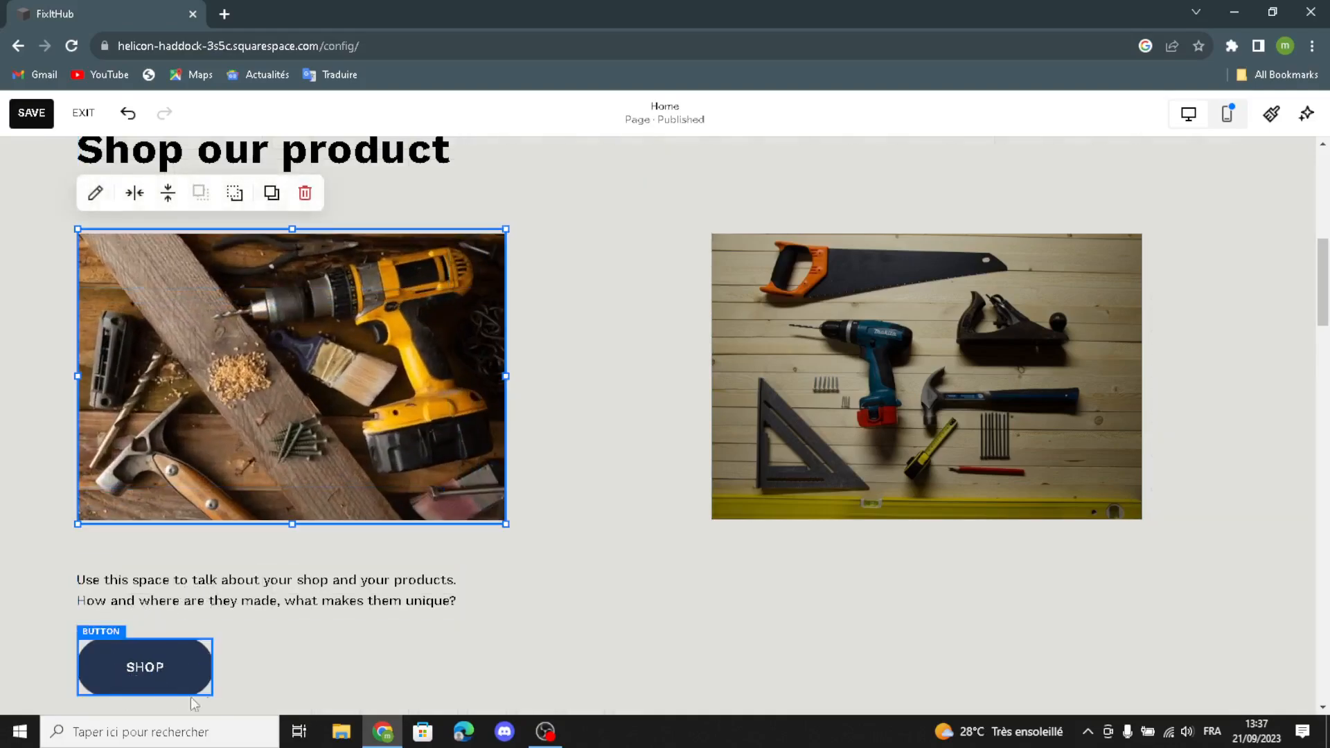
Look at the design settings of the accordion listing the Basic, Intermediate and Advanced services, and close them.
scroll(651, 608, "down", 4)
scroll(651, 608, "up", 6)
scroll(651, 608, "down", 5)
scroll(651, 608, "down", 5)
left_click(861, 505)
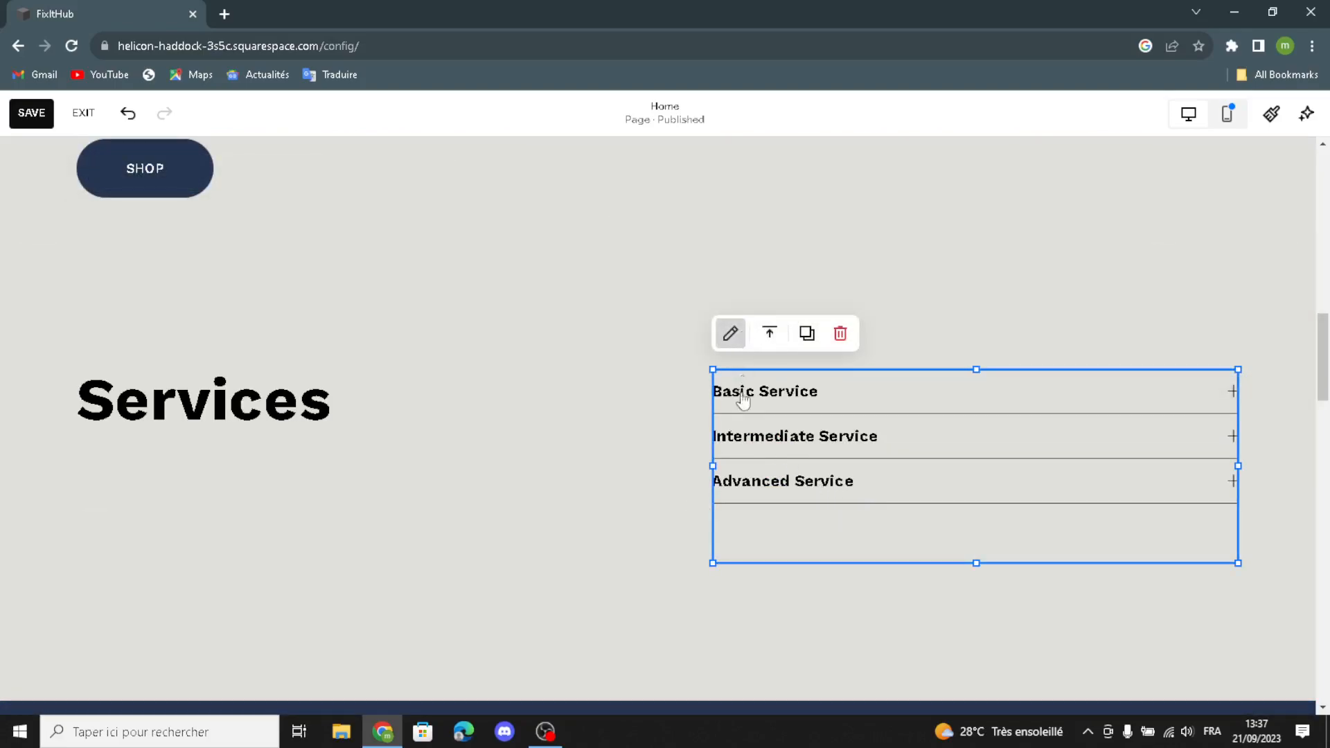
left_click(730, 333)
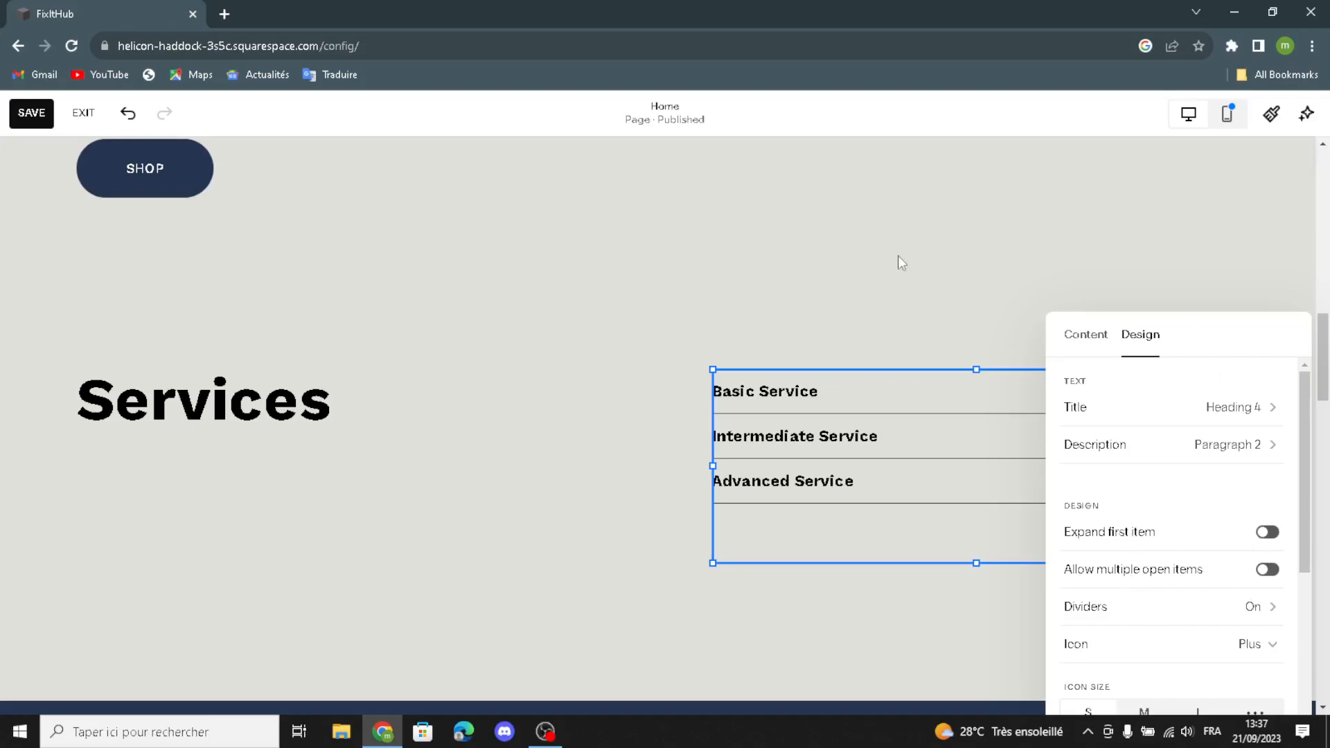
left_click(883, 284)
Check the two tool images in the "Shop our product" section and save the Home page.
scroll(880, 277, "up", 8)
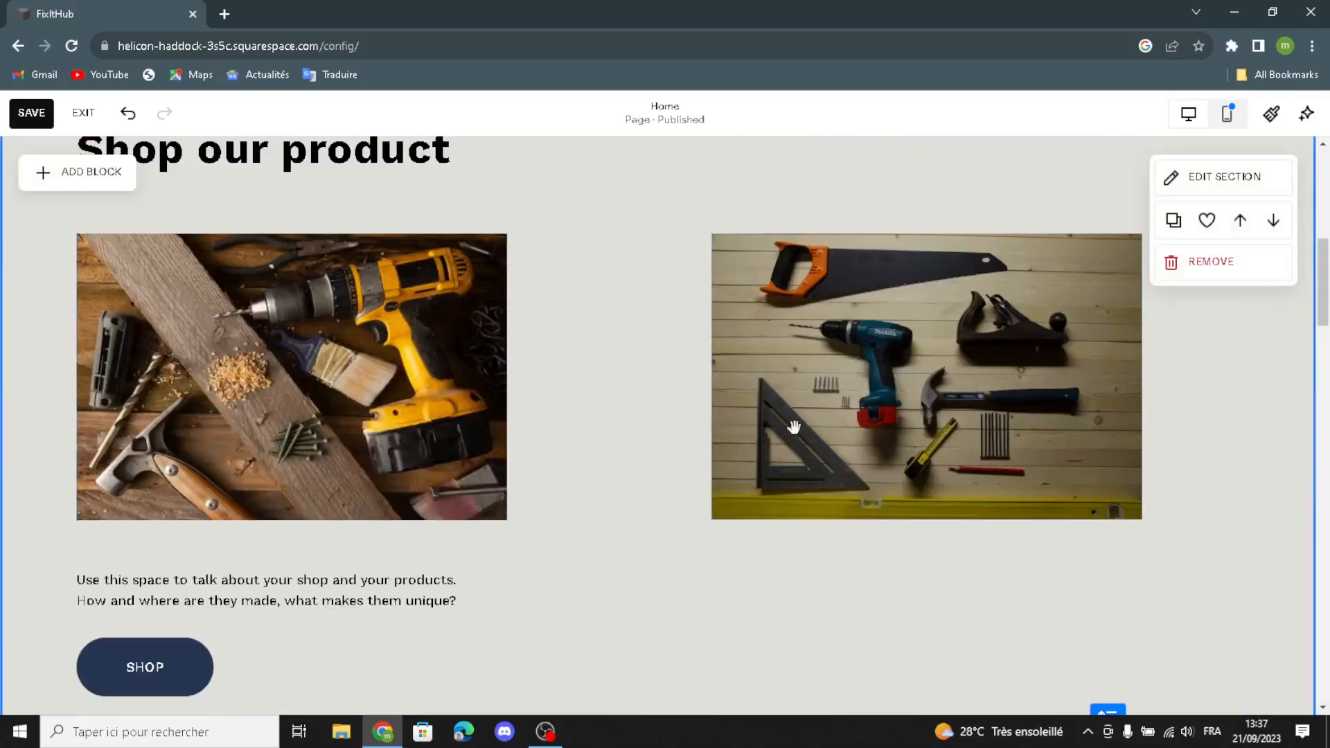
scroll(722, 383, "up", 2)
scroll(723, 383, "down", 4)
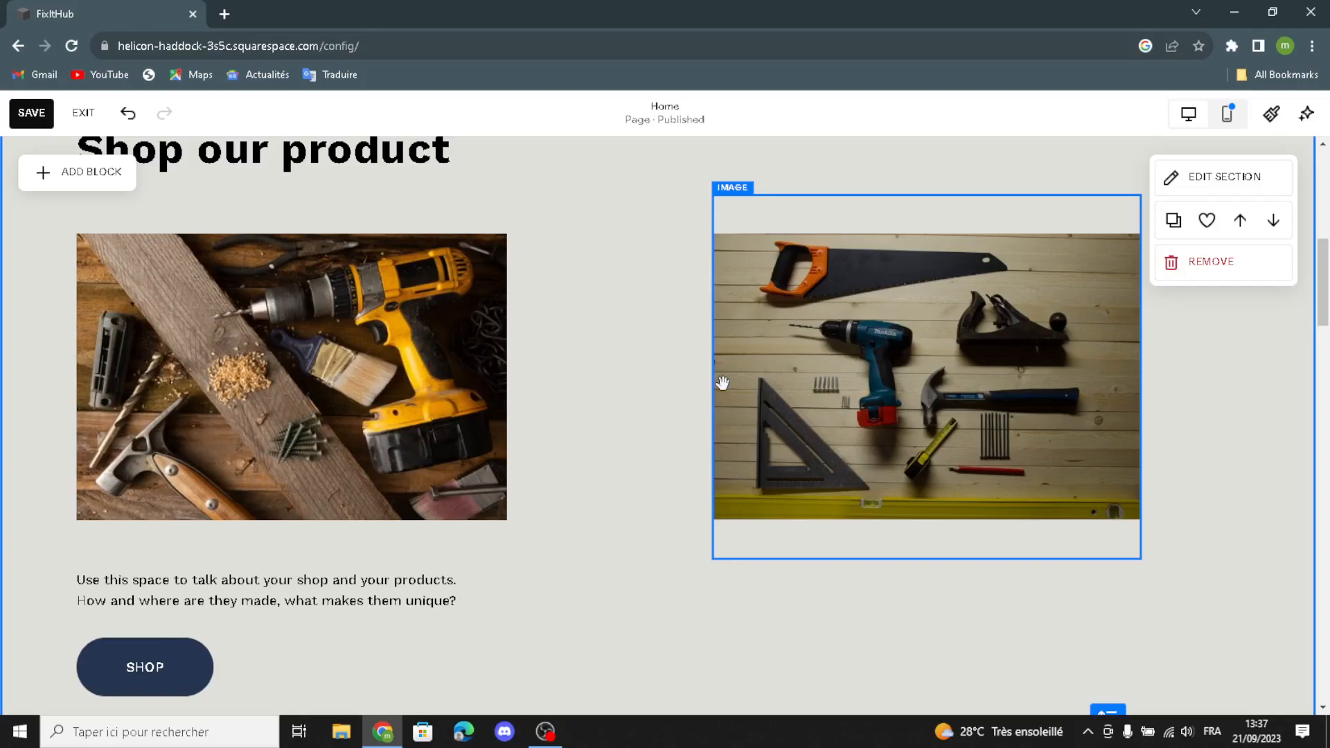
left_click(27, 113)
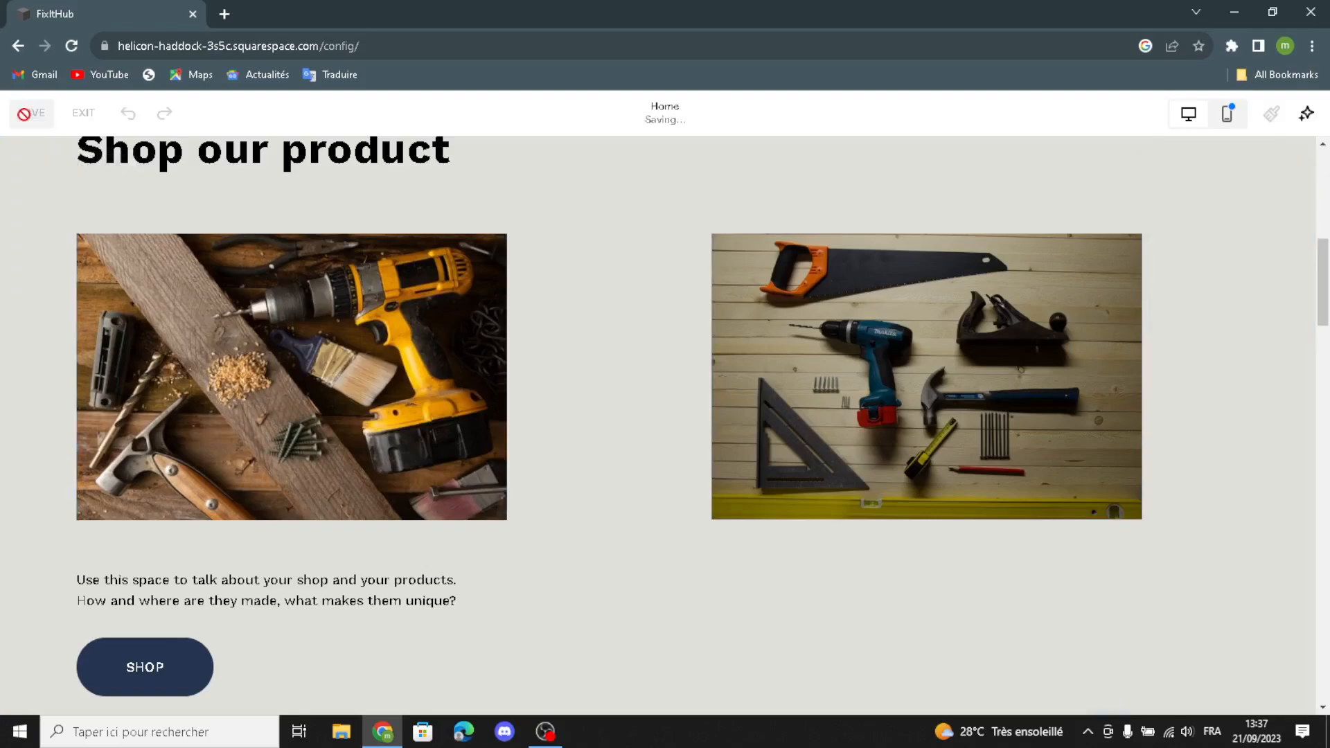